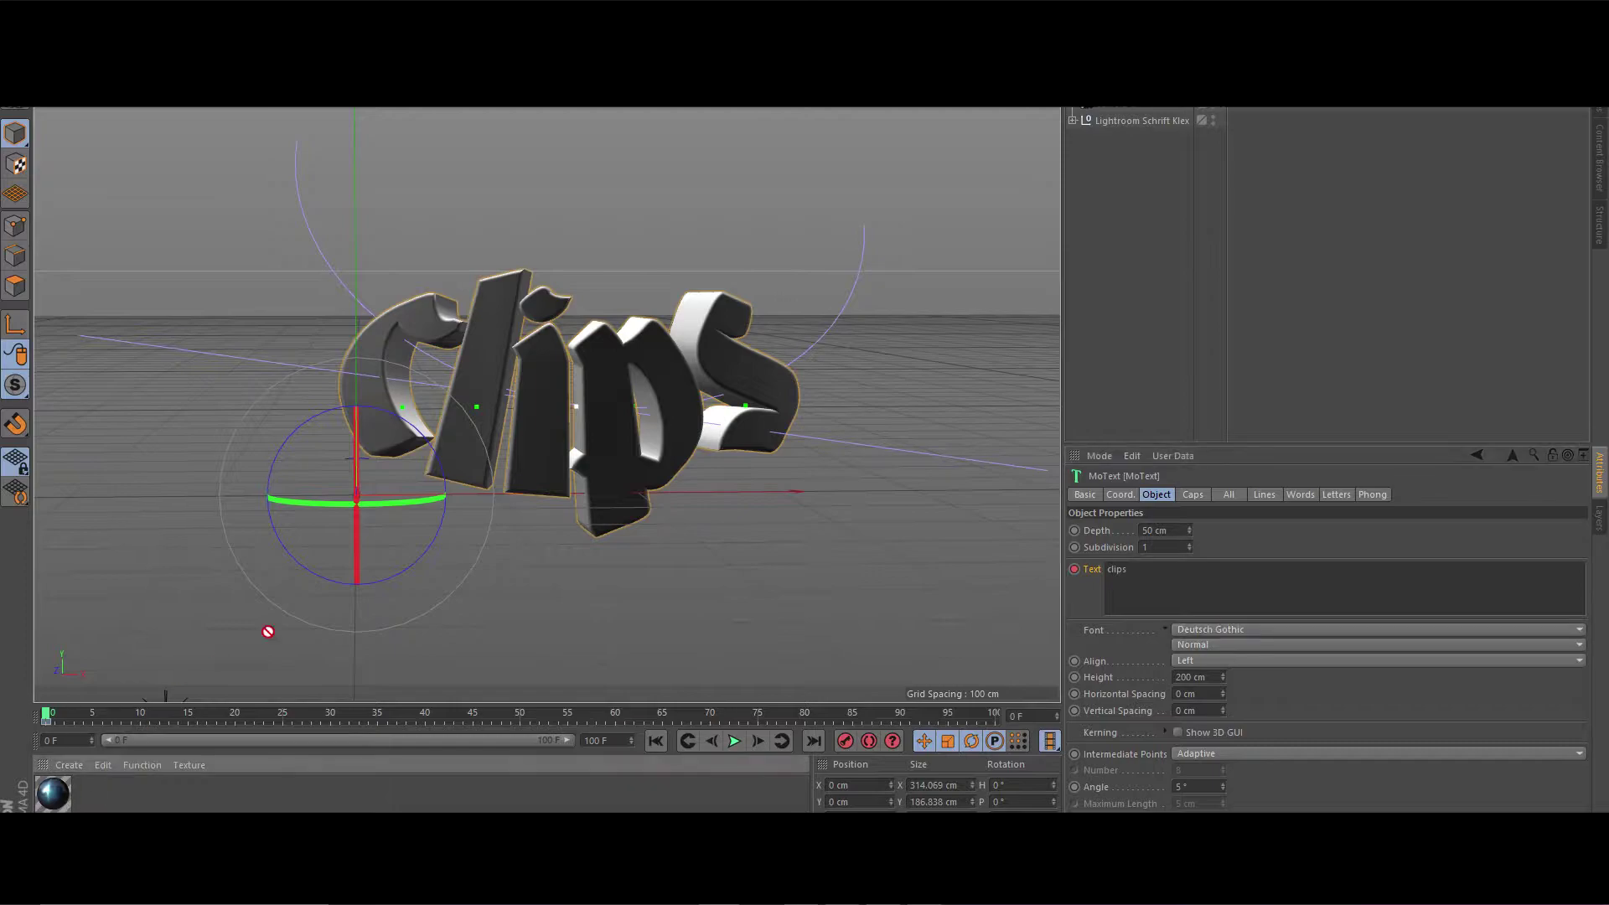
Apply the Reflective Blue Metal material to the Clips text and recolour the first knot of its Layer shader's gradient dark orange
{"action": "left_click_drag", "start_coordinate": [605, 469], "coordinate": [606, 468]}
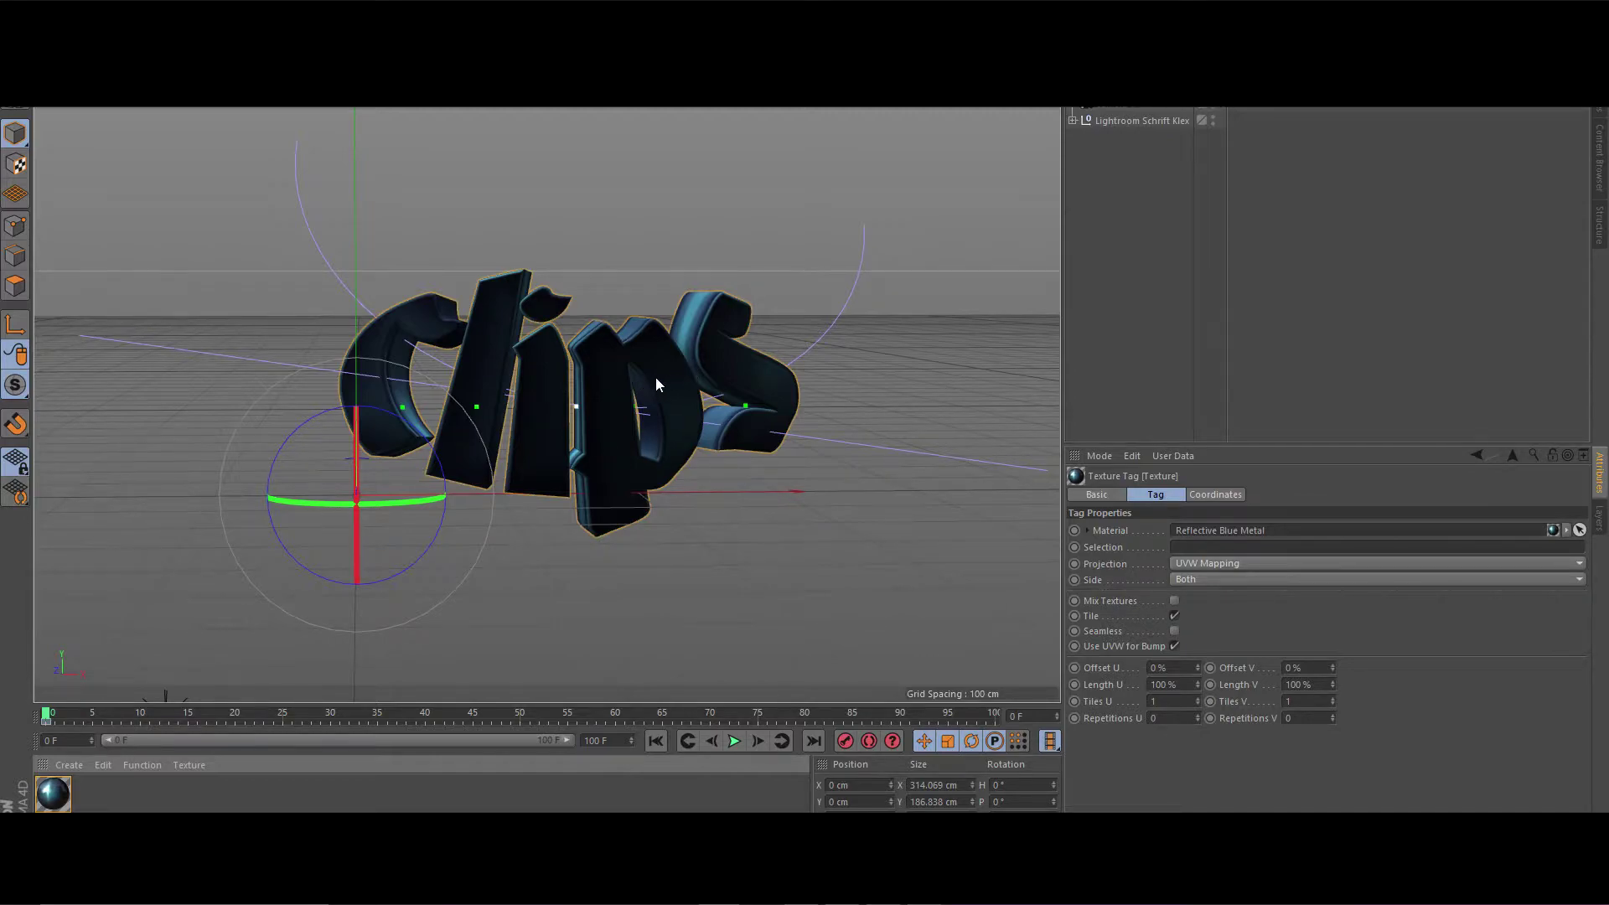
{"action": "left_click", "coordinate": [62, 791]}
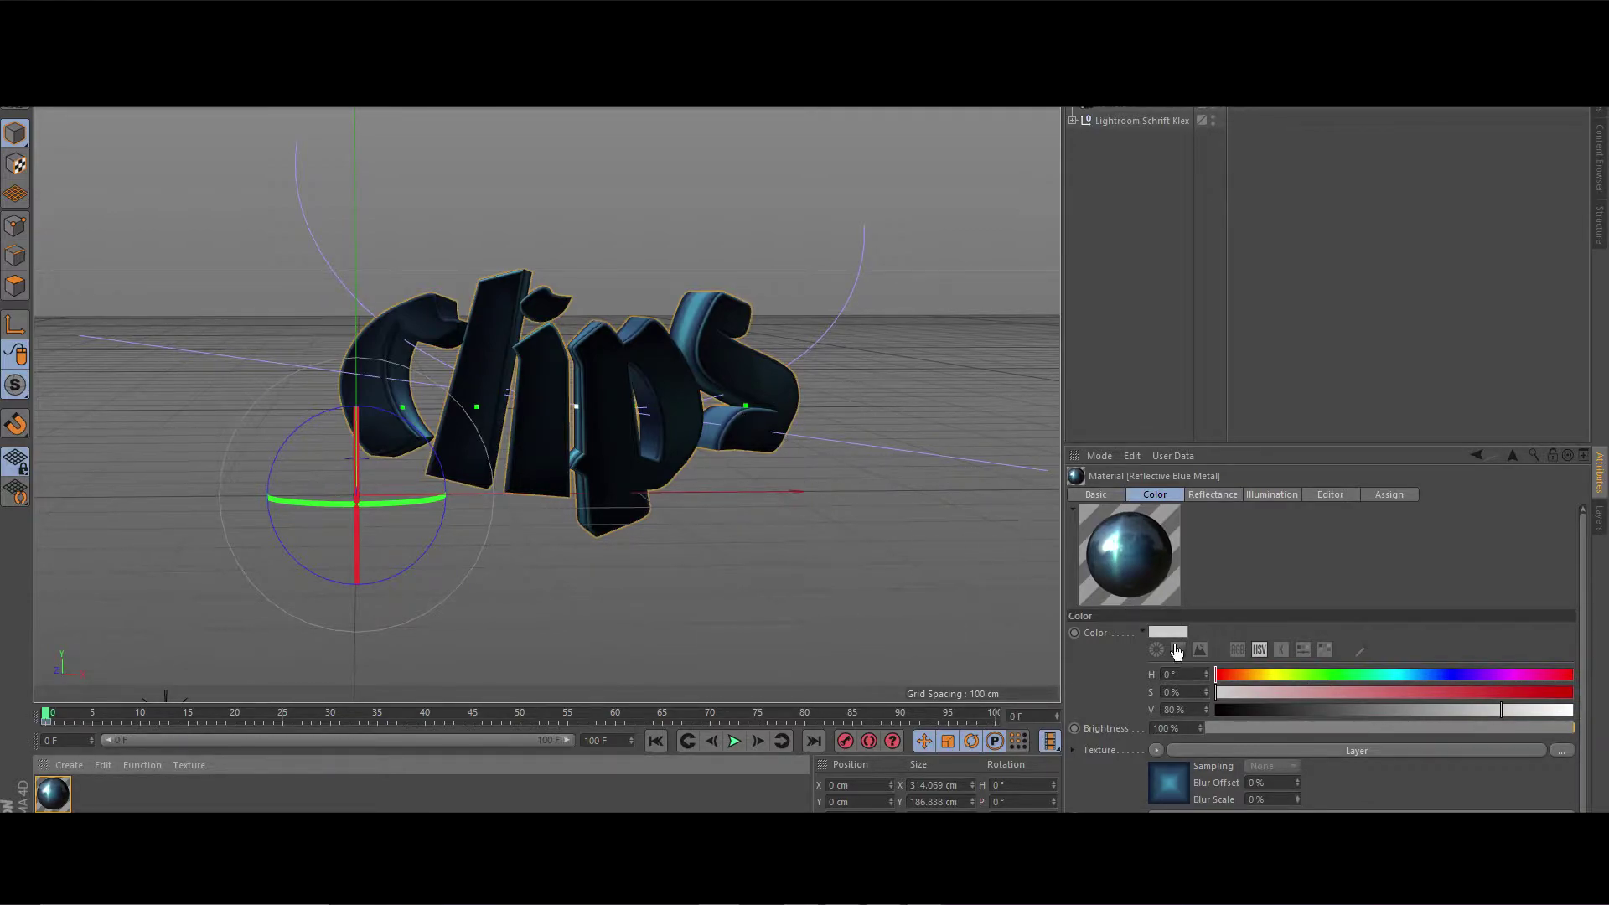
{"action": "left_click", "coordinate": [1168, 783]}
{"action": "left_click", "coordinate": [1142, 693]}
{"action": "double_click", "coordinate": [1138, 644]}
{"action": "left_click", "coordinate": [1100, 642]}
{"action": "left_click", "coordinate": [1105, 699]}
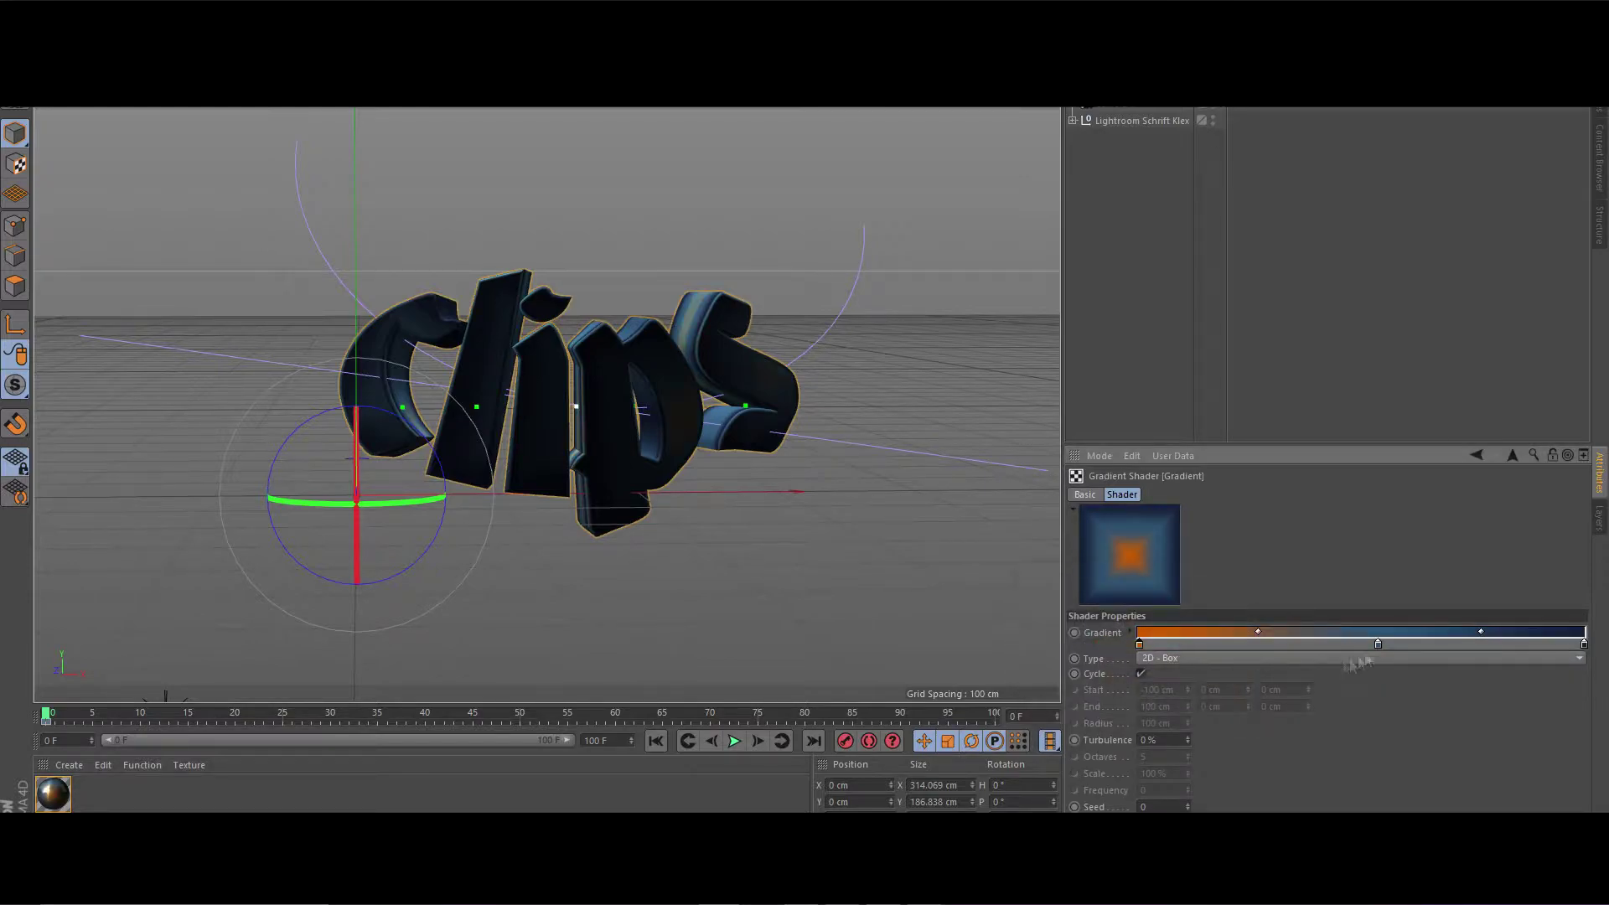
Recolour the middle knot of the material's box gradient golden yellow
{"action": "double_click", "coordinate": [1375, 643]}
{"action": "left_click", "coordinate": [1352, 642]}
{"action": "left_click", "coordinate": [1468, 676]}
{"action": "left_click", "coordinate": [1475, 659]}
{"action": "left_click", "coordinate": [1349, 699]}
Recolour the last knot of the material's box gradient bright orange
{"action": "double_click", "coordinate": [1582, 643]}
{"action": "left_click", "coordinate": [1451, 642]}
{"action": "left_click", "coordinate": [1572, 659]}
{"action": "left_click_drag", "start_coordinate": [1525, 676], "coordinate": [1575, 676]}
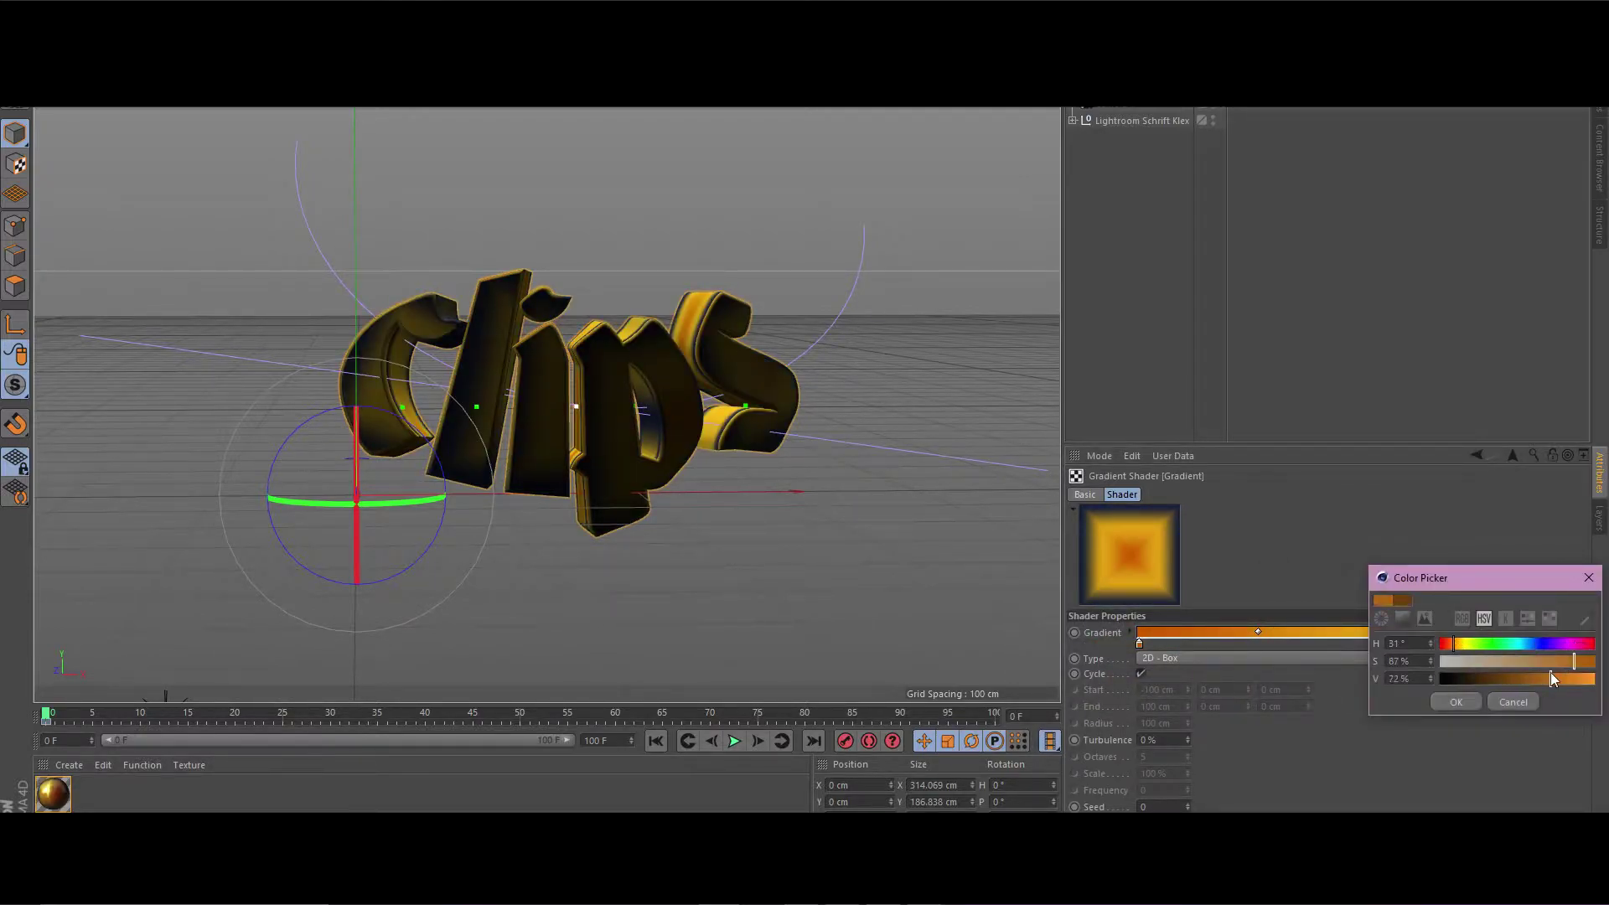
{"action": "left_click", "coordinate": [1454, 699]}
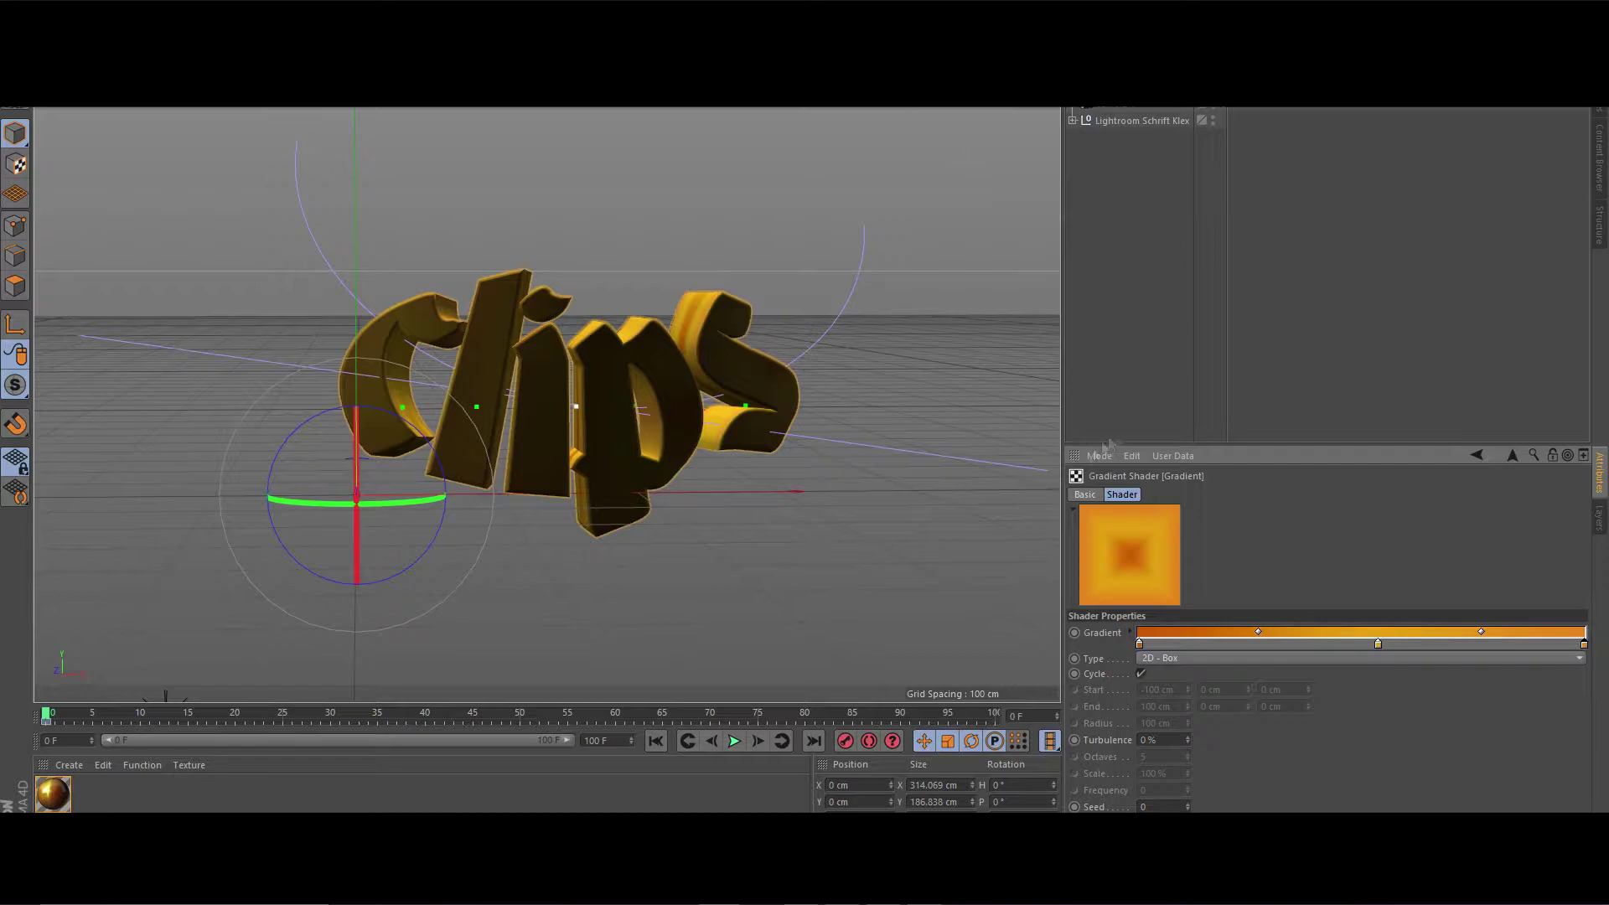
{"action": "double_click", "coordinate": [1140, 644]}
{"action": "left_click", "coordinate": [1149, 664]}
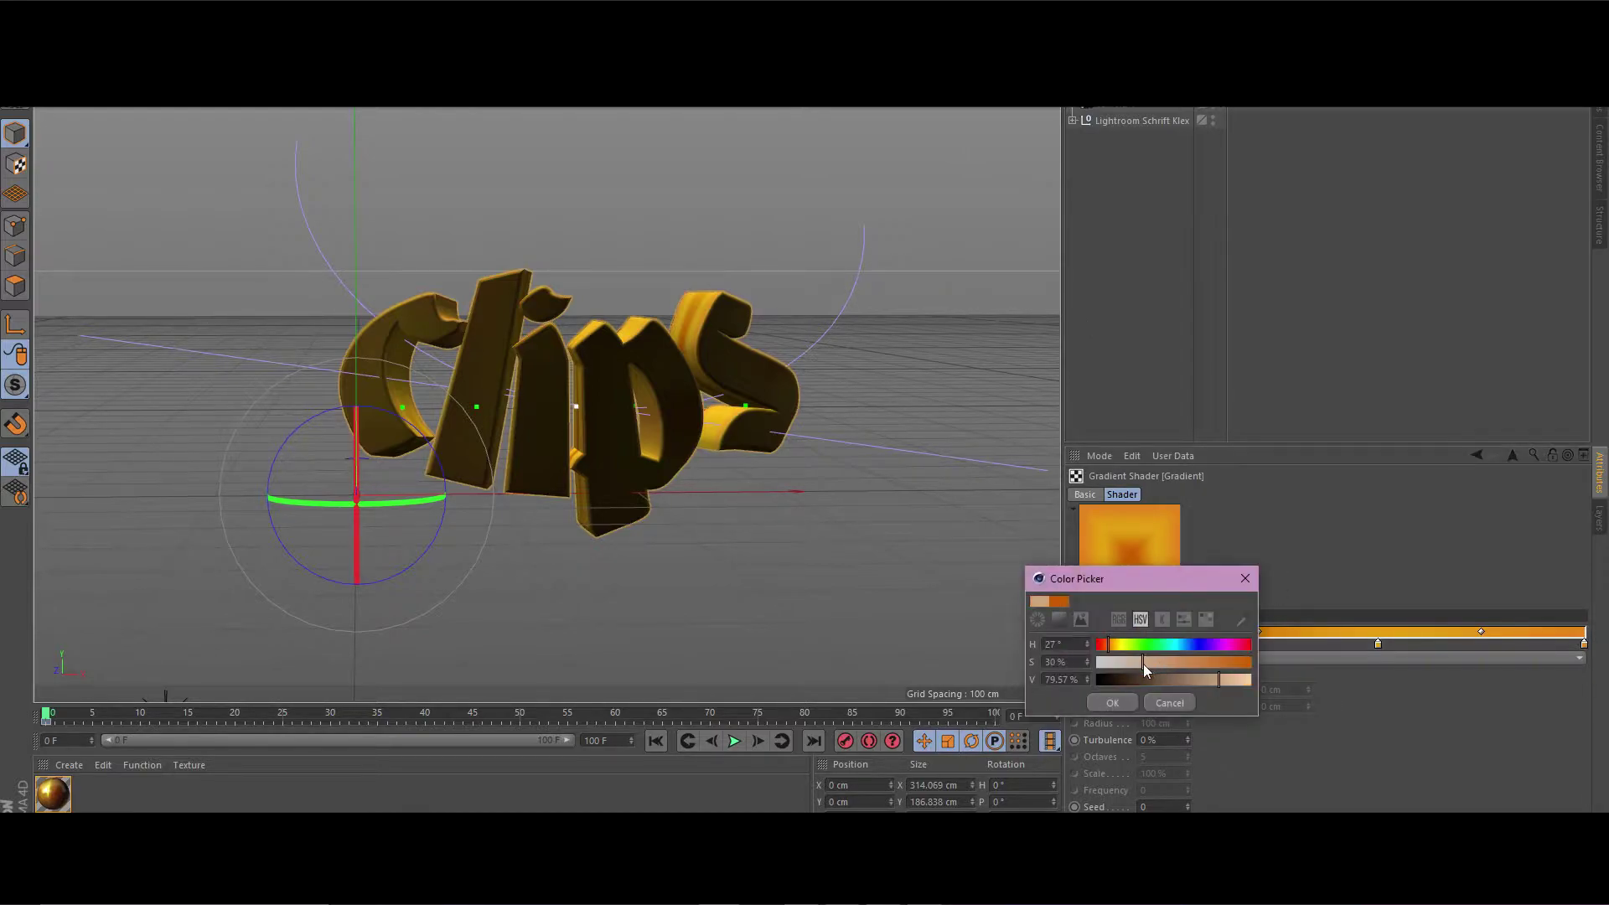
{"action": "left_click", "coordinate": [1187, 705]}
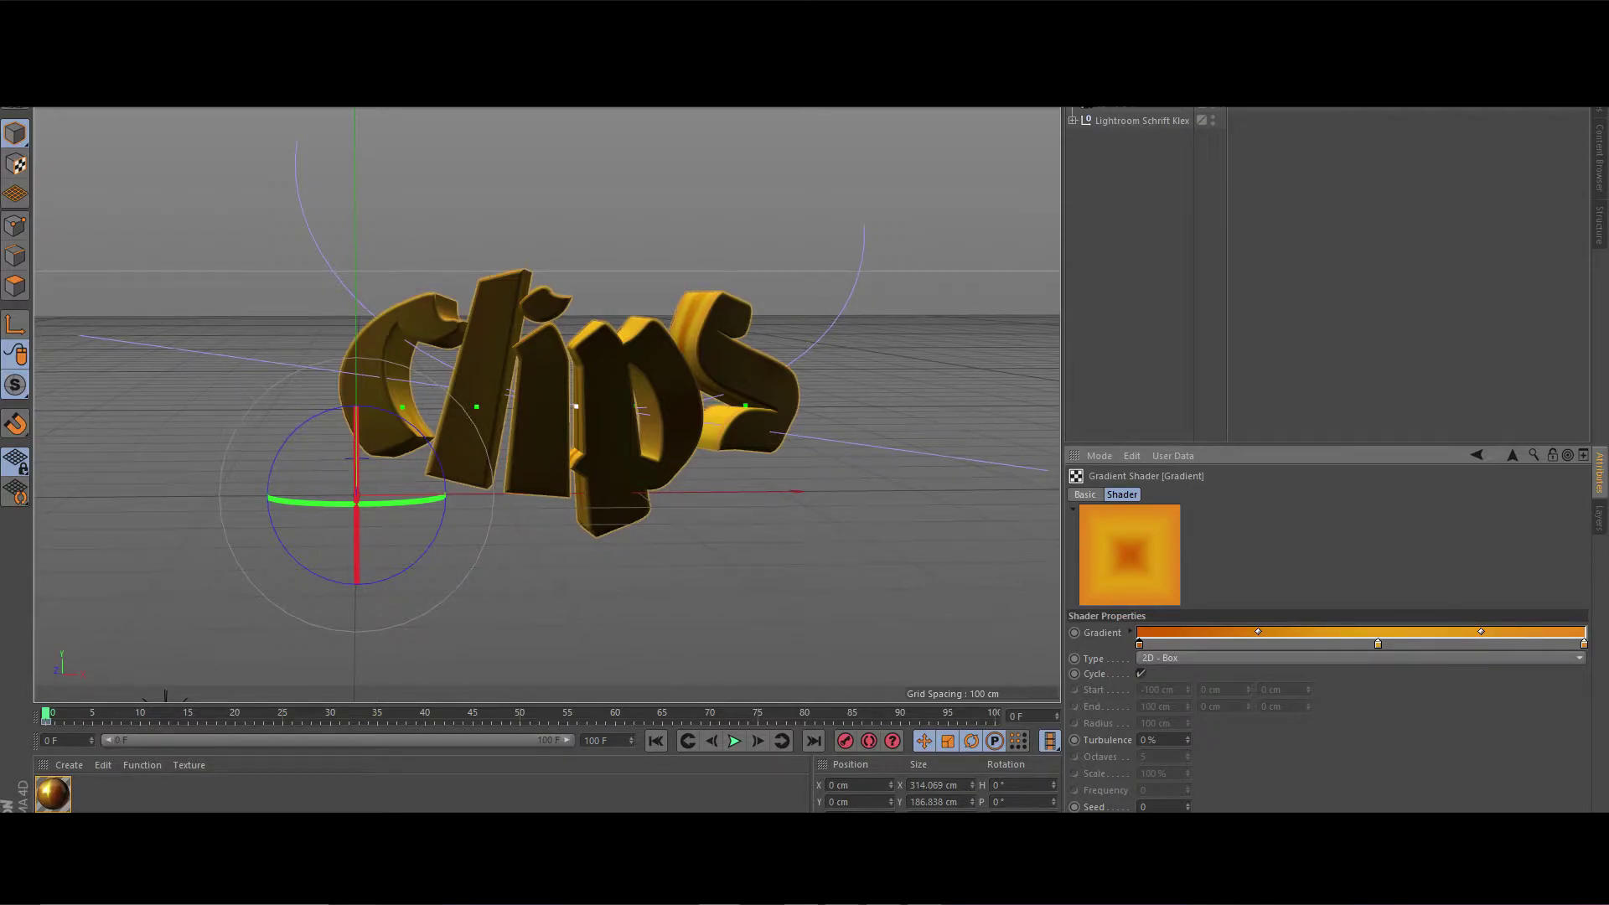
Frame the gold Clips text in the 3D view and render it to the Picture Viewer
{"action": "mouse_move", "coordinate": [547, 396]}
{"action": "left_mouse_down", "text": "alt"}
{"action": "mouse_move", "coordinate": [637, 469]}
{"action": "mouse_move", "coordinate": [549, 360]}
{"action": "mouse_move", "coordinate": [546, 453]}
{"action": "mouse_move", "coordinate": [546, 428]}
{"action": "left_mouse_up", "text": "alt"}
{"action": "right_click_drag", "start_coordinate": [547, 396], "coordinate": [603, 398], "text": "alt"}
{"action": "mouse_move", "coordinate": [547, 396]}
{"action": "left_mouse_down", "text": "alt"}
{"action": "mouse_move", "coordinate": [546, 444]}
{"action": "mouse_move", "coordinate": [547, 327]}
{"action": "mouse_move", "coordinate": [546, 415]}
{"action": "left_mouse_up", "text": "alt"}
{"action": "middle_click_drag", "start_coordinate": [546, 396], "coordinate": [550, 380], "text": "alt"}
{"action": "key", "text": "shift+r"}
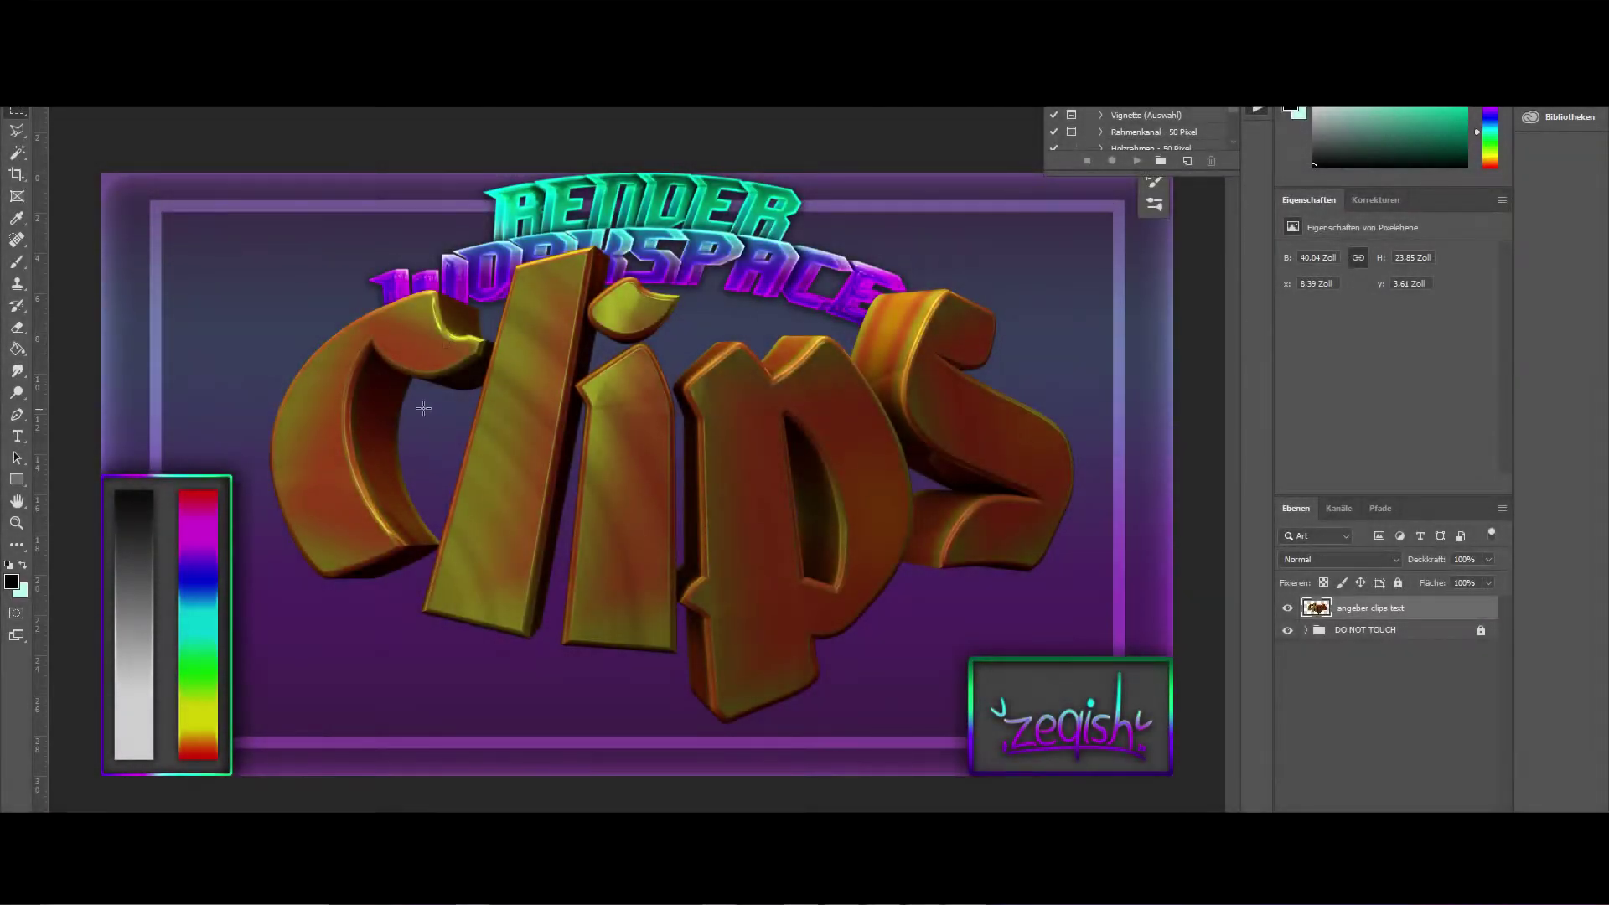
In Photoshop, select the visible crease lines on the upper face of the i with the Polygonal Lasso and fill them
{"action": "scroll", "coordinate": [536, 423], "scroll_direction": "up", "scroll_amount": 3, "text": "alt"}
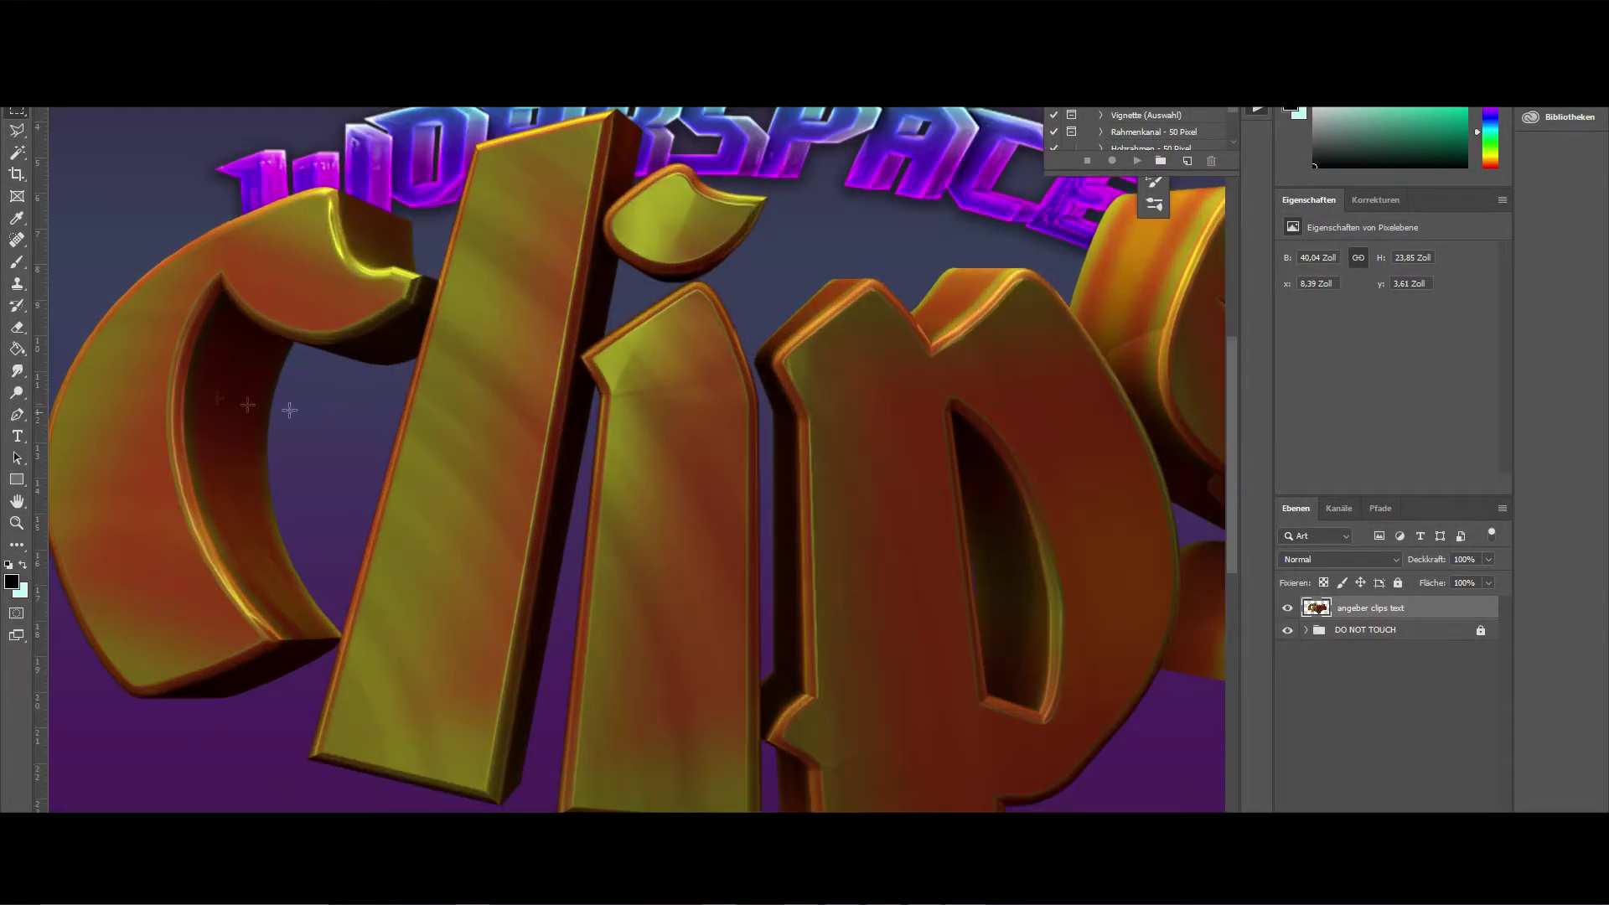
{"action": "left_click", "coordinate": [16, 131]}
{"action": "scroll", "coordinate": [597, 366], "scroll_direction": "up", "scroll_amount": 3, "text": "alt"}
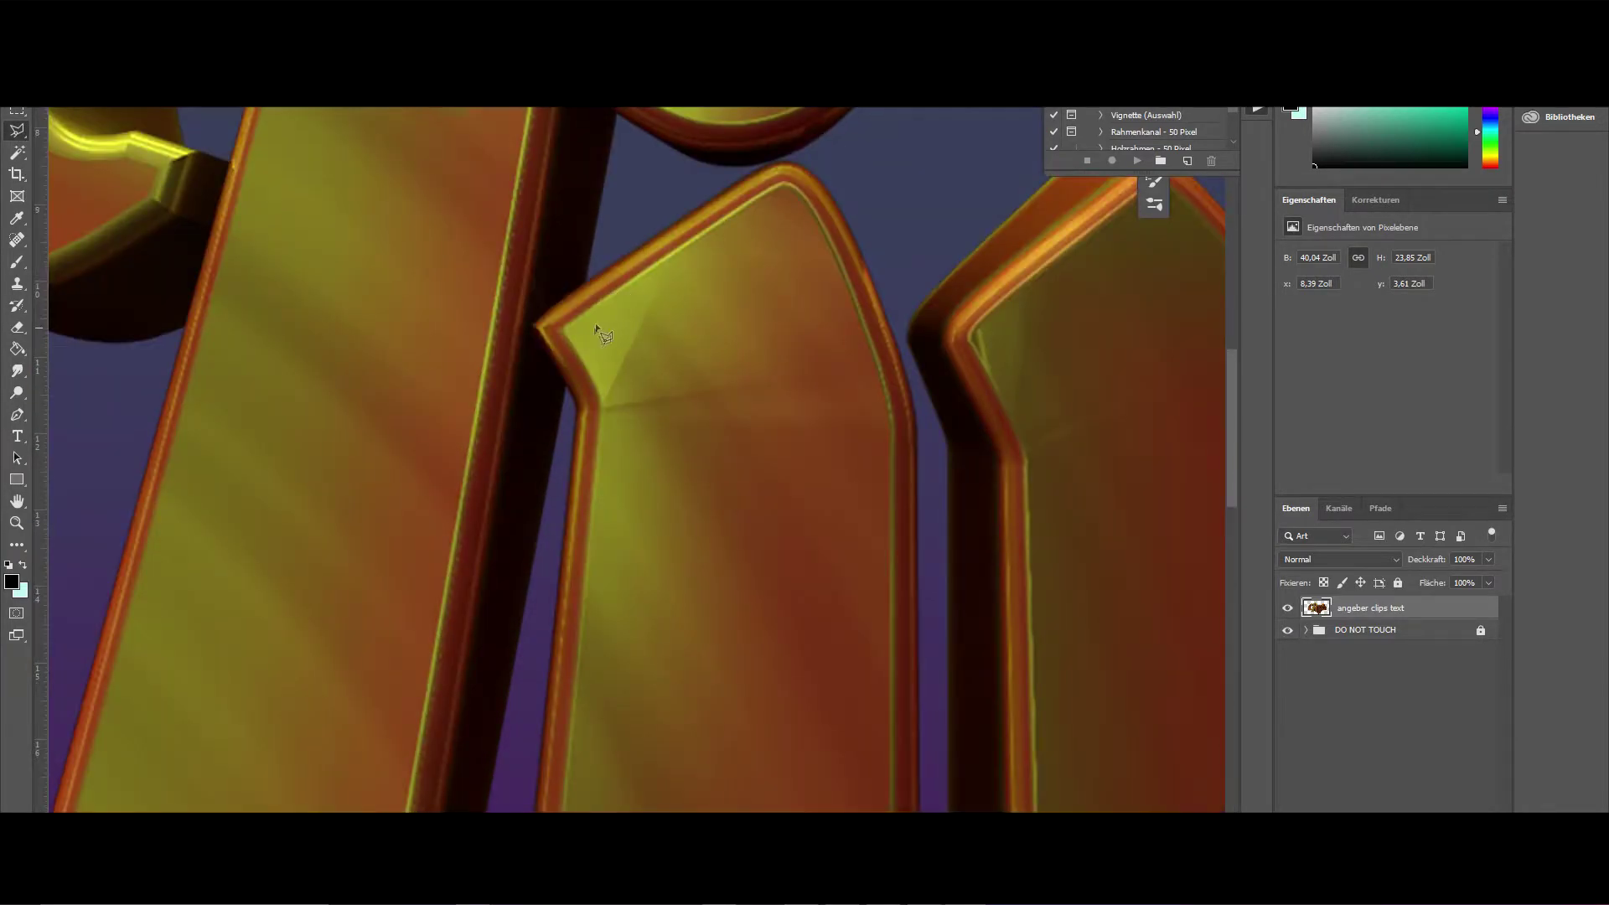
{"action": "left_click", "coordinate": [605, 424]}
{"action": "left_click", "coordinate": [890, 423]}
{"action": "left_click", "coordinate": [663, 273]}
{"action": "right_click", "coordinate": [646, 424]}
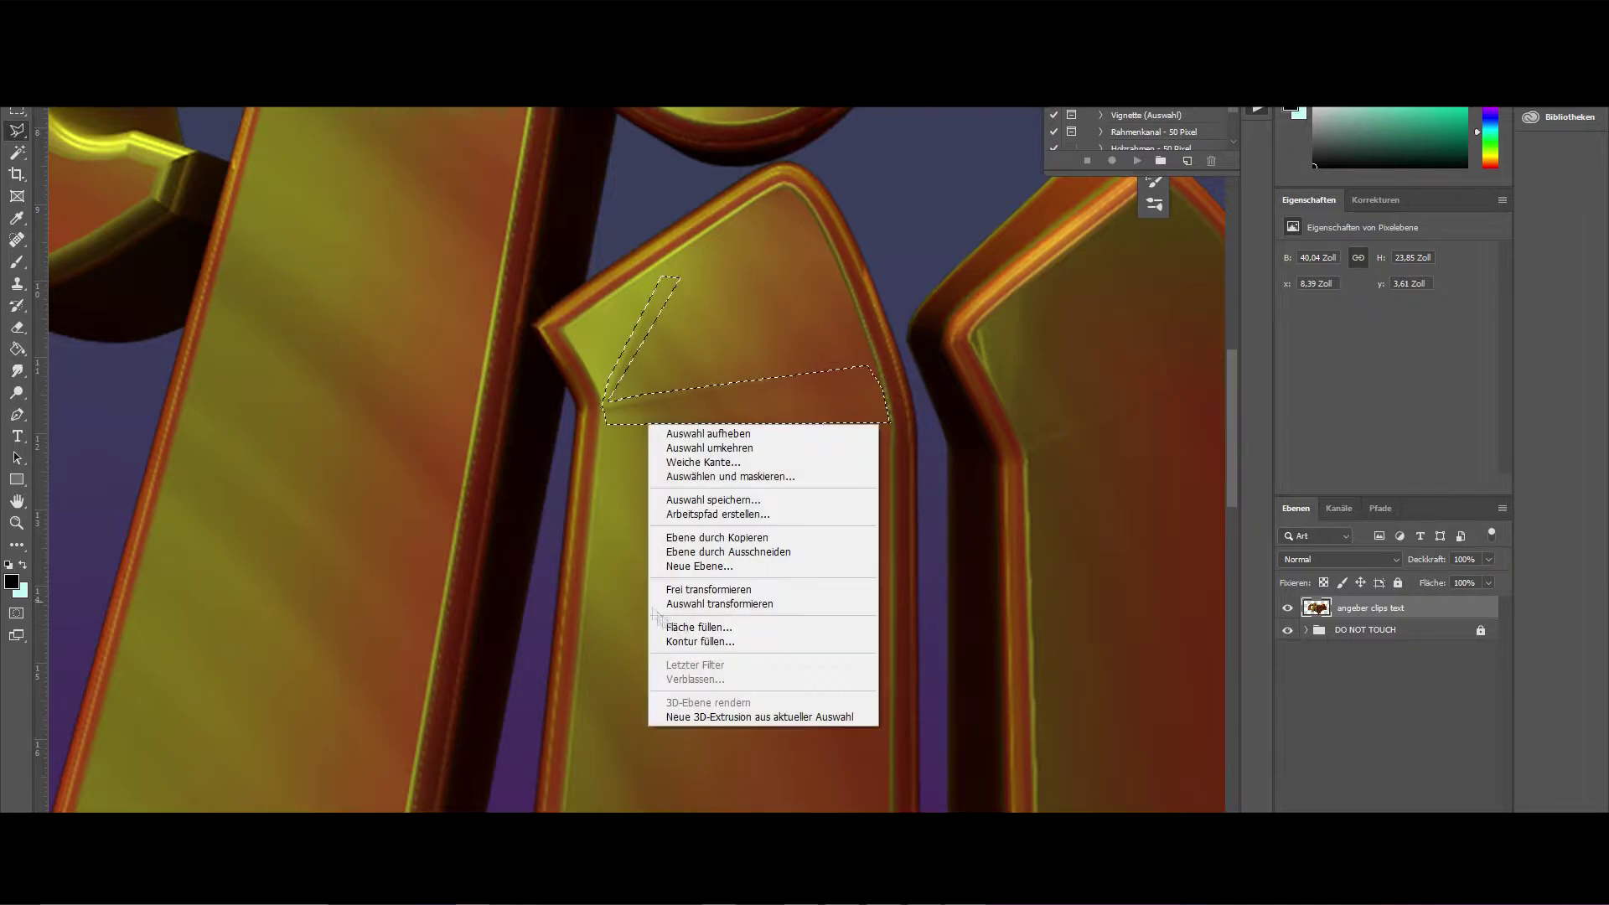
{"action": "left_click", "coordinate": [666, 624]}
{"action": "left_click", "coordinate": [907, 243]}
{"action": "key", "text": "ctrl+d"}
{"action": "key", "text": "m"}
{"action": "scroll", "coordinate": [618, 397], "scroll_direction": "down", "scroll_amount": 4, "text": "alt"}
Select a thin strip along the inner edge of the p's upper-left notch and fill it
{"action": "scroll", "coordinate": [618, 396], "scroll_direction": "up", "scroll_amount": 5, "text": "alt"}
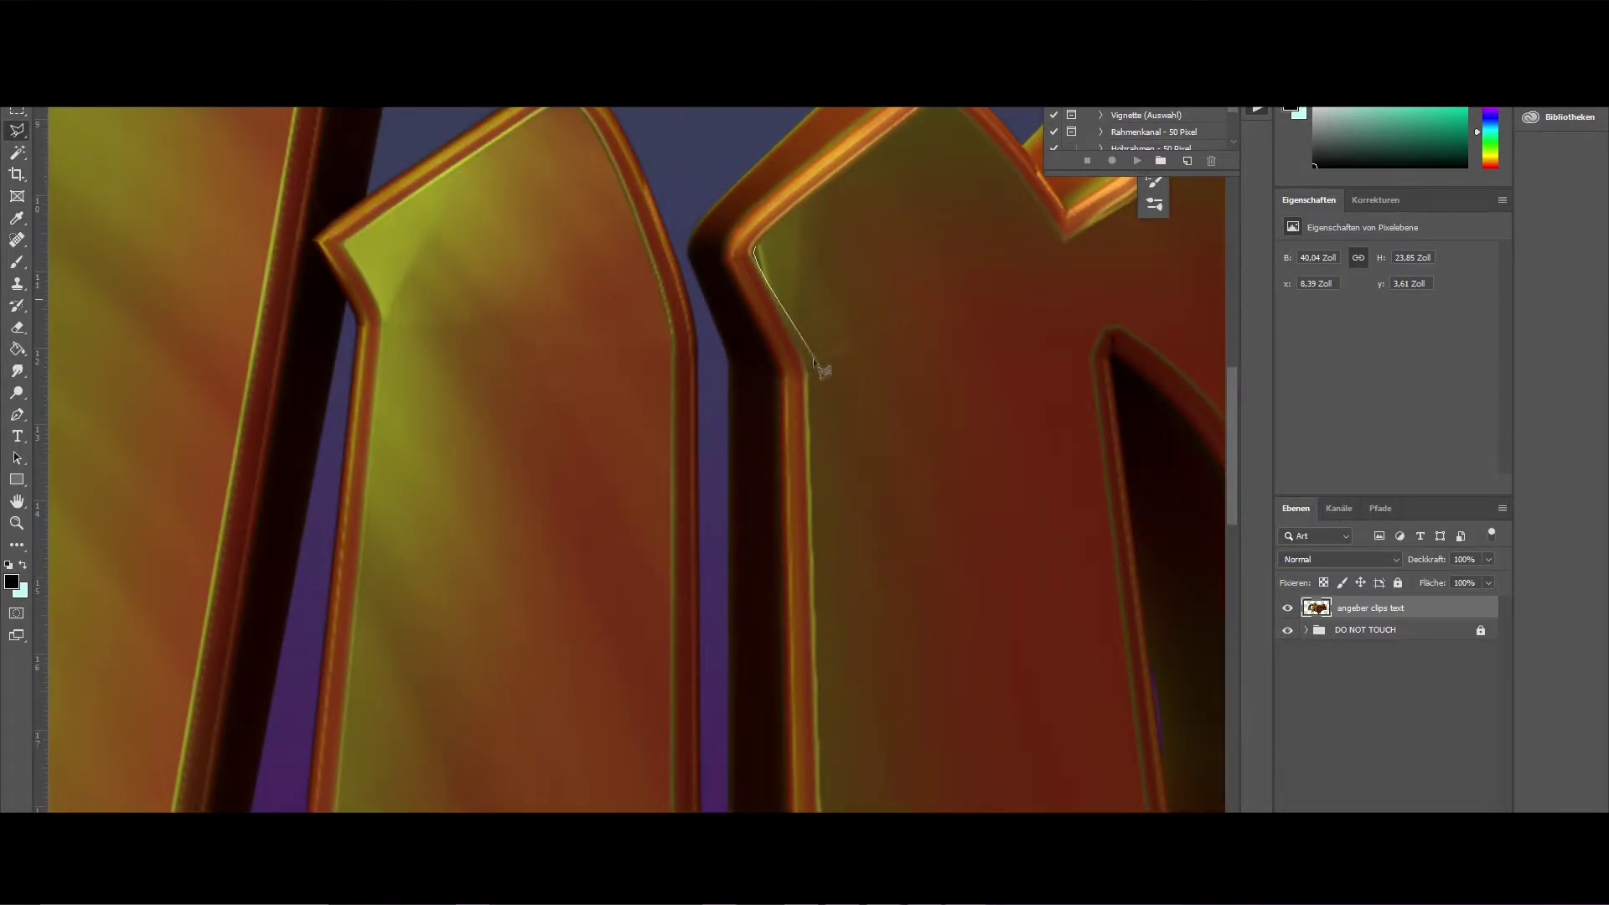
{"action": "left_click", "coordinate": [808, 361]}
{"action": "left_click", "coordinate": [756, 248]}
{"action": "right_click", "coordinate": [758, 255]}
{"action": "left_click", "coordinate": [805, 460]}
{"action": "left_click", "coordinate": [818, 220]}
{"action": "key", "text": "ctrl+d"}
Select the crease running from the p's upper-left notch towards its counter in narrow strips and fill them
{"action": "left_click", "coordinate": [808, 367]}
{"action": "left_click", "coordinate": [972, 293]}
{"action": "right_click", "coordinate": [826, 359]}
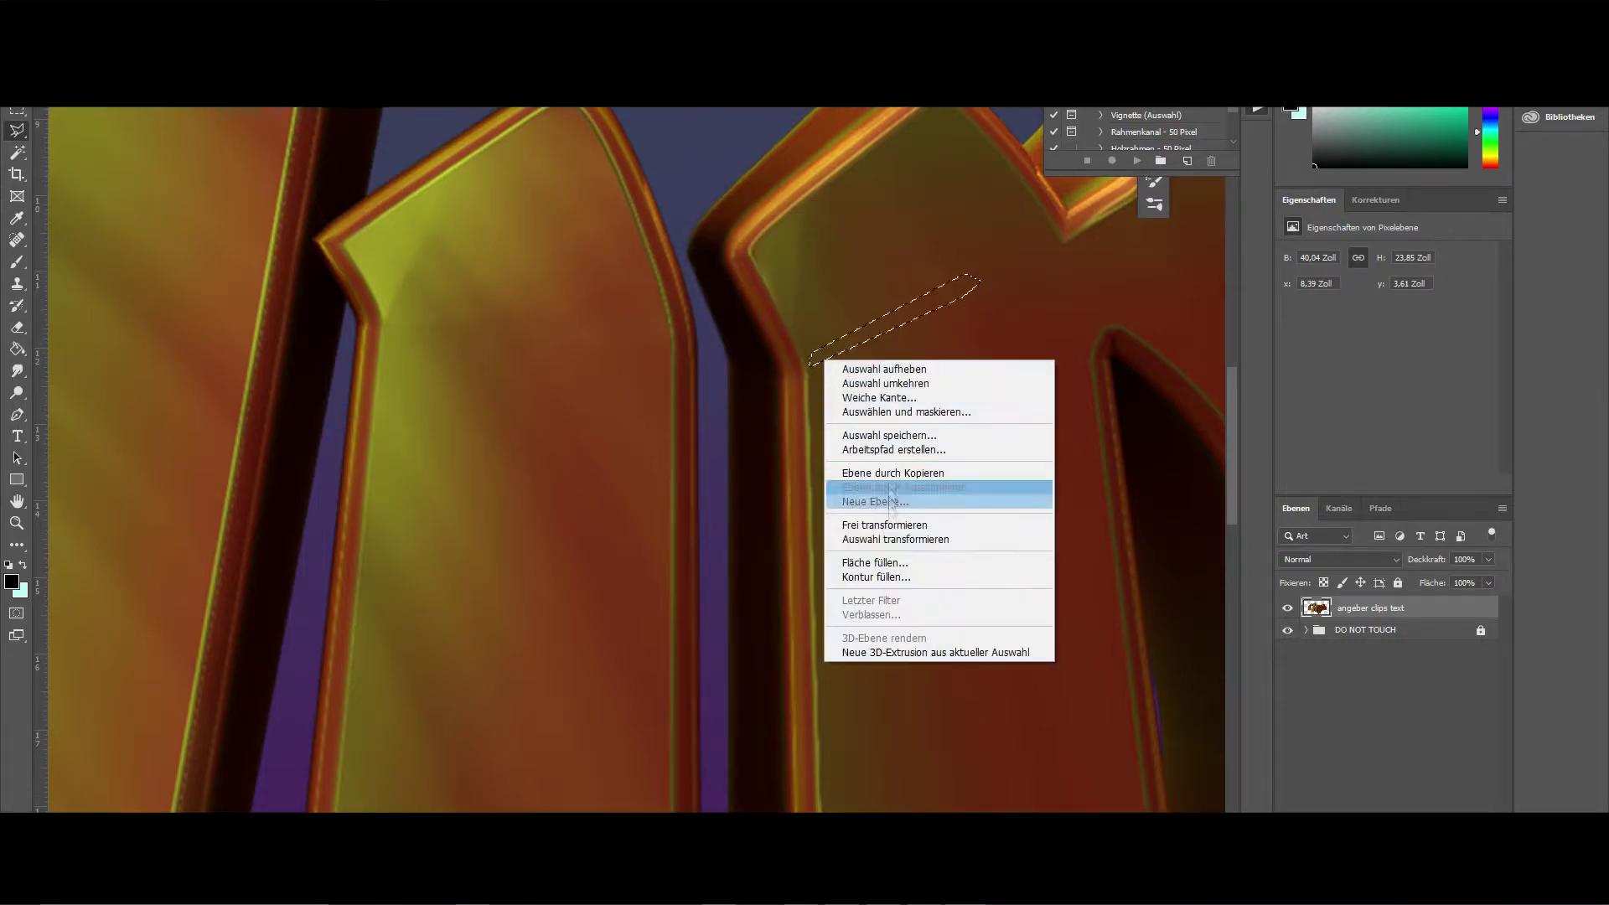
{"action": "left_click", "coordinate": [871, 564]}
{"action": "key", "text": "Return"}
{"action": "left_click", "coordinate": [1064, 344]}
{"action": "left_click", "coordinate": [810, 368]}
{"action": "right_click", "coordinate": [1052, 359]}
{"action": "left_click", "coordinate": [1094, 563]}
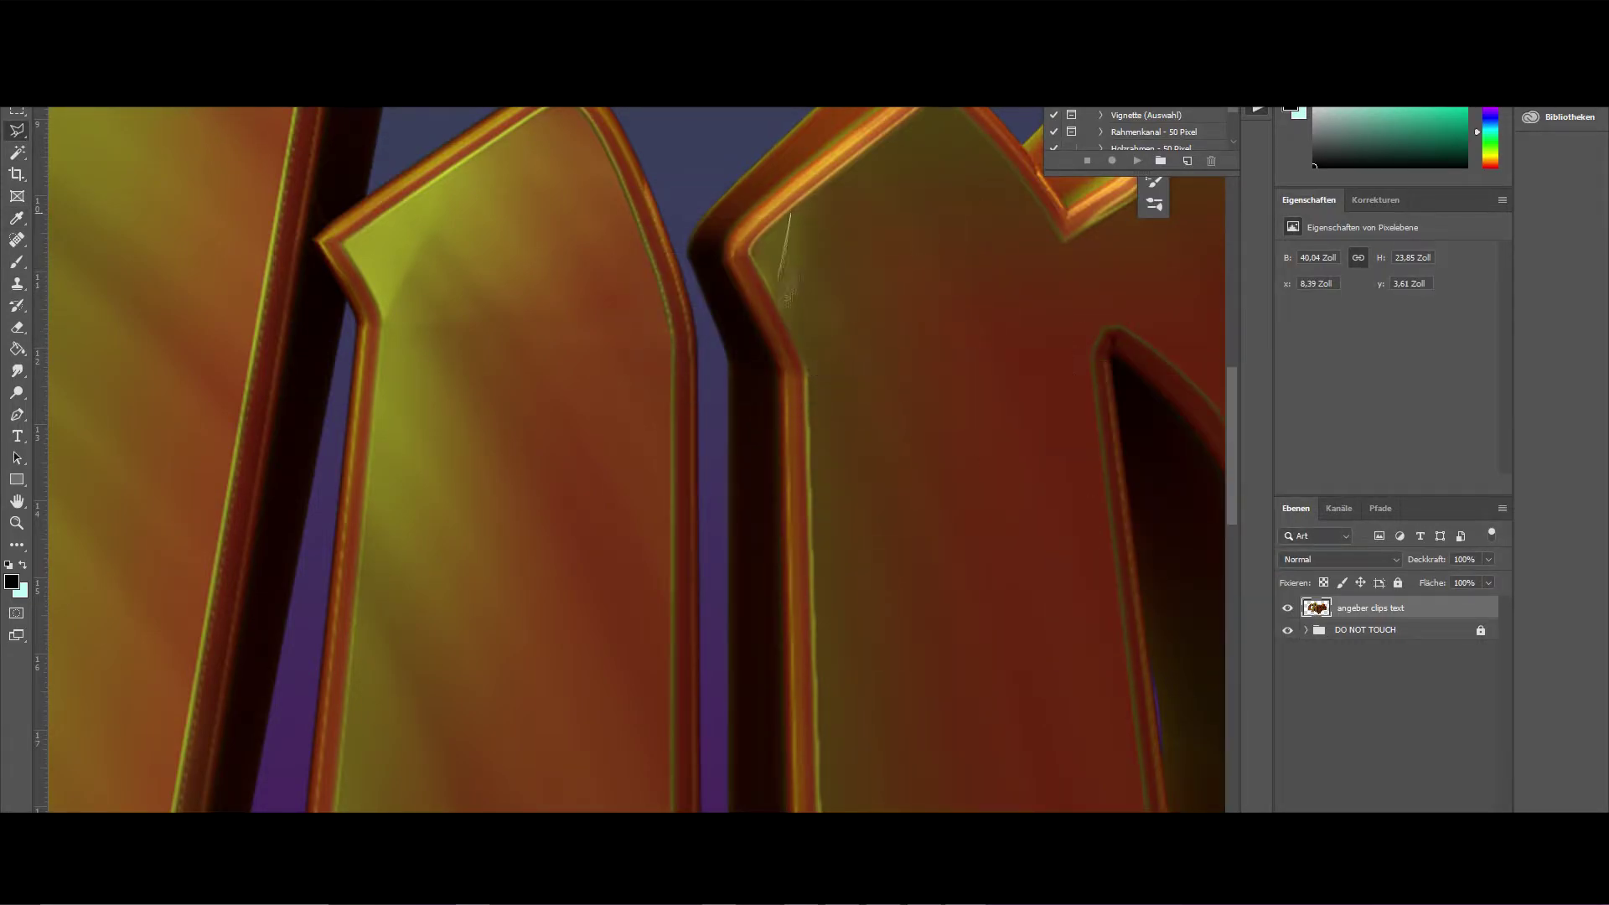
Select the remaining crease near the upper-left corner of the p, fill it and clear the selection
{"action": "double_click", "coordinate": [821, 202]}
{"action": "right_click", "coordinate": [807, 232]}
{"action": "left_click", "coordinate": [852, 436]}
{"action": "key", "text": "Return"}
{"action": "key", "text": "ctrl+d"}
{"action": "key", "text": "m"}
{"action": "scroll", "coordinate": [897, 298], "scroll_direction": "down", "scroll_amount": 5, "text": "alt"}
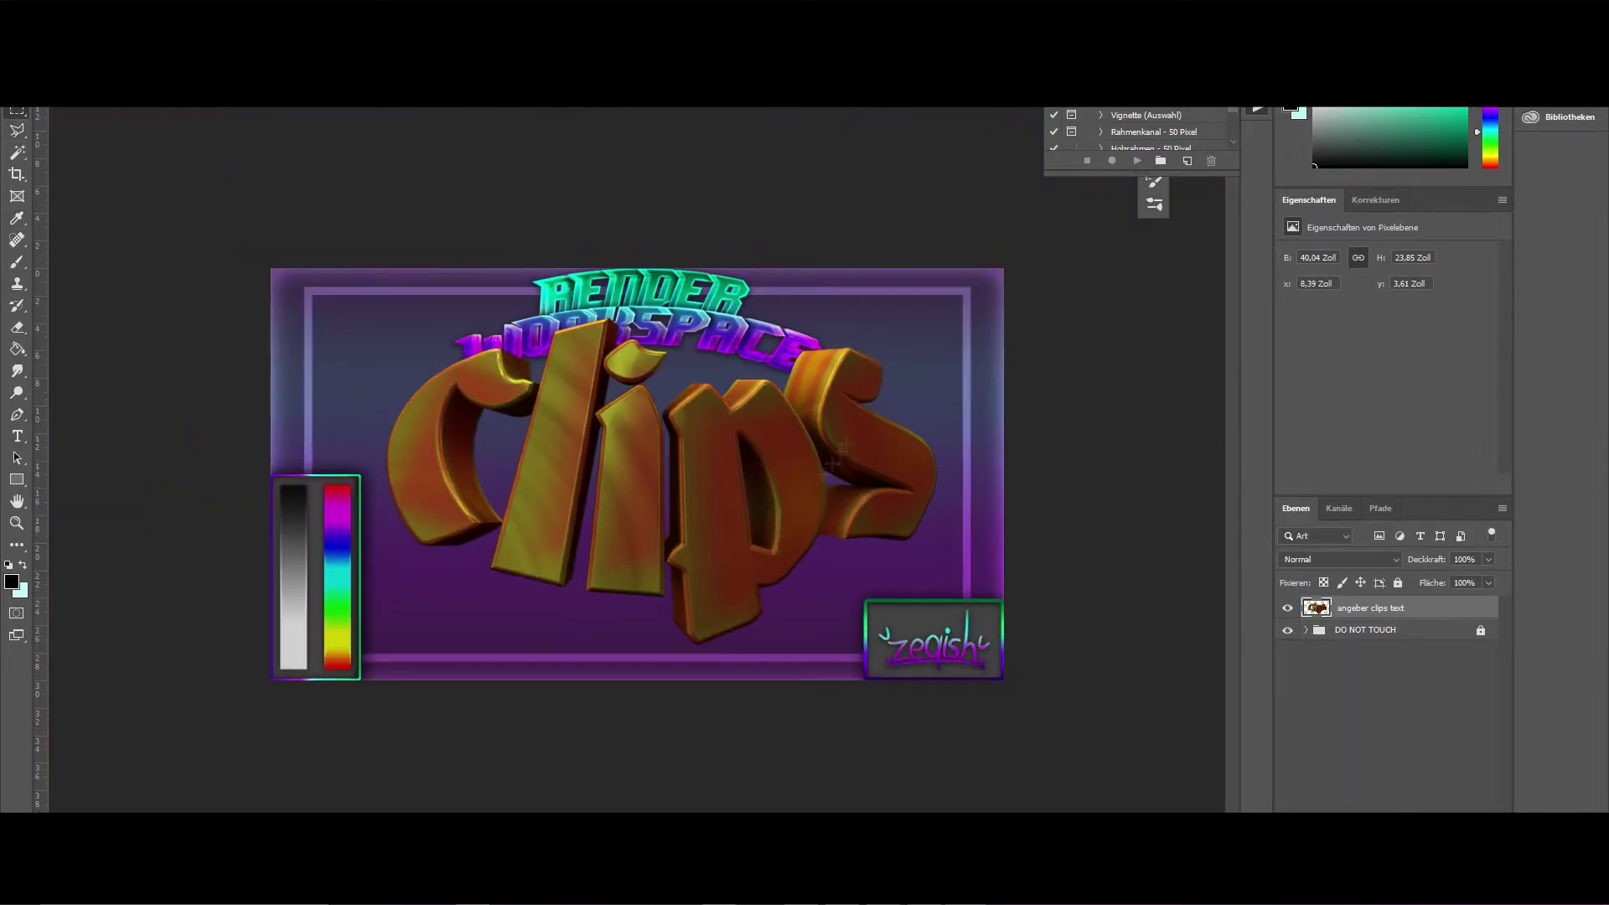
Select a narrow diagonal strip over the crease at the p's lower-left spur and fill it
{"action": "scroll", "coordinate": [704, 586], "scroll_direction": "up", "scroll_amount": 5, "text": "alt"}
{"action": "mouse_move", "coordinate": [630, 600]}
{"action": "left_mouse_down"}
{"action": "mouse_move", "coordinate": [956, 486]}
{"action": "mouse_move", "coordinate": [880, 500]}
{"action": "left_mouse_up"}
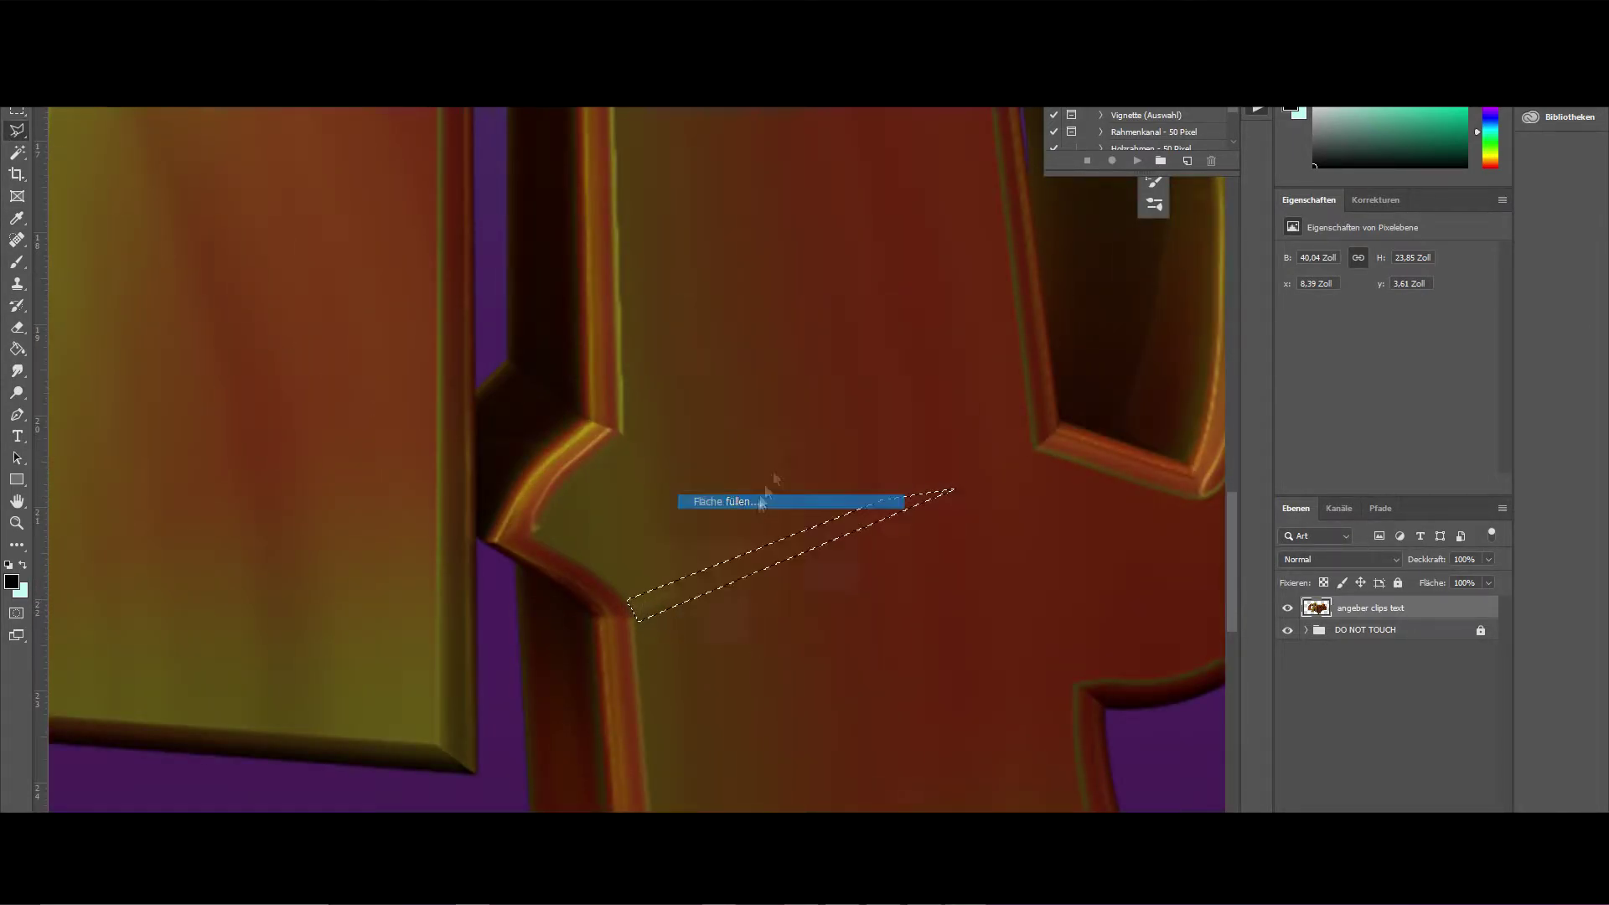
{"action": "left_click", "coordinate": [17, 111]}
{"action": "left_click", "coordinate": [883, 330]}
{"action": "scroll", "coordinate": [870, 327], "scroll_direction": "down", "scroll_amount": 5, "text": "alt"}
Smooth the patch marks on the p's lower stem with the Smudge tool
{"action": "left_click", "coordinate": [16, 370]}
{"action": "mouse_move", "coordinate": [472, 406]}
{"action": "right_mouse_down", "text": "alt"}
{"action": "mouse_move", "coordinate": [526, 408]}
{"action": "mouse_move", "coordinate": [478, 408]}
{"action": "right_mouse_up", "text": "alt"}
{"action": "scroll", "coordinate": [828, 404], "scroll_direction": "up", "scroll_amount": 2, "text": "alt"}
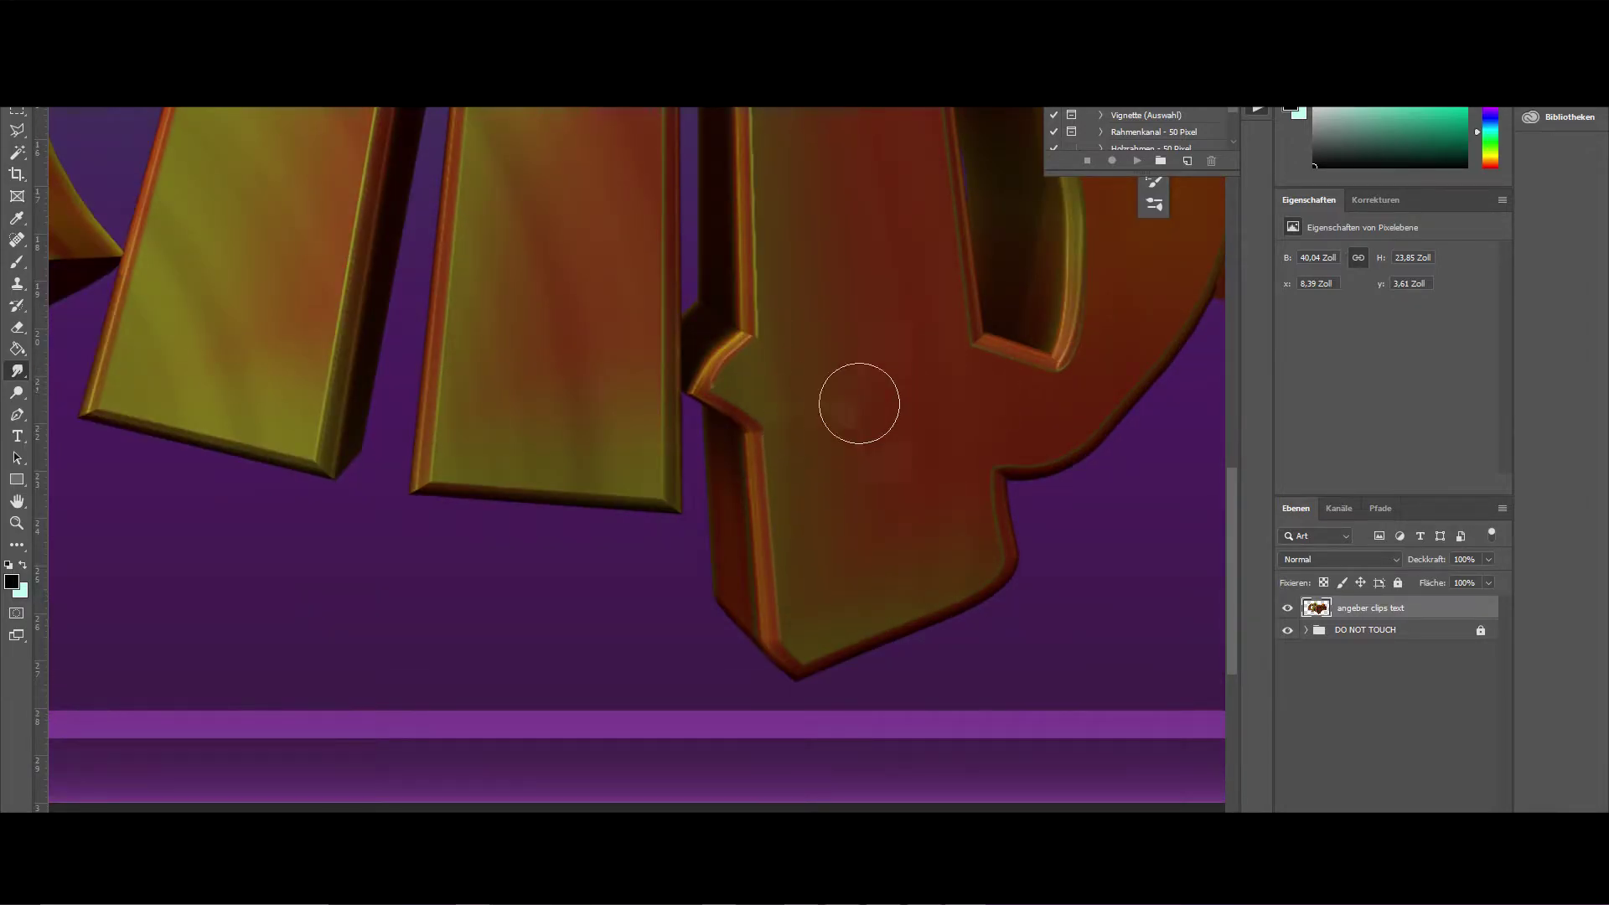
{"action": "scroll", "coordinate": [833, 396], "scroll_direction": "up", "scroll_amount": 1}
{"action": "scroll", "coordinate": [834, 397], "scroll_direction": "up", "scroll_amount": 2}
{"action": "scroll", "coordinate": [830, 477], "scroll_direction": "down", "scroll_amount": 5, "text": "alt"}
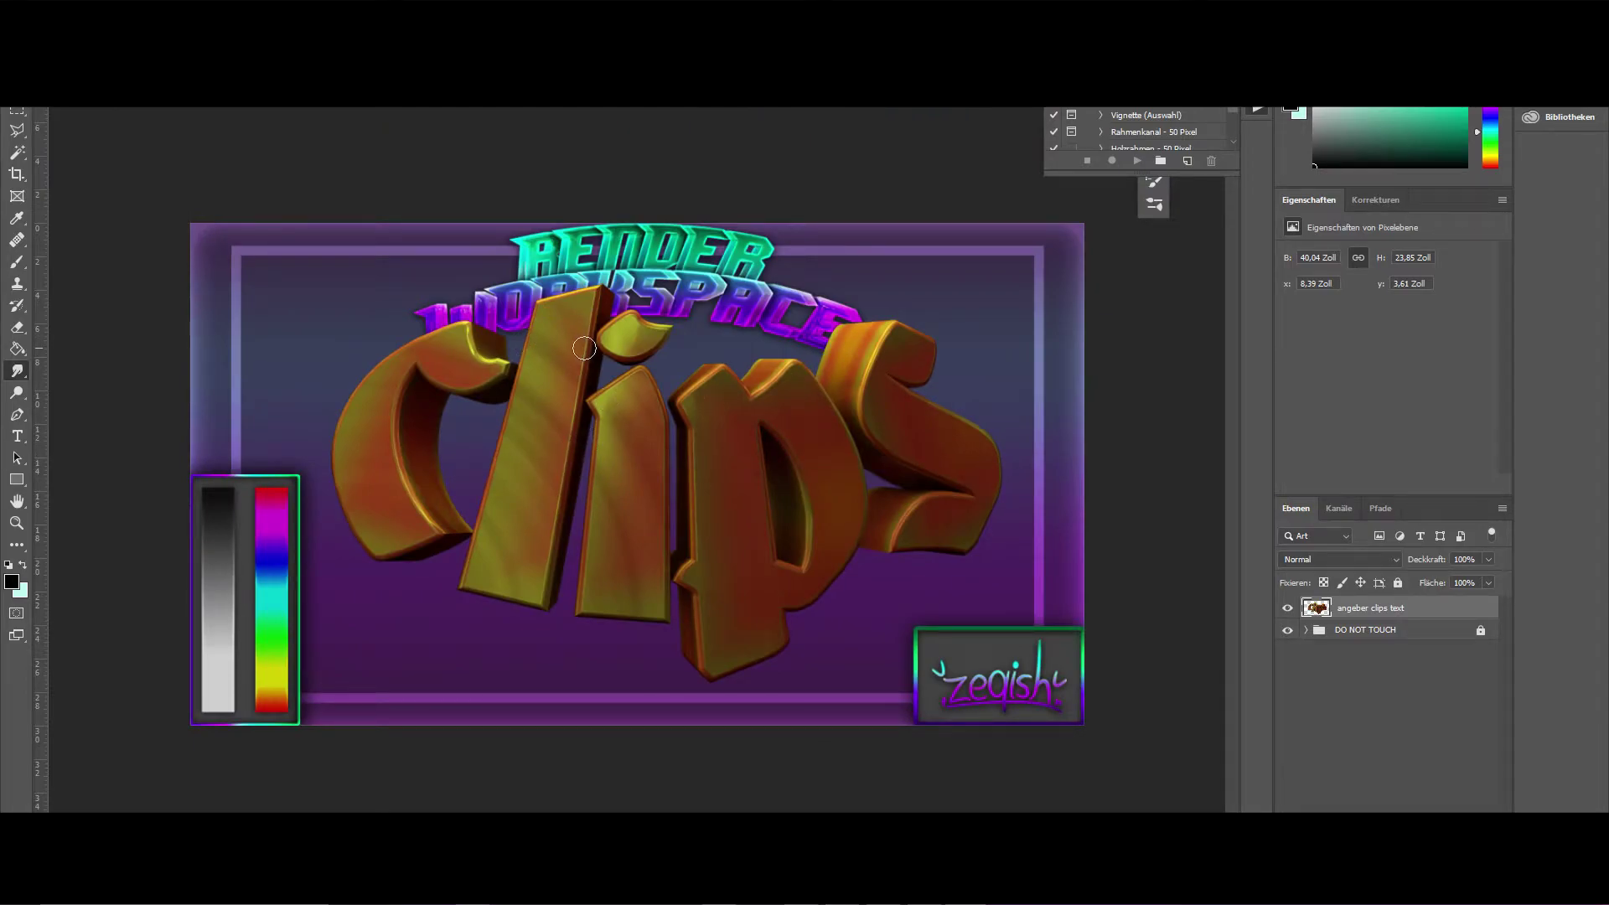
Paint the front face of the C white with a large soft brush on the clipped layer Ebene 2
{"action": "scroll", "coordinate": [578, 402], "scroll_direction": "up", "scroll_amount": 2, "text": "alt"}
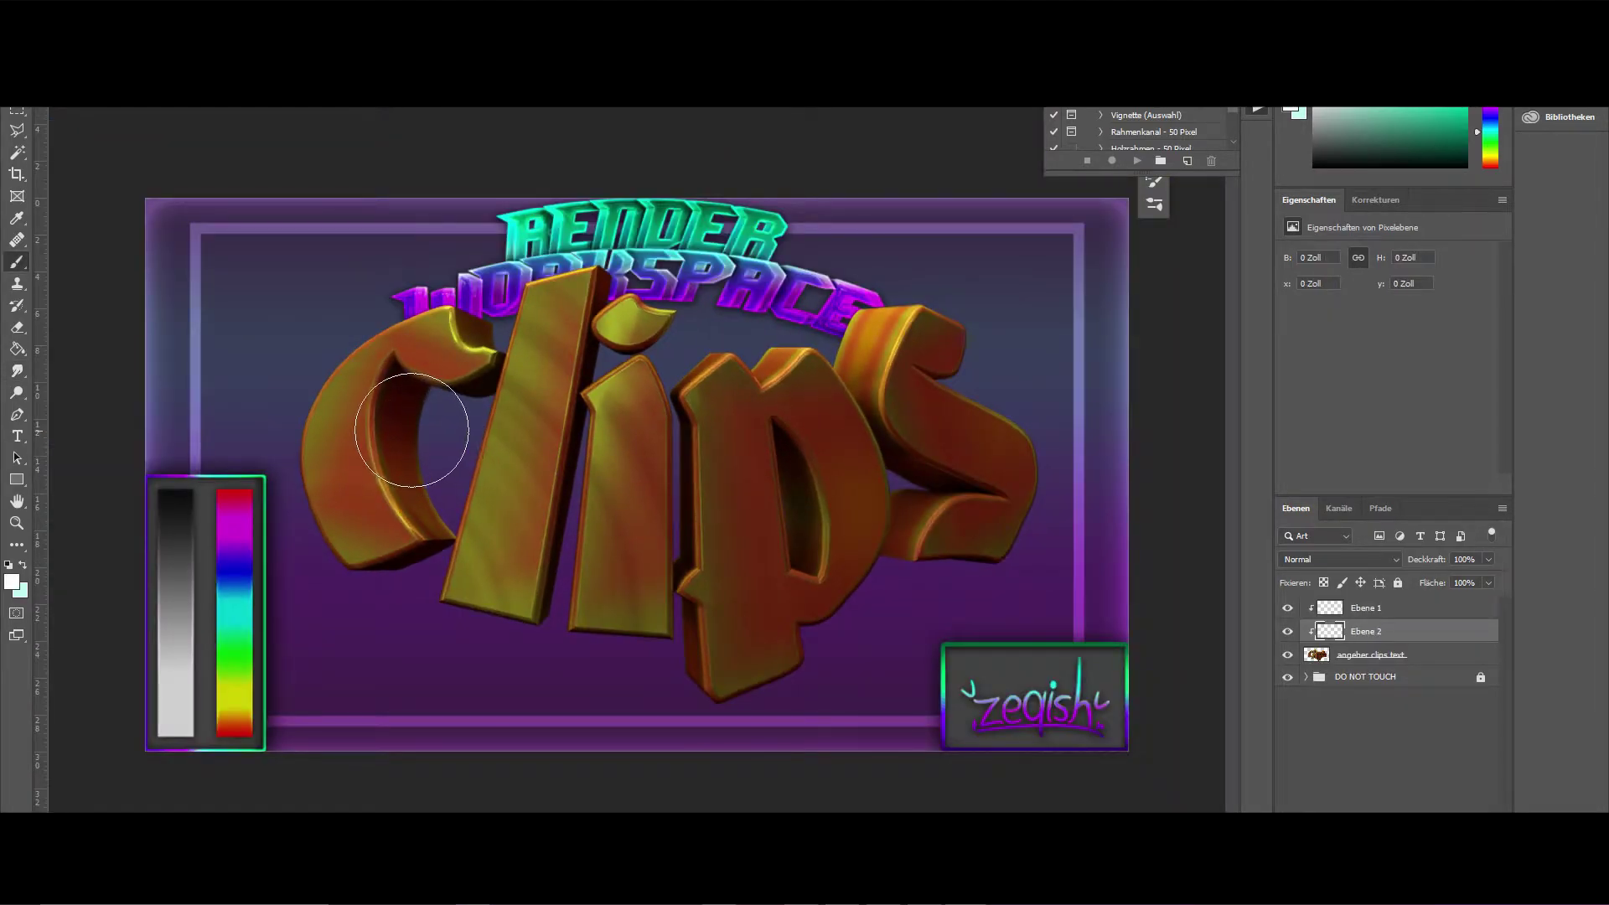
{"action": "right_click", "coordinate": [369, 513]}
{"action": "left_click", "coordinate": [12, 265]}
{"action": "right_click_drag", "start_coordinate": [385, 508], "coordinate": [372, 516], "text": "alt"}
{"action": "mouse_move", "coordinate": [369, 538]}
{"action": "left_mouse_down"}
{"action": "mouse_move", "coordinate": [340, 392]}
{"action": "mouse_move", "coordinate": [427, 335]}
{"action": "mouse_move", "coordinate": [457, 352]}
{"action": "left_mouse_up"}
Adjust the soft brush and paint the front faces of the i and the s white on Ebene 2
{"action": "left_click", "coordinate": [58, 35]}
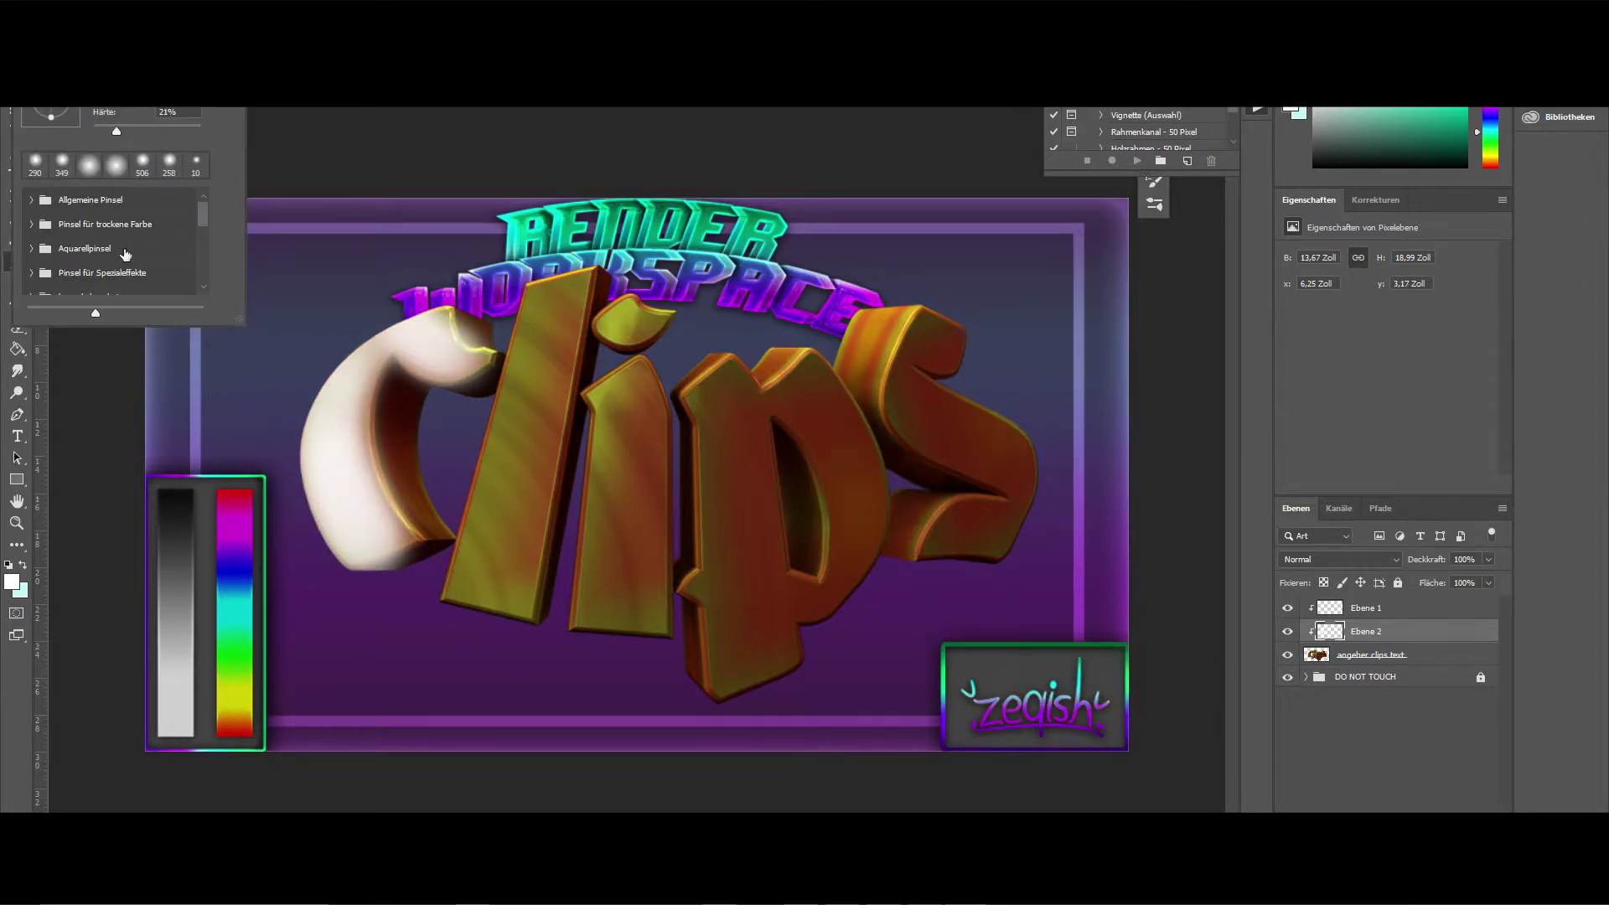
{"action": "key", "text": "Return"}
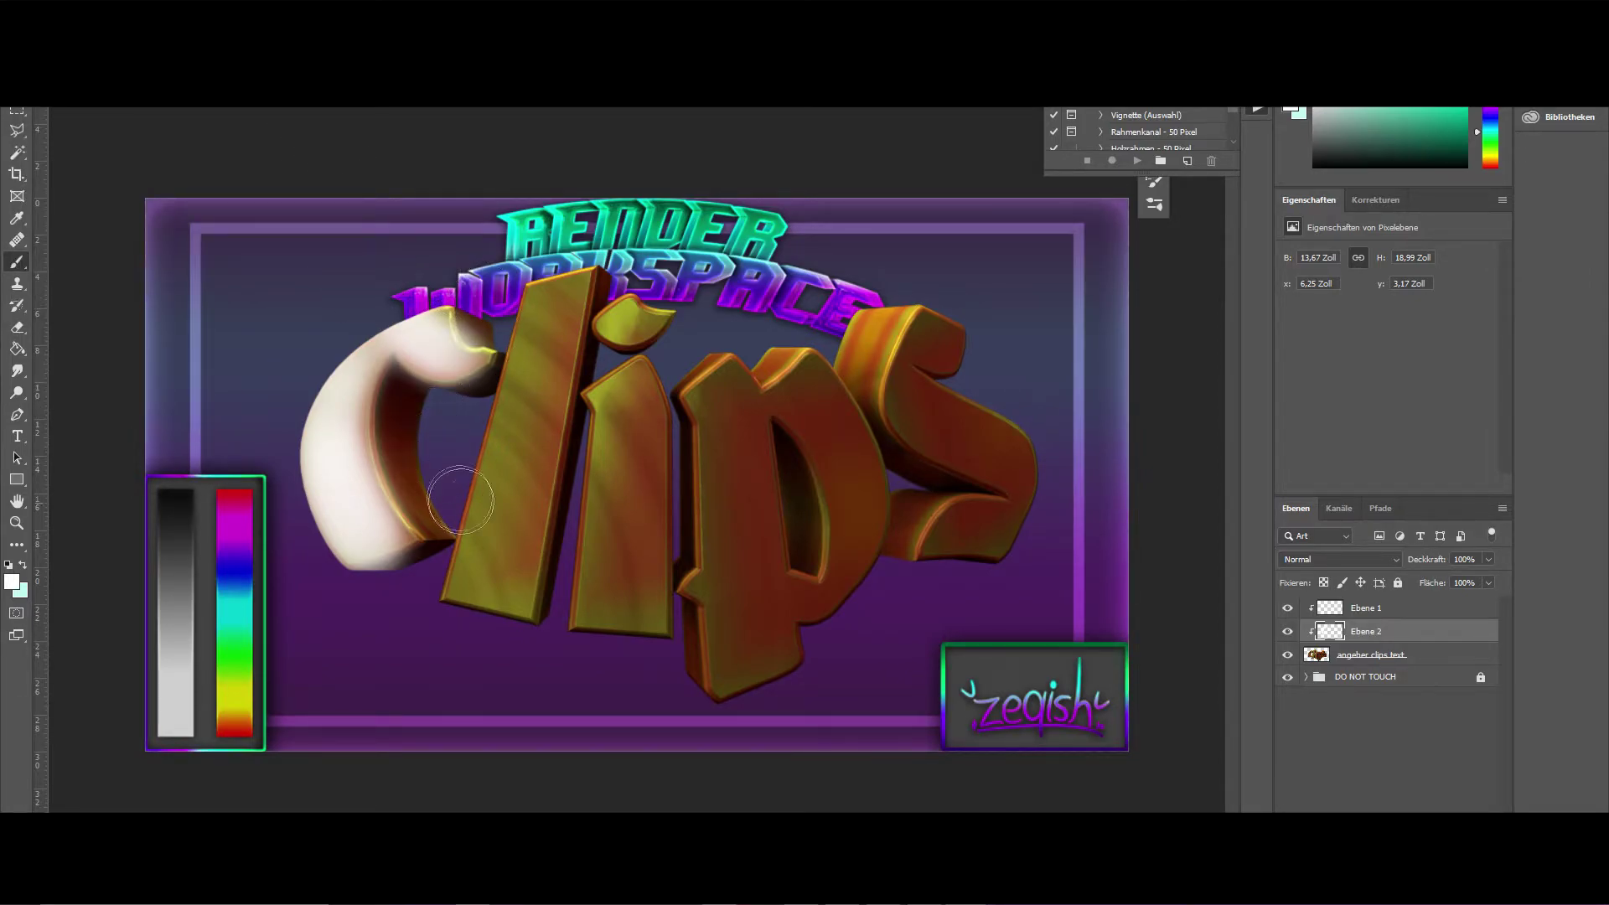
{"action": "mouse_move", "coordinate": [587, 603]}
{"action": "left_mouse_down"}
{"action": "mouse_move", "coordinate": [611, 557]}
{"action": "mouse_move", "coordinate": [632, 581]}
{"action": "mouse_move", "coordinate": [612, 411]}
{"action": "mouse_move", "coordinate": [626, 379]}
{"action": "mouse_move", "coordinate": [646, 512]}
{"action": "mouse_move", "coordinate": [592, 610]}
{"action": "mouse_move", "coordinate": [632, 538]}
{"action": "mouse_move", "coordinate": [622, 331]}
{"action": "mouse_move", "coordinate": [649, 319]}
{"action": "left_mouse_up"}
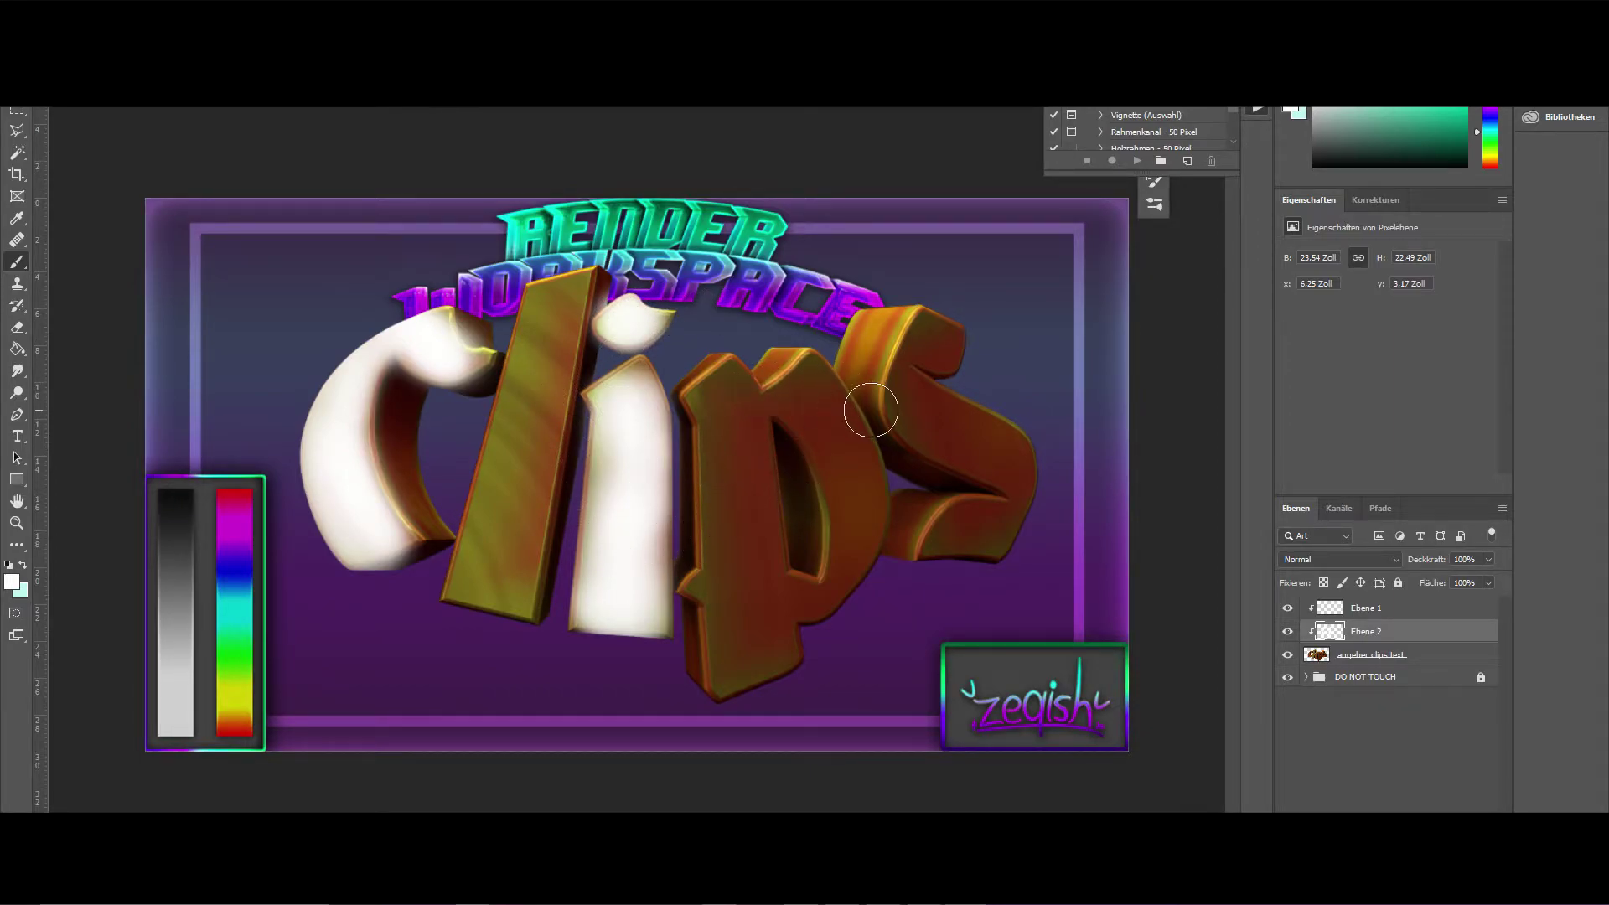
{"action": "mouse_move", "coordinate": [964, 343]}
{"action": "left_mouse_down"}
{"action": "mouse_move", "coordinate": [904, 419]}
{"action": "mouse_move", "coordinate": [1018, 457]}
{"action": "mouse_move", "coordinate": [997, 536]}
{"action": "mouse_move", "coordinate": [938, 545]}
{"action": "mouse_move", "coordinate": [1031, 503]}
{"action": "mouse_move", "coordinate": [955, 536]}
{"action": "mouse_move", "coordinate": [1023, 467]}
{"action": "left_mouse_up"}
Add a new clipped layer above Ebene 2 and paint the front faces of the l and the p white
{"action": "key", "text": "ctrl+shift+alt+n"}
{"action": "right_click_drag", "start_coordinate": [541, 308], "coordinate": [549, 314], "text": "alt"}
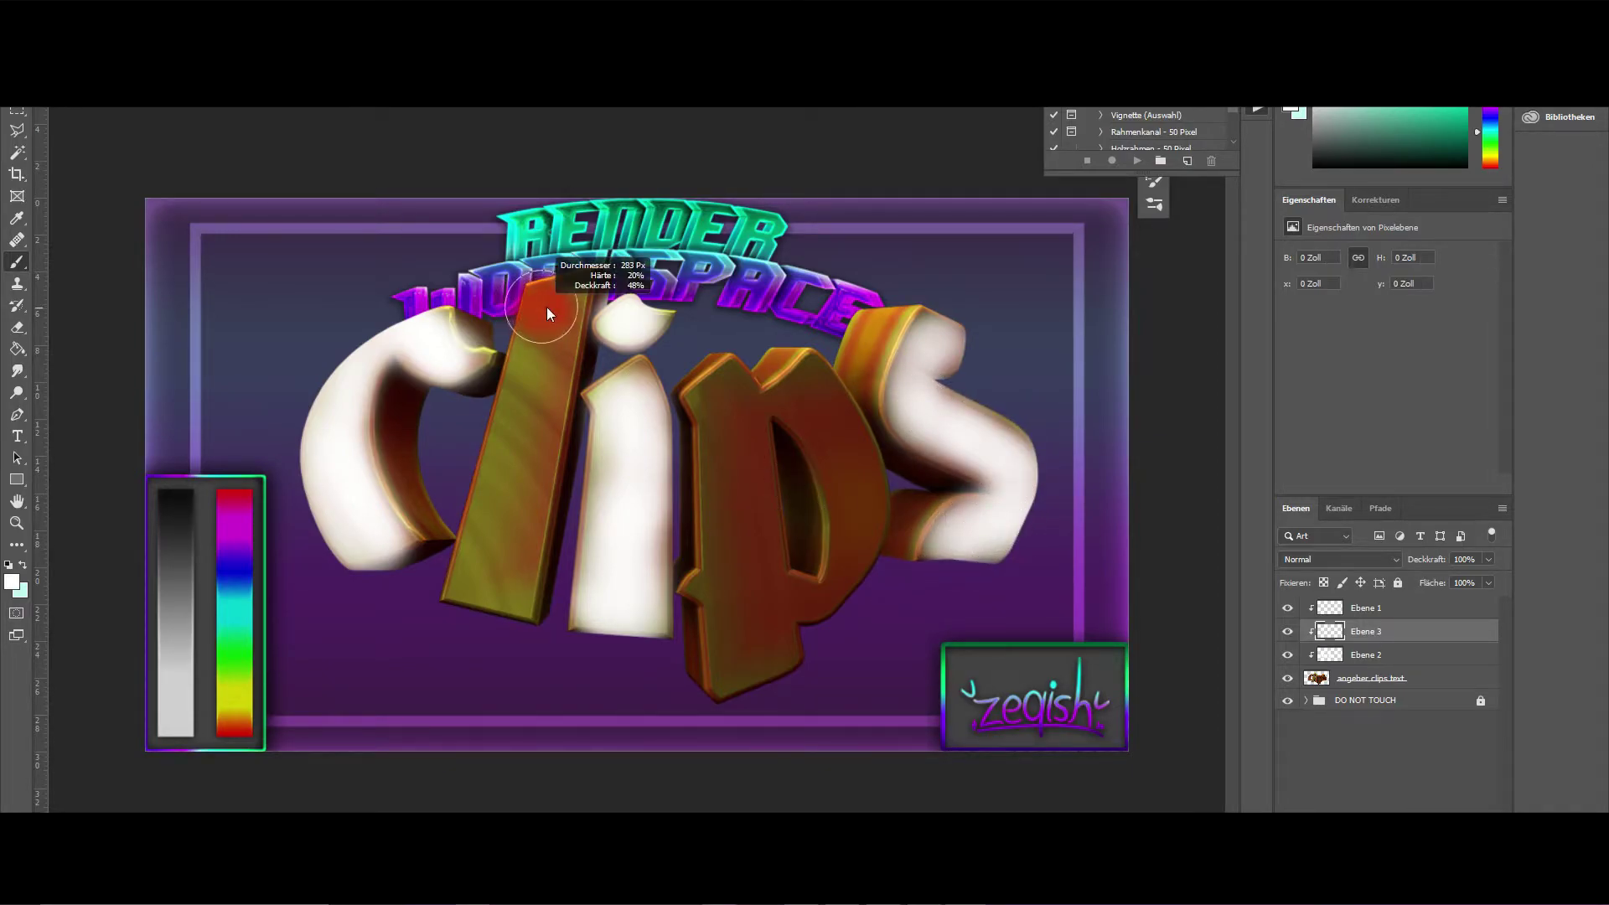
{"action": "mouse_move", "coordinate": [549, 314]}
{"action": "left_mouse_down"}
{"action": "mouse_move", "coordinate": [511, 502]}
{"action": "mouse_move", "coordinate": [505, 466]}
{"action": "mouse_move", "coordinate": [511, 587]}
{"action": "mouse_move", "coordinate": [729, 419]}
{"action": "mouse_move", "coordinate": [737, 654]}
{"action": "mouse_move", "coordinate": [832, 595]}
{"action": "mouse_move", "coordinate": [817, 385]}
{"action": "mouse_move", "coordinate": [834, 570]}
{"action": "left_mouse_up"}
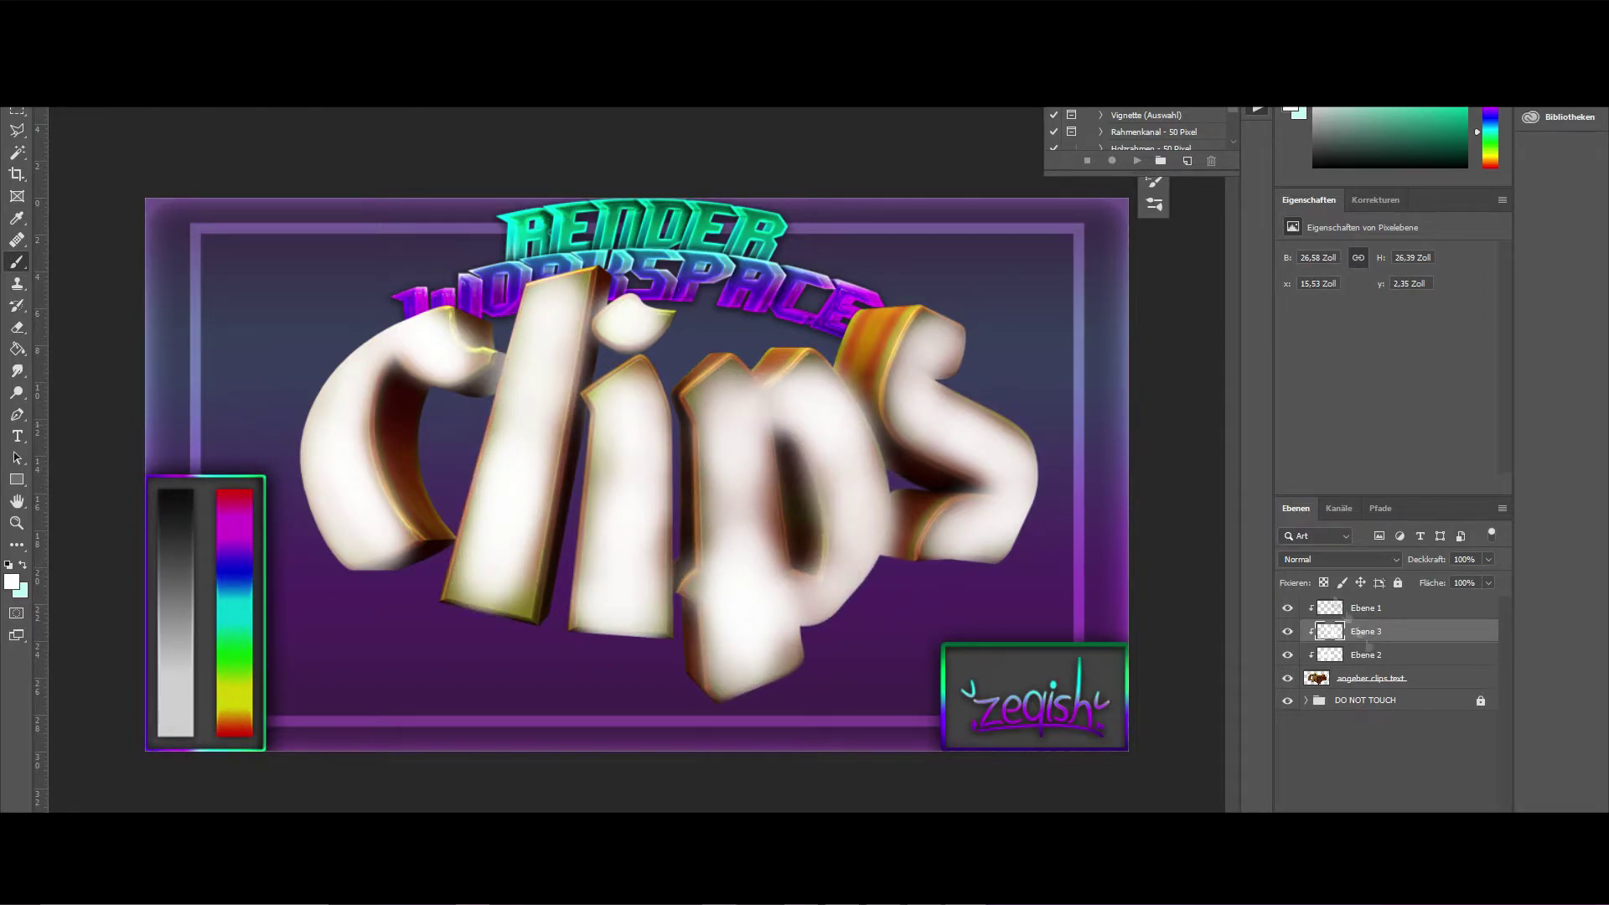
Erase the white paint softly along the edges of the C, i and s on Ebene 2
{"action": "left_click", "coordinate": [1307, 655]}
{"action": "left_click", "coordinate": [19, 331]}
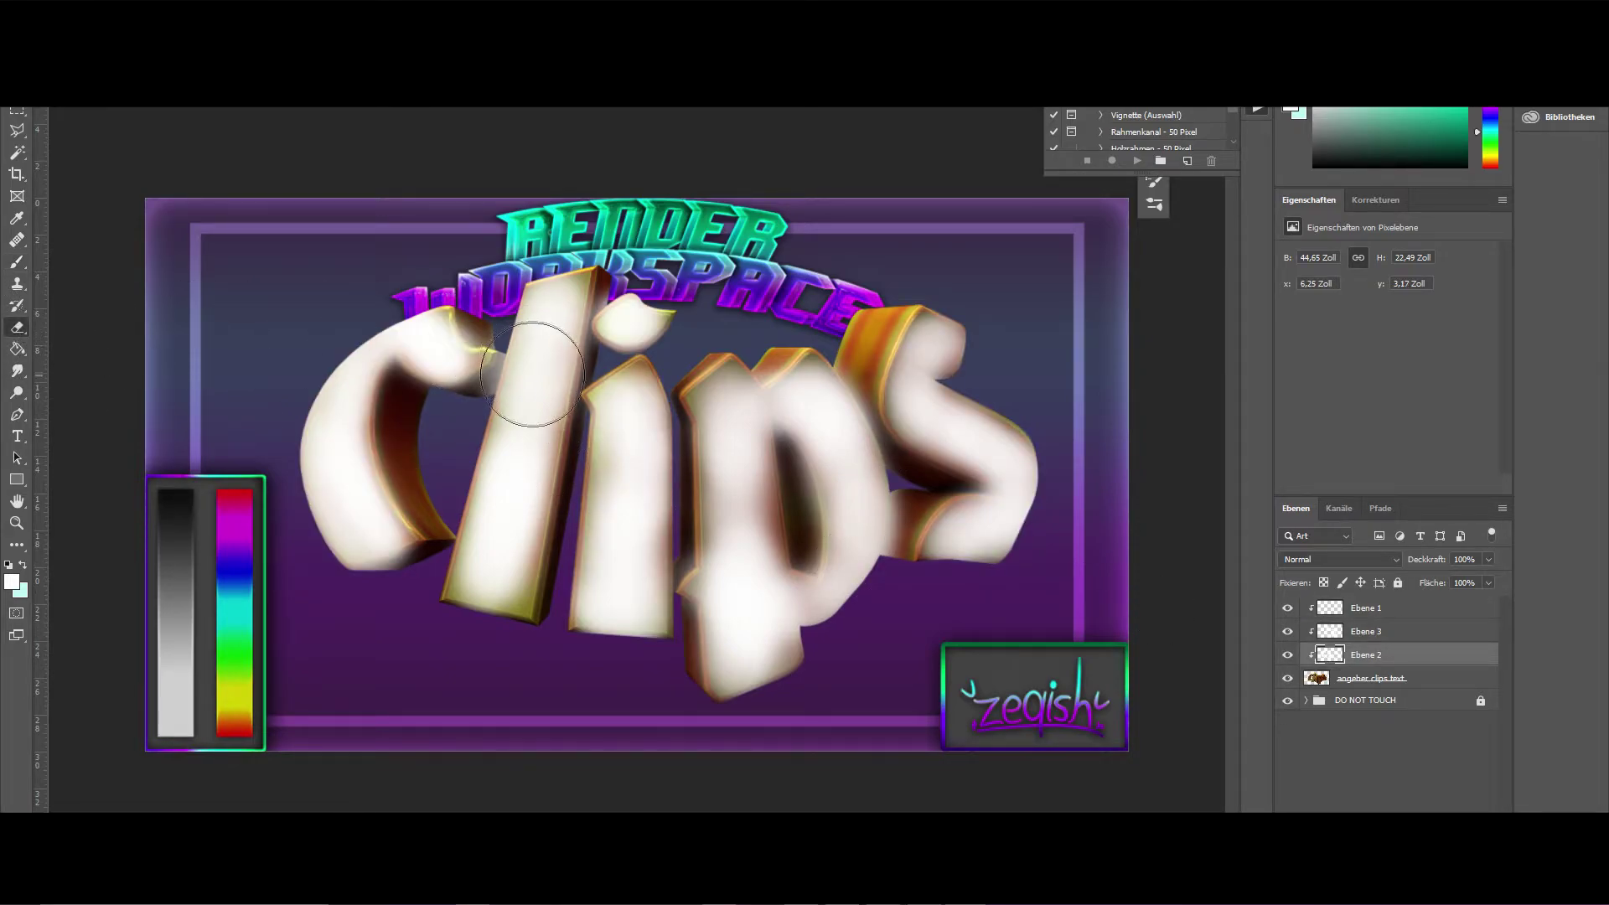
{"action": "right_click_drag", "start_coordinate": [506, 401], "coordinate": [530, 394], "text": "alt"}
{"action": "left_click_drag", "start_coordinate": [611, 386], "coordinate": [445, 352]}
{"action": "mouse_move", "coordinate": [466, 525]}
{"action": "left_mouse_down"}
{"action": "mouse_move", "coordinate": [460, 611]}
{"action": "mouse_move", "coordinate": [416, 227]}
{"action": "left_mouse_up"}
{"action": "mouse_move", "coordinate": [465, 447]}
{"action": "left_mouse_down"}
{"action": "mouse_move", "coordinate": [569, 465]}
{"action": "mouse_move", "coordinate": [620, 360]}
{"action": "mouse_move", "coordinate": [737, 318]}
{"action": "mouse_move", "coordinate": [731, 624]}
{"action": "mouse_move", "coordinate": [947, 386]}
{"action": "mouse_move", "coordinate": [1018, 587]}
{"action": "mouse_move", "coordinate": [804, 427]}
{"action": "left_mouse_up"}
Erase the white paint softly along the edges of the l and p on Ebene 3, using a smaller eraser for narrow areas
{"action": "left_click", "coordinate": [1358, 629]}
{"action": "right_click_drag", "start_coordinate": [489, 608], "coordinate": [513, 617], "text": "alt"}
{"action": "mouse_move", "coordinate": [724, 637]}
{"action": "left_mouse_down"}
{"action": "mouse_move", "coordinate": [597, 239]}
{"action": "mouse_move", "coordinate": [970, 572]}
{"action": "mouse_move", "coordinate": [853, 533]}
{"action": "mouse_move", "coordinate": [788, 446]}
{"action": "left_mouse_up"}
{"action": "key", "text": "bracketleft"}
{"action": "key", "text": "bracketleft"}
{"action": "key", "text": "bracketleft"}
{"action": "key", "text": "bracketleft"}
{"action": "key", "text": "bracketleft"}
{"action": "mouse_move", "coordinate": [930, 494]}
{"action": "left_mouse_down"}
{"action": "mouse_move", "coordinate": [796, 470]}
{"action": "mouse_move", "coordinate": [846, 544]}
{"action": "left_mouse_up"}
{"action": "key", "text": "ctrl+minus"}
{"action": "key", "text": "ctrl+minus"}
{"action": "key", "text": "ctrl+plus"}
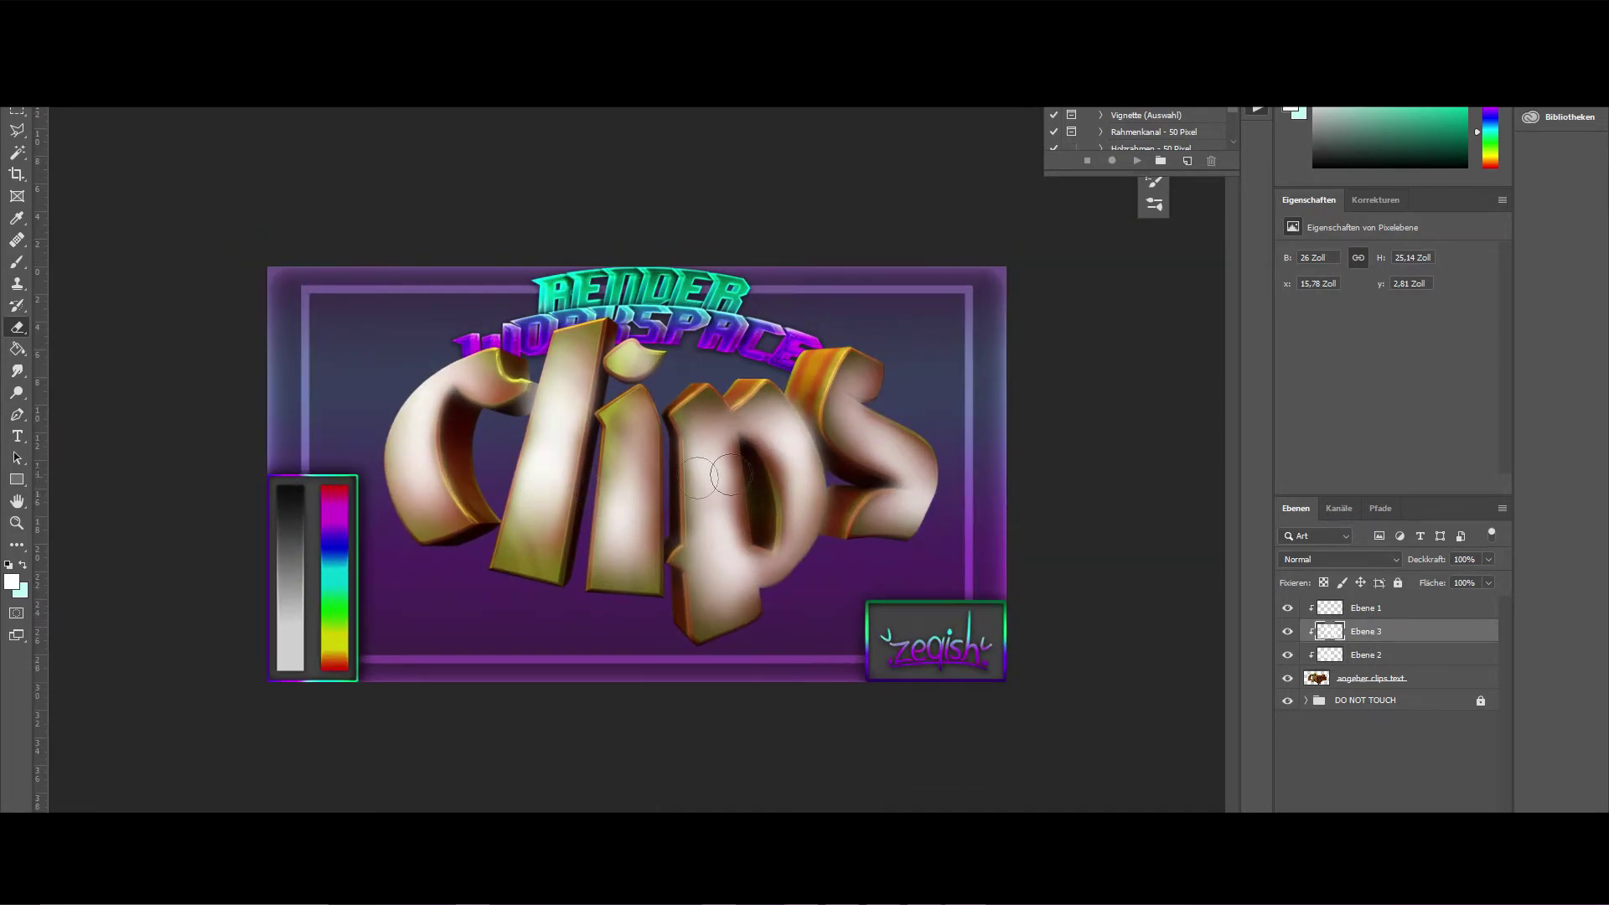
{"action": "key", "text": "ctrl+plus"}
Merge the layers Ebene 1, Ebene 3 and Ebene 2 into one layer
{"action": "left_click", "coordinate": [1385, 609], "text": "shift"}
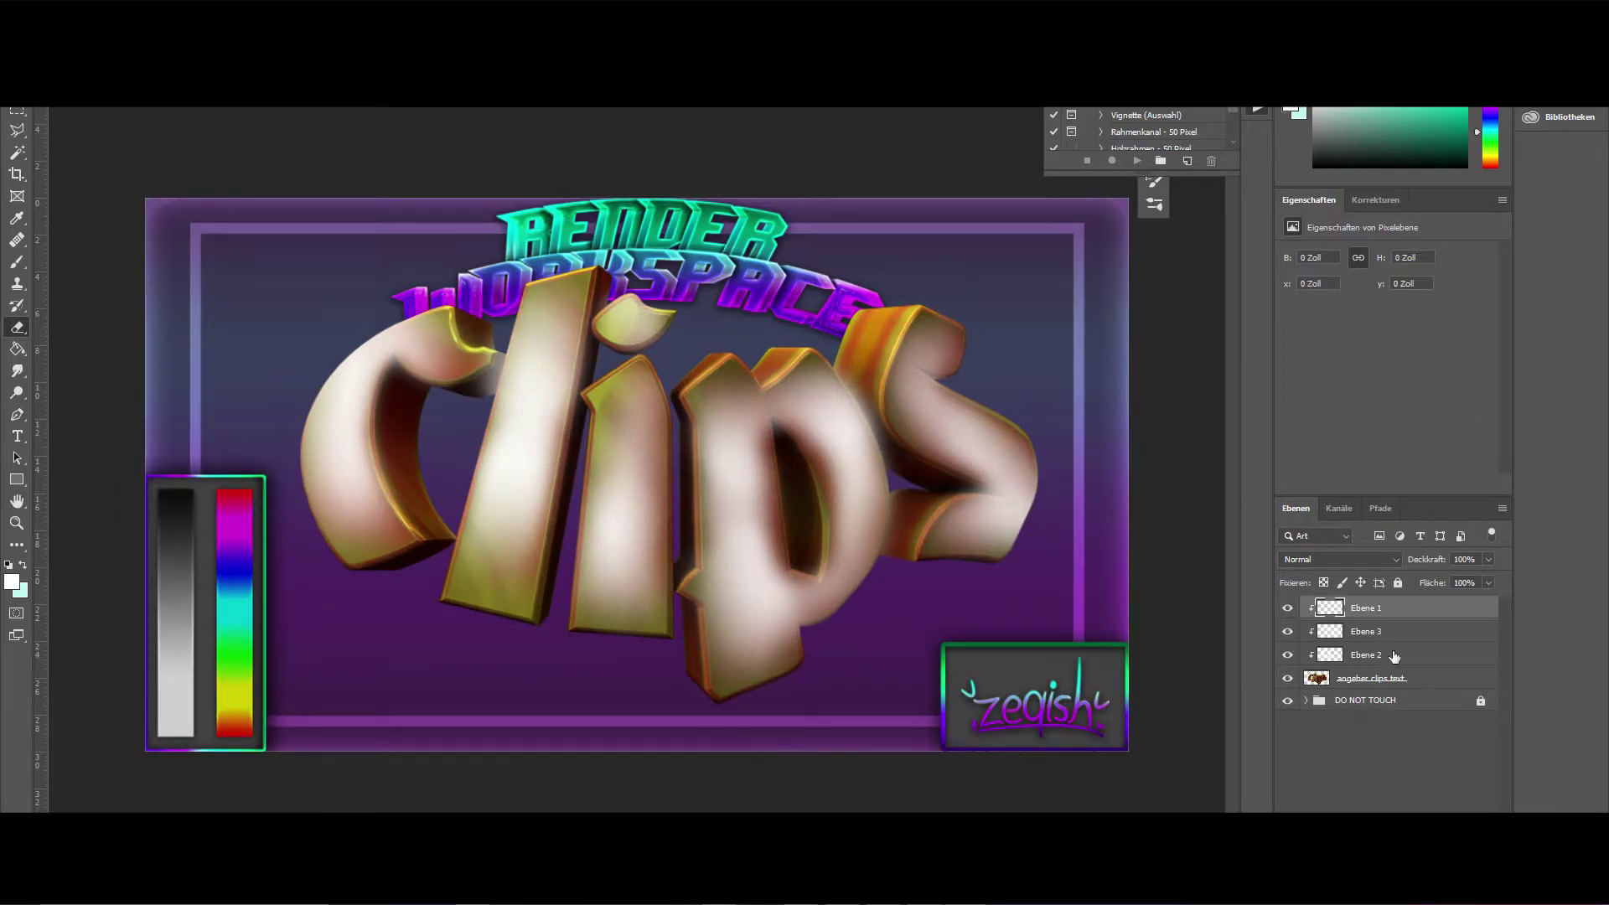
{"action": "left_click", "coordinate": [1394, 656], "text": "shift"}
{"action": "key", "text": "ctrl+e"}
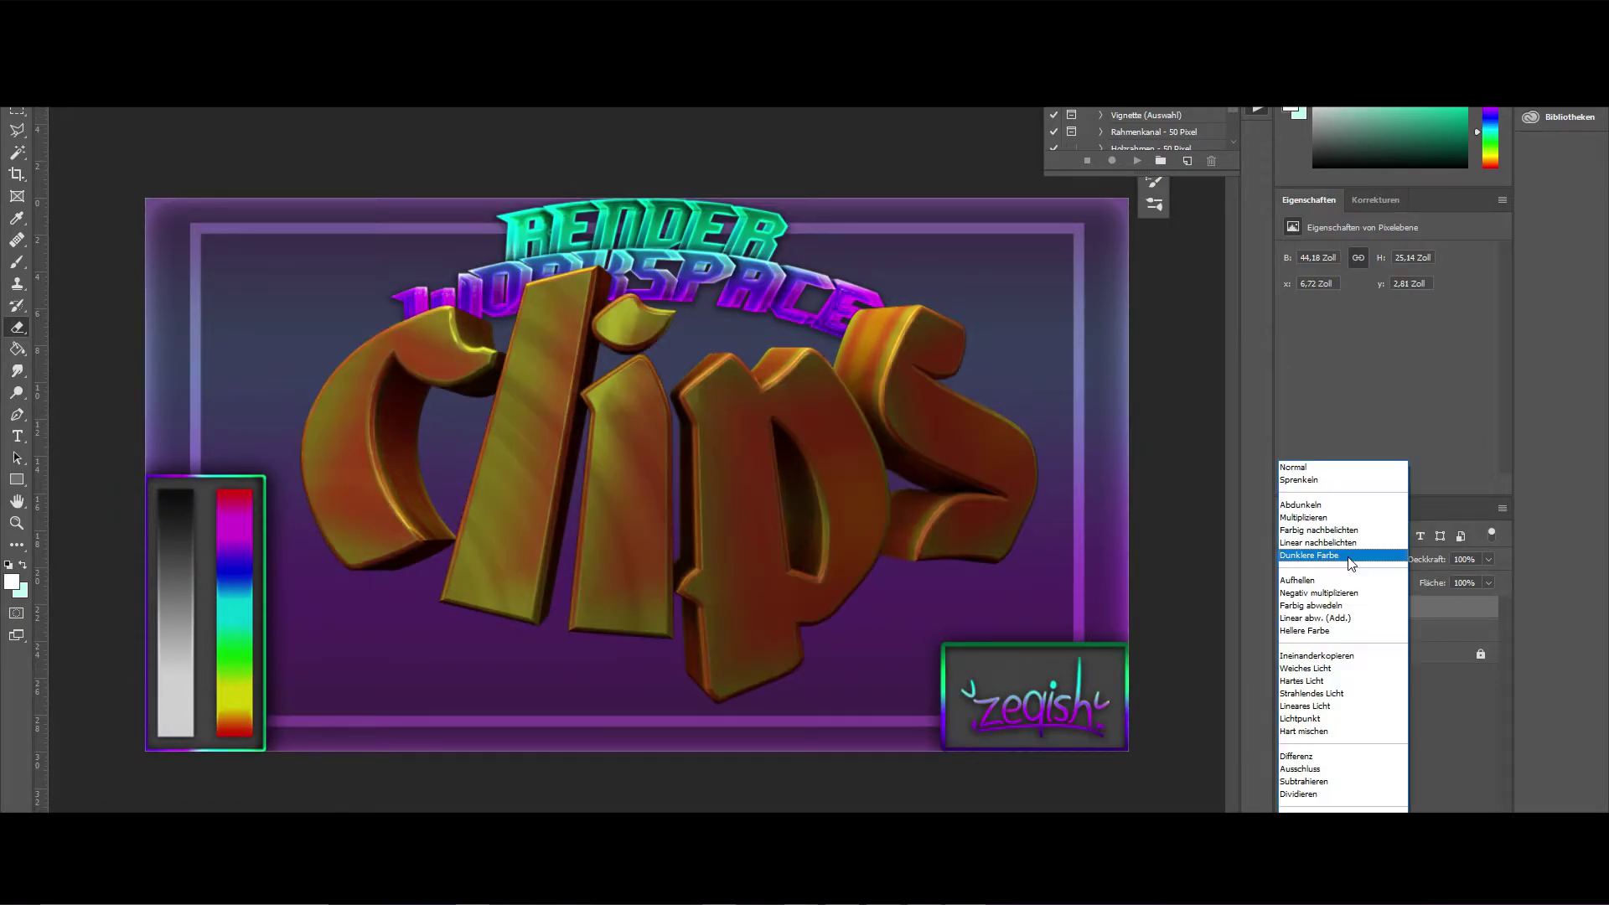
Set the merged highlight layer's blend mode to Ineinanderkopieren and duplicate it, clipping the copy to the text
{"action": "left_click", "coordinate": [1339, 559]}
{"action": "left_click", "coordinate": [1338, 657]}
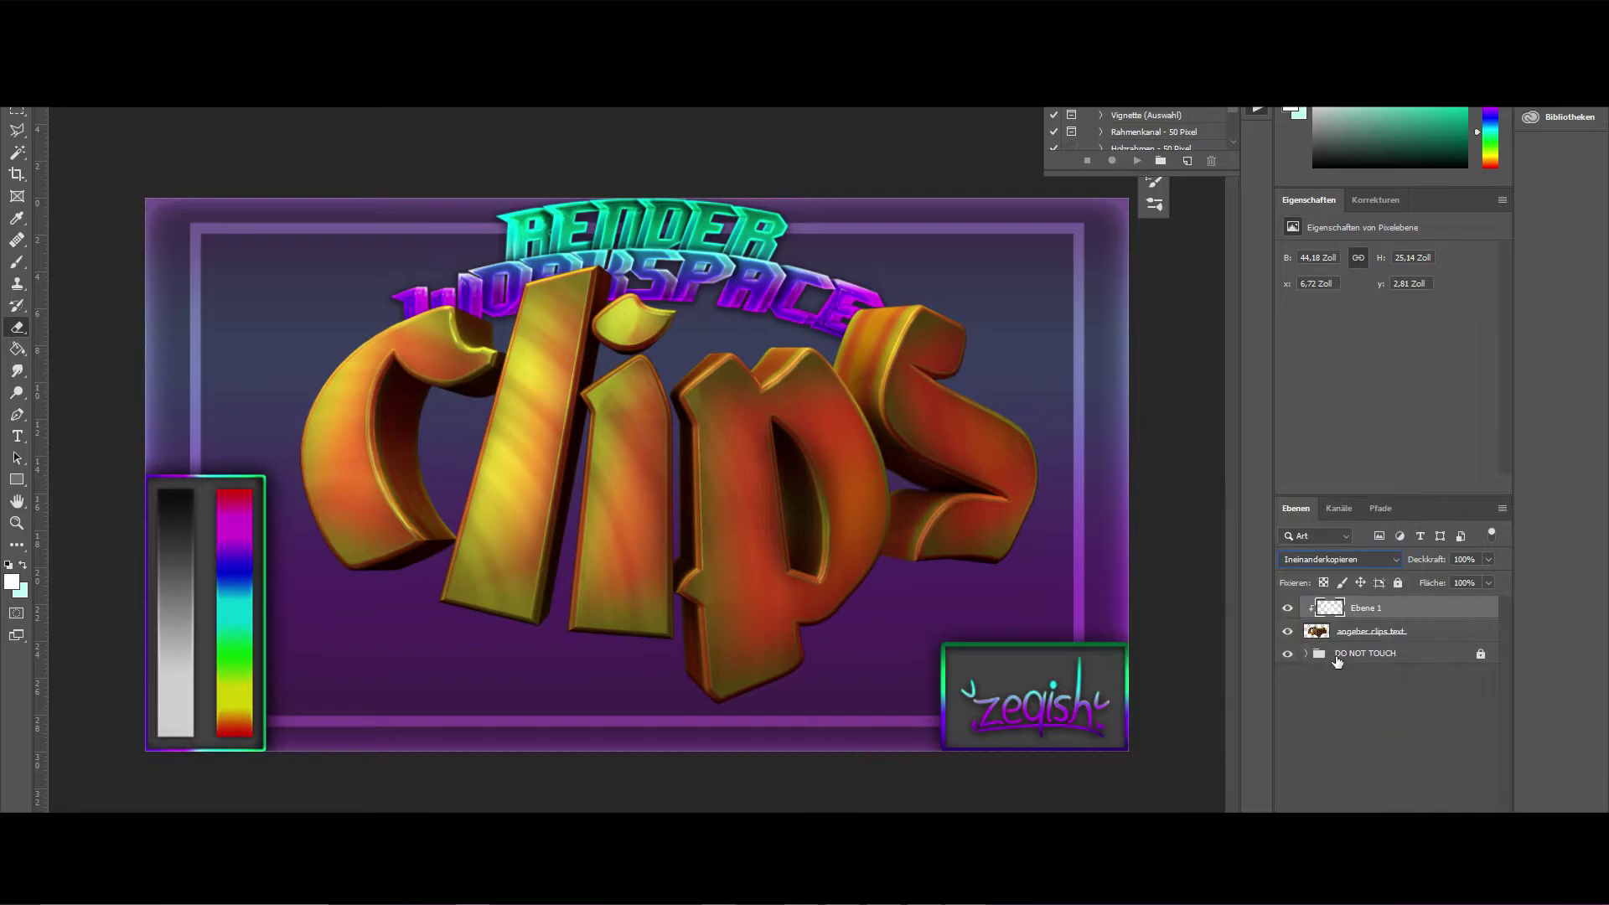
{"action": "key", "text": "ctrl+j"}
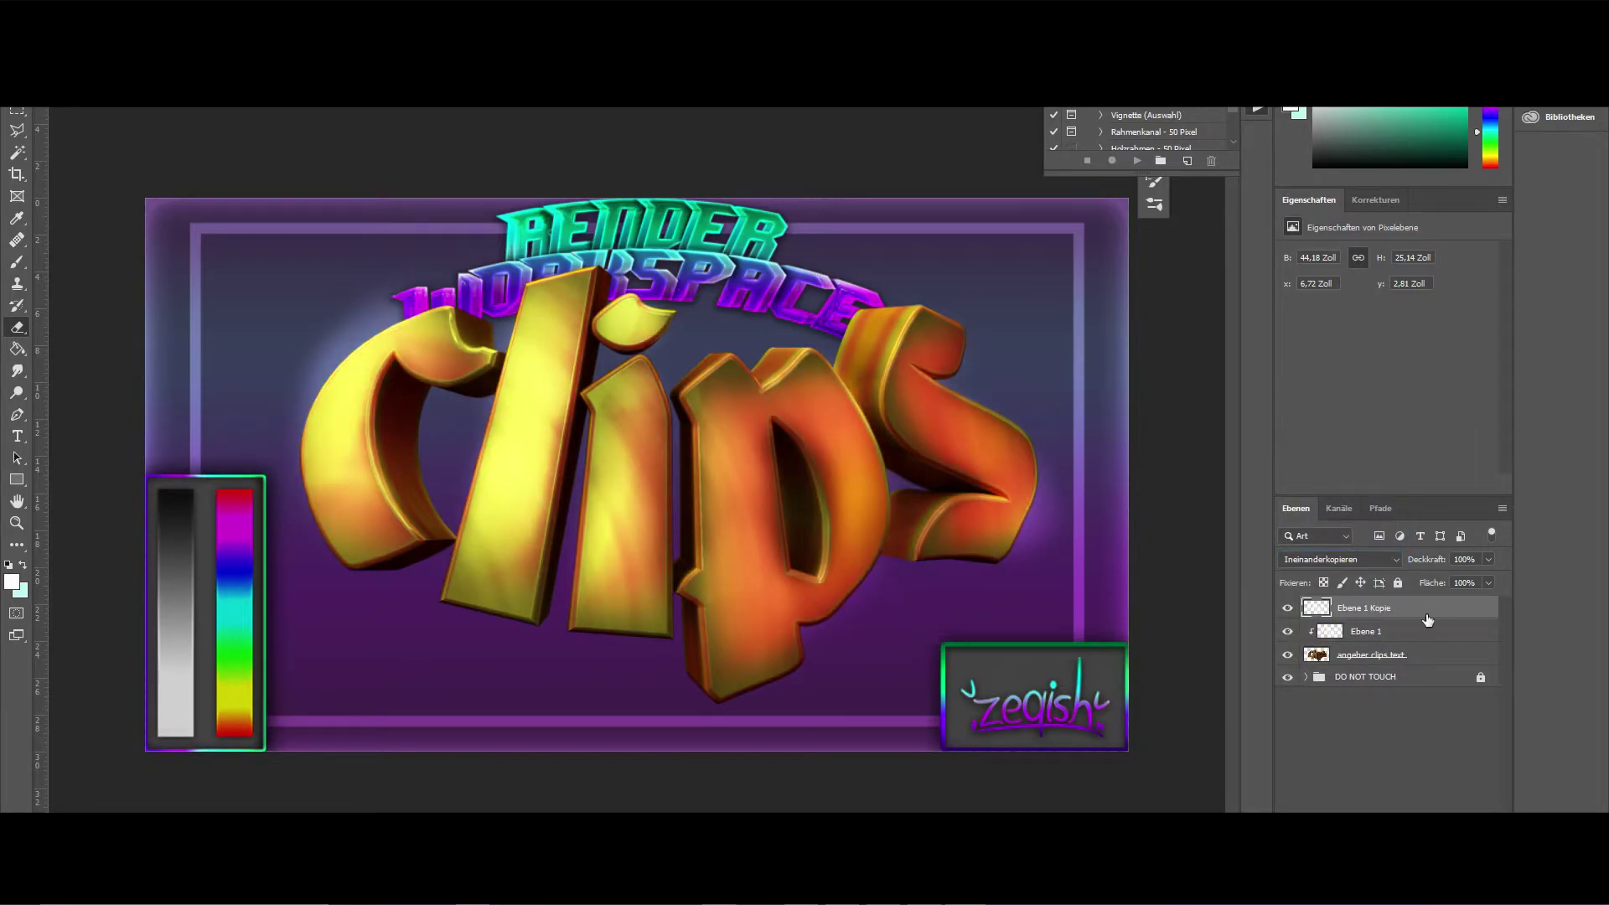
{"action": "left_click", "coordinate": [1349, 619], "text": "alt"}
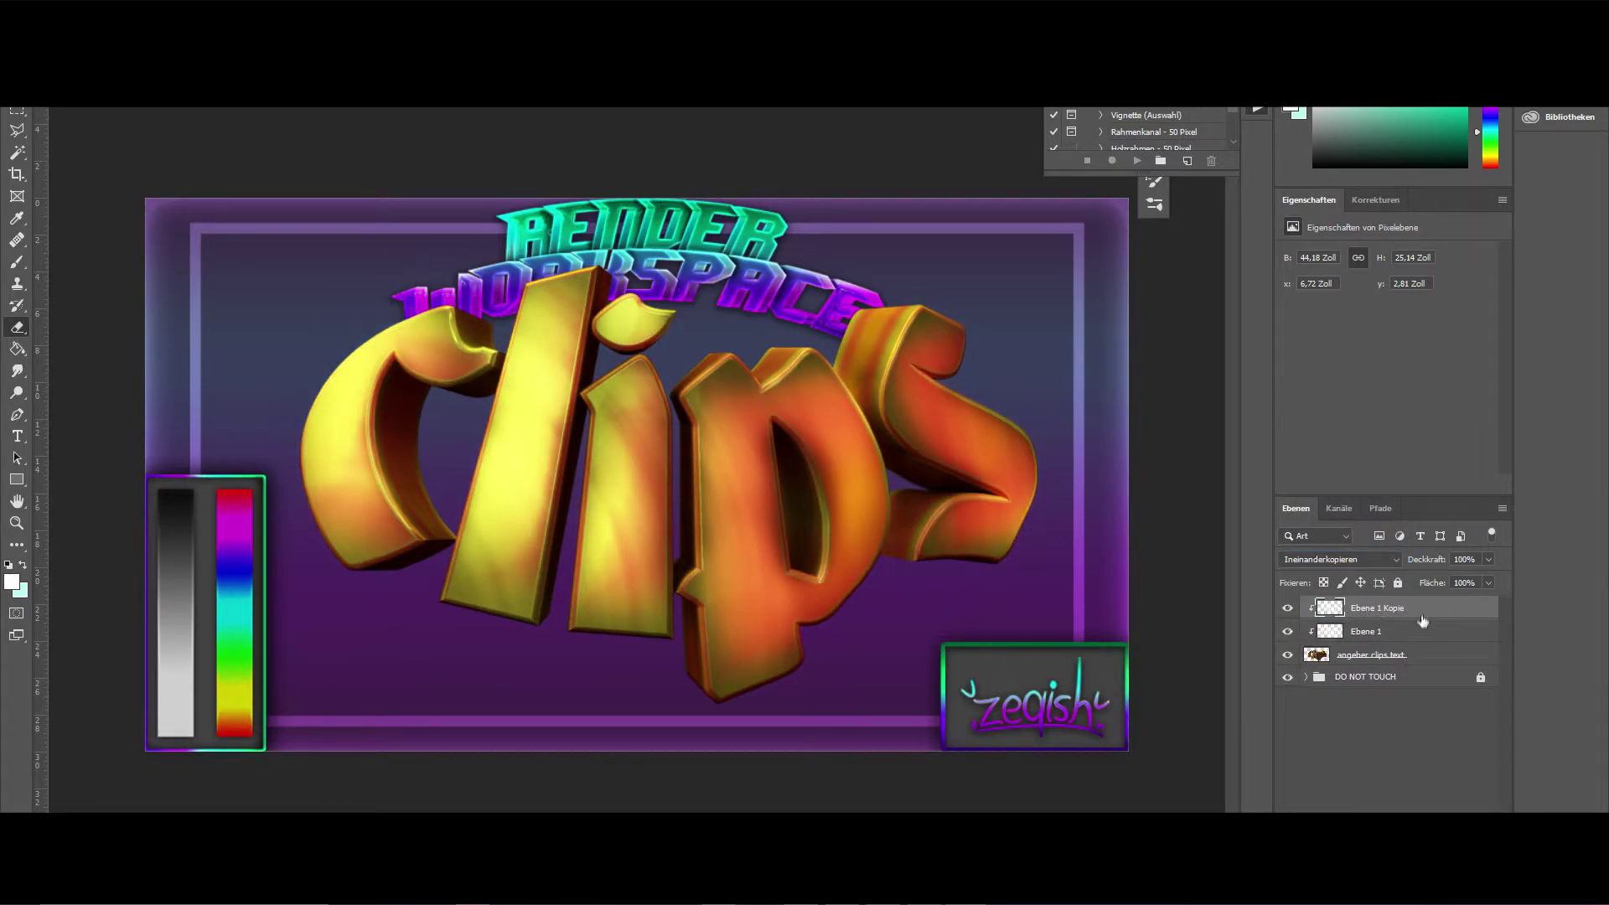
Give the text layer a white inner glow (Schein nach innen) with mode Farbig abwedeln, 40% opacity and size 101 px
{"action": "double_click", "coordinate": [1298, 616]}
{"action": "left_click", "coordinate": [989, 441]}
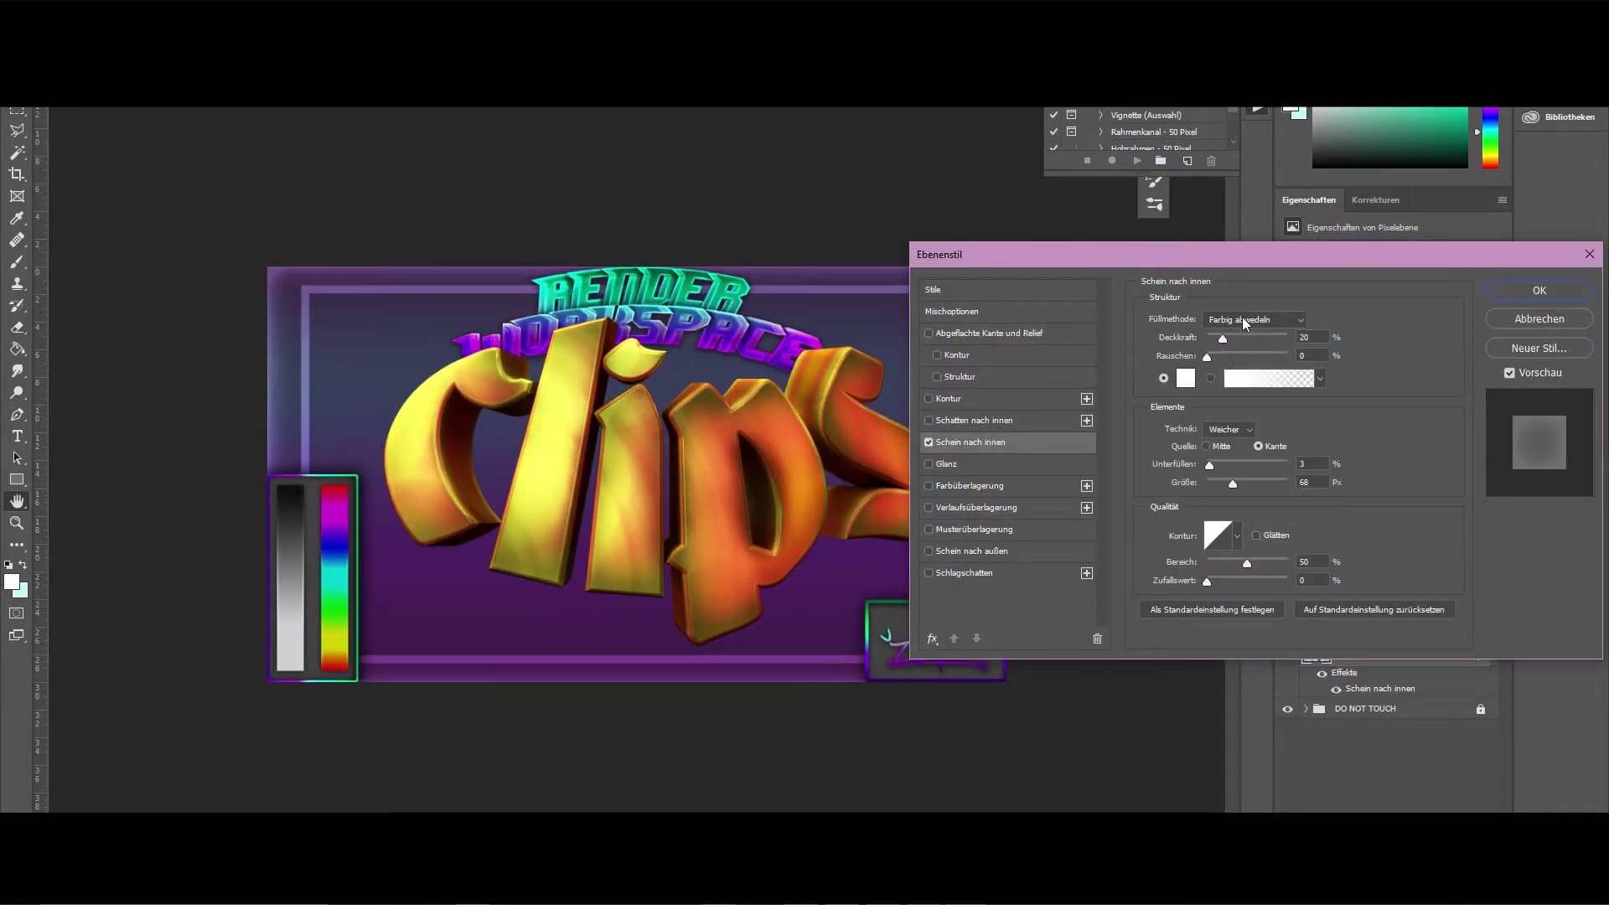
{"action": "left_click", "coordinate": [1263, 321]}
{"action": "left_click", "coordinate": [1271, 322]}
{"action": "left_click_drag", "start_coordinate": [1223, 339], "coordinate": [1249, 338]}
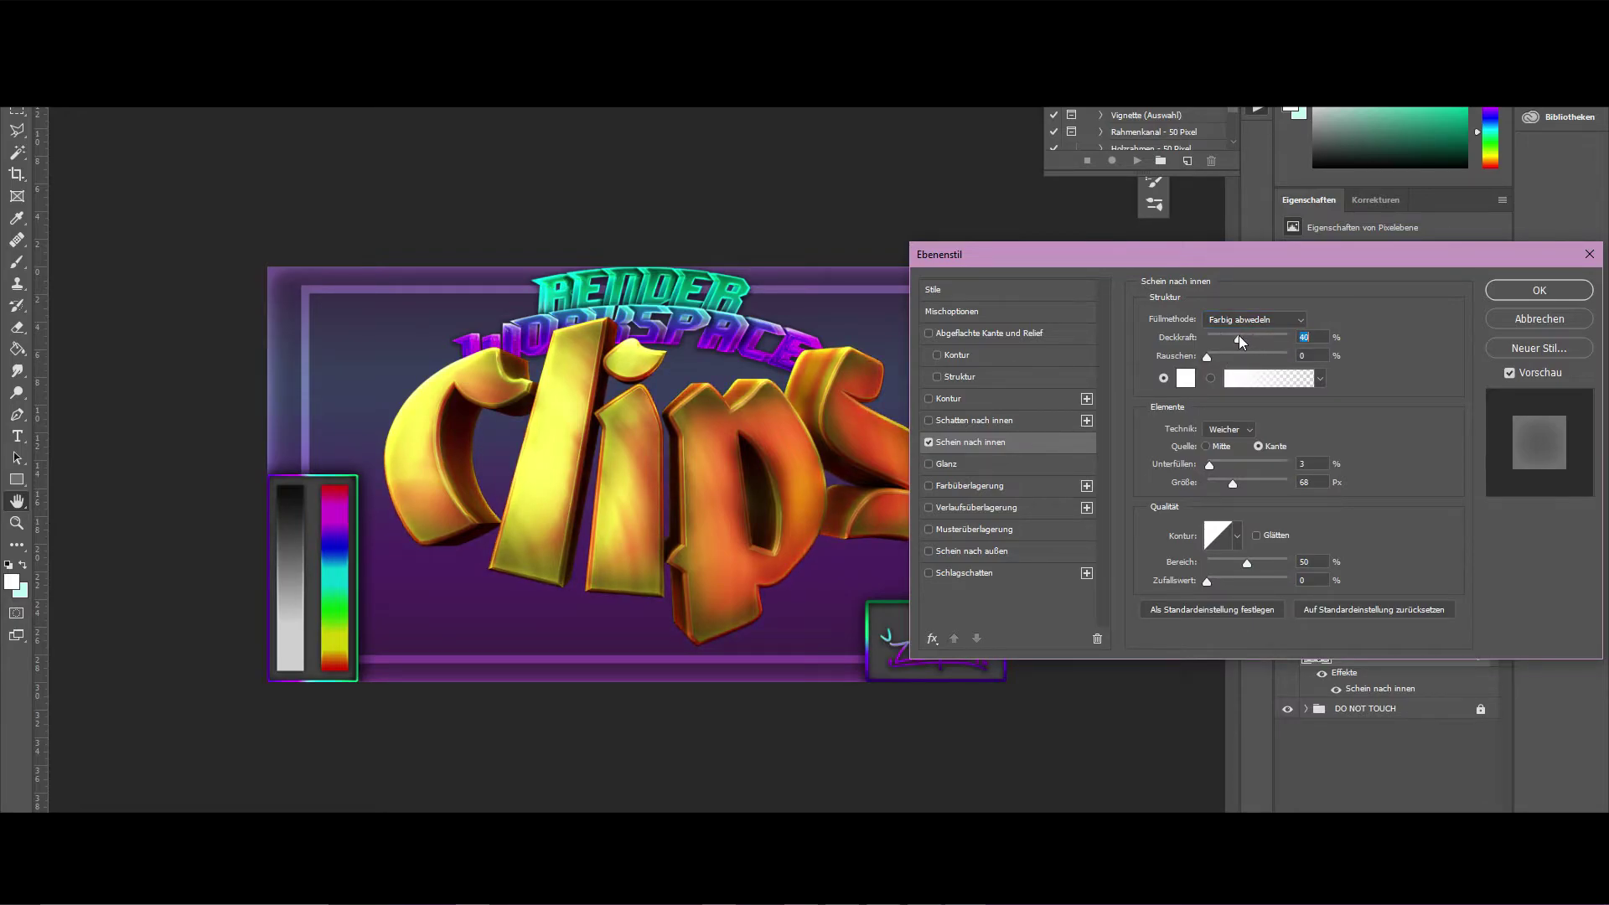
{"action": "left_click_drag", "start_coordinate": [1239, 337], "coordinate": [1234, 334]}
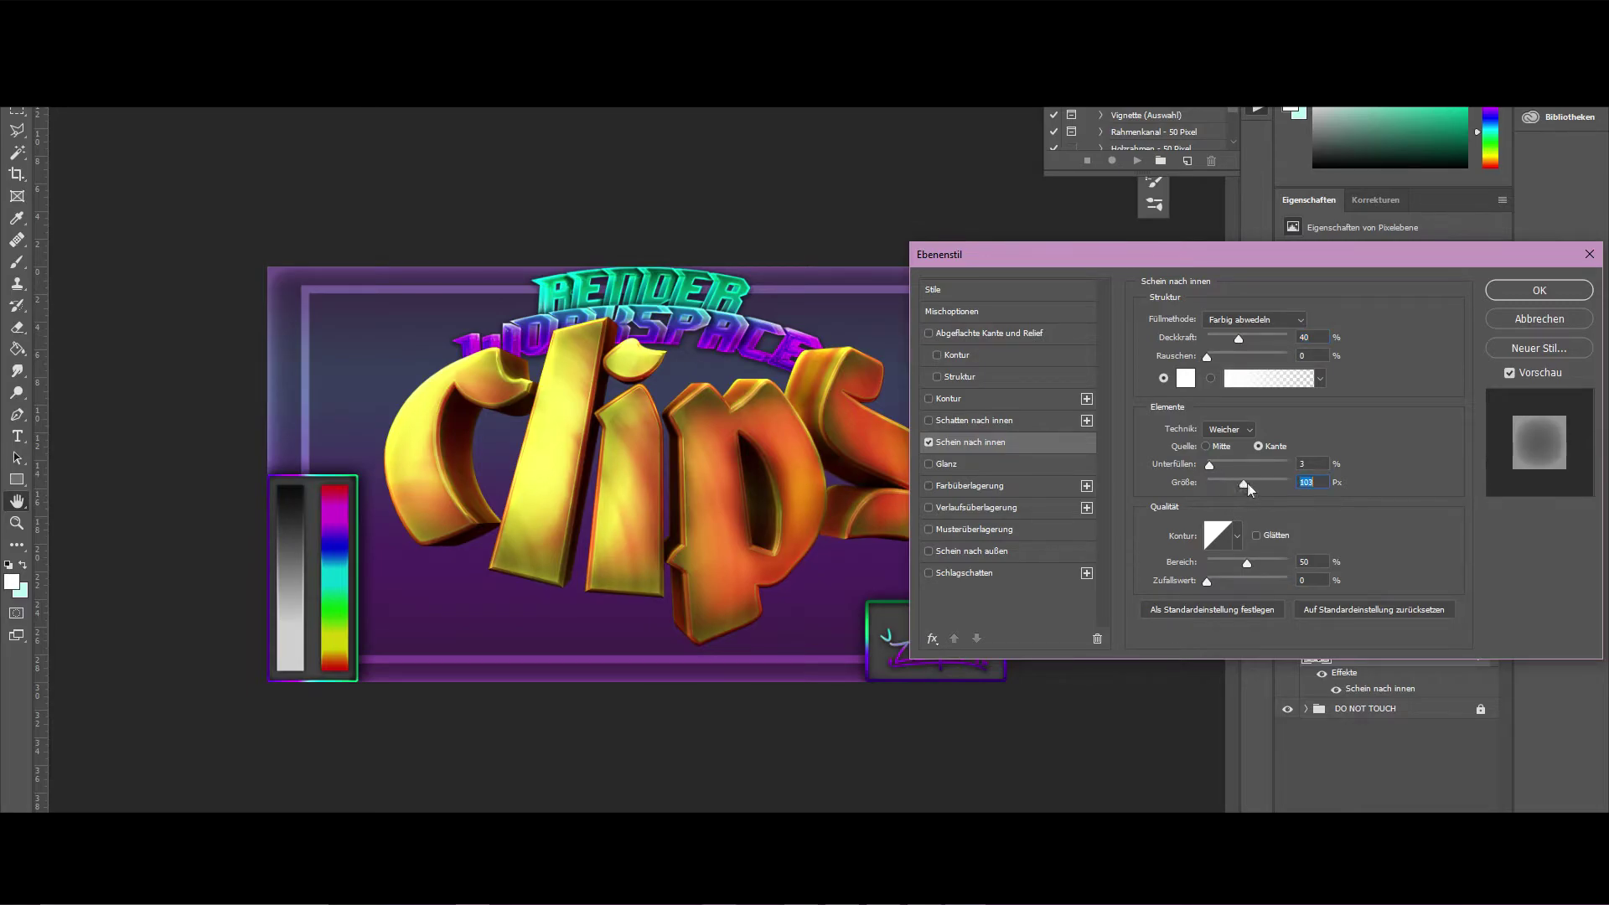
{"action": "left_click_drag", "start_coordinate": [1249, 490], "coordinate": [1242, 489]}
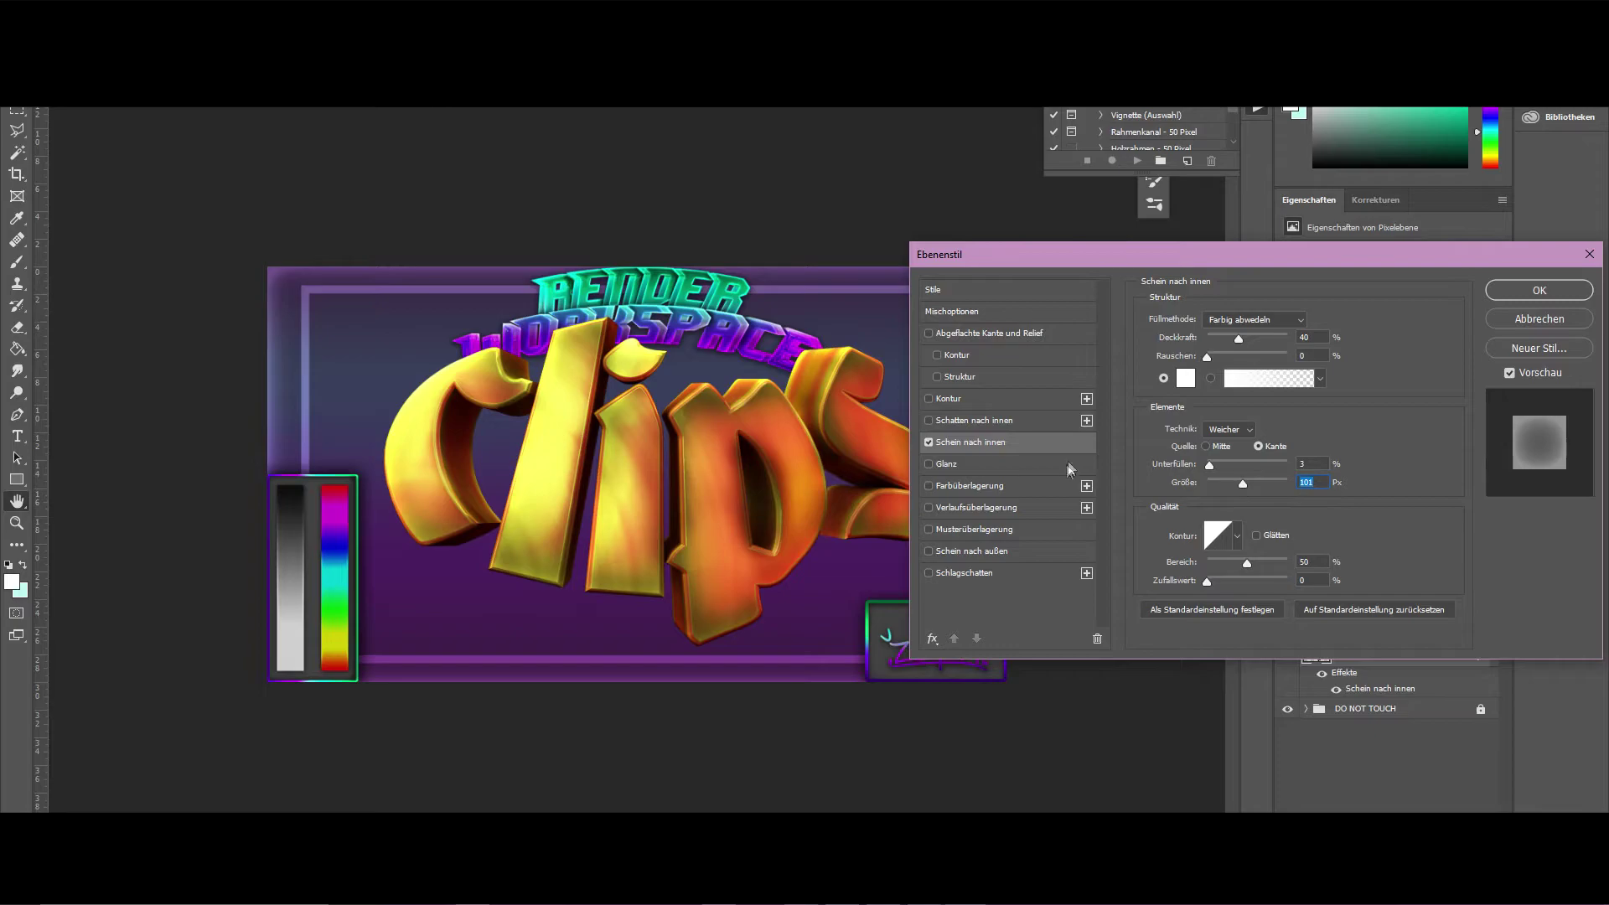
Add a red gradient overlay (Verlaufsüberlagerung) to the text layer with blend mode Ineinanderkopieren and raise its opacity
{"action": "left_click", "coordinate": [1057, 507]}
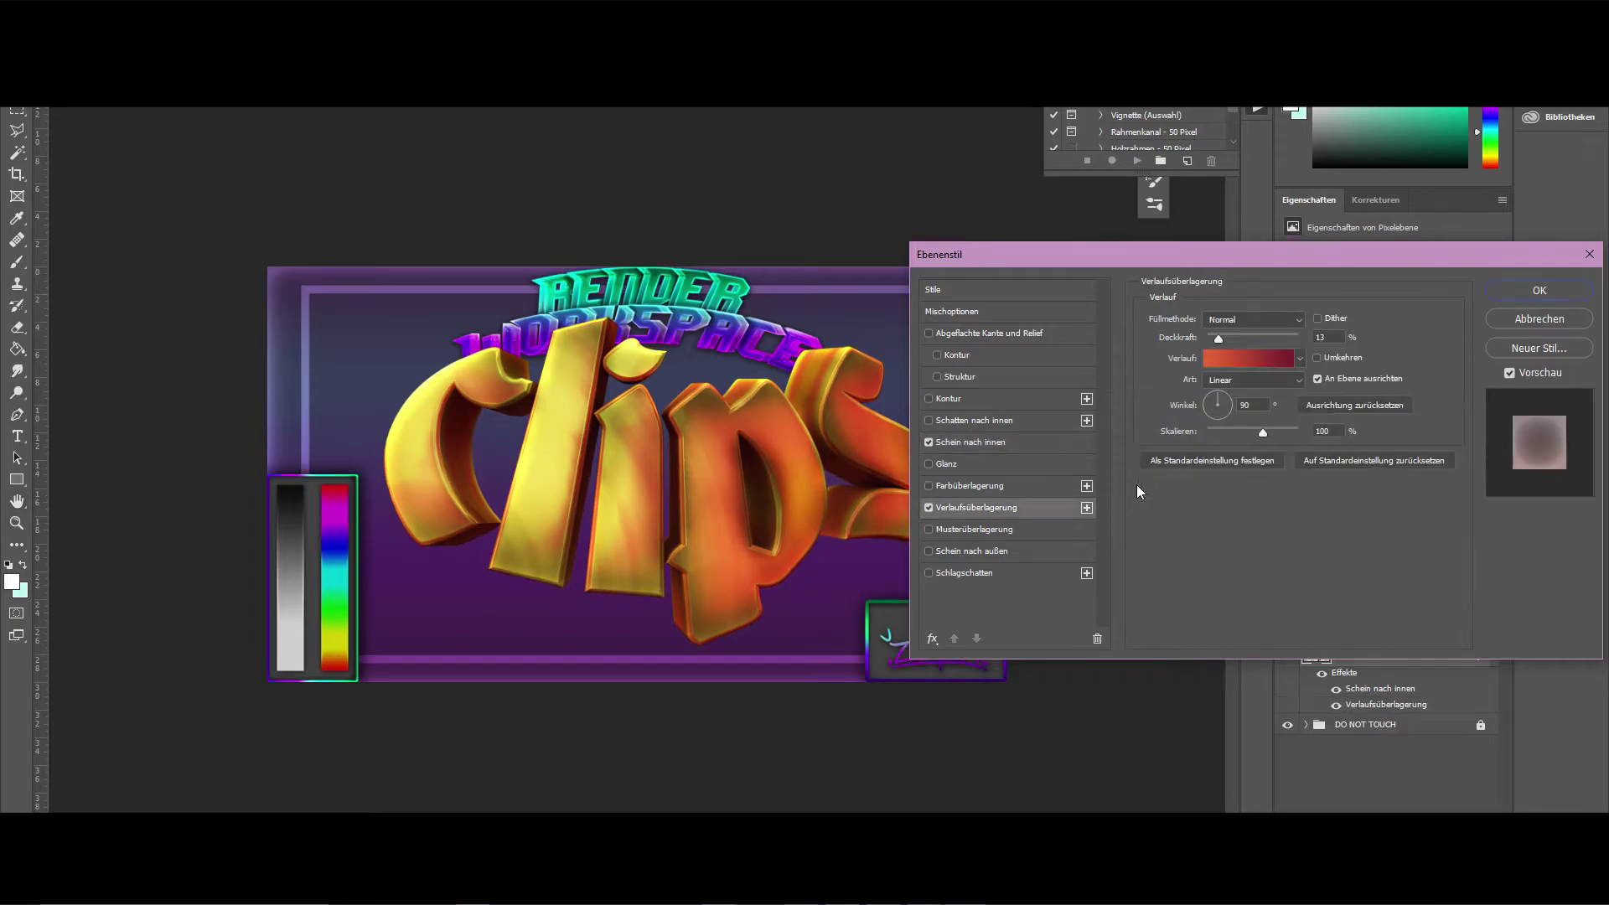
{"action": "left_click", "coordinate": [1254, 322]}
{"action": "left_click", "coordinate": [1256, 517]}
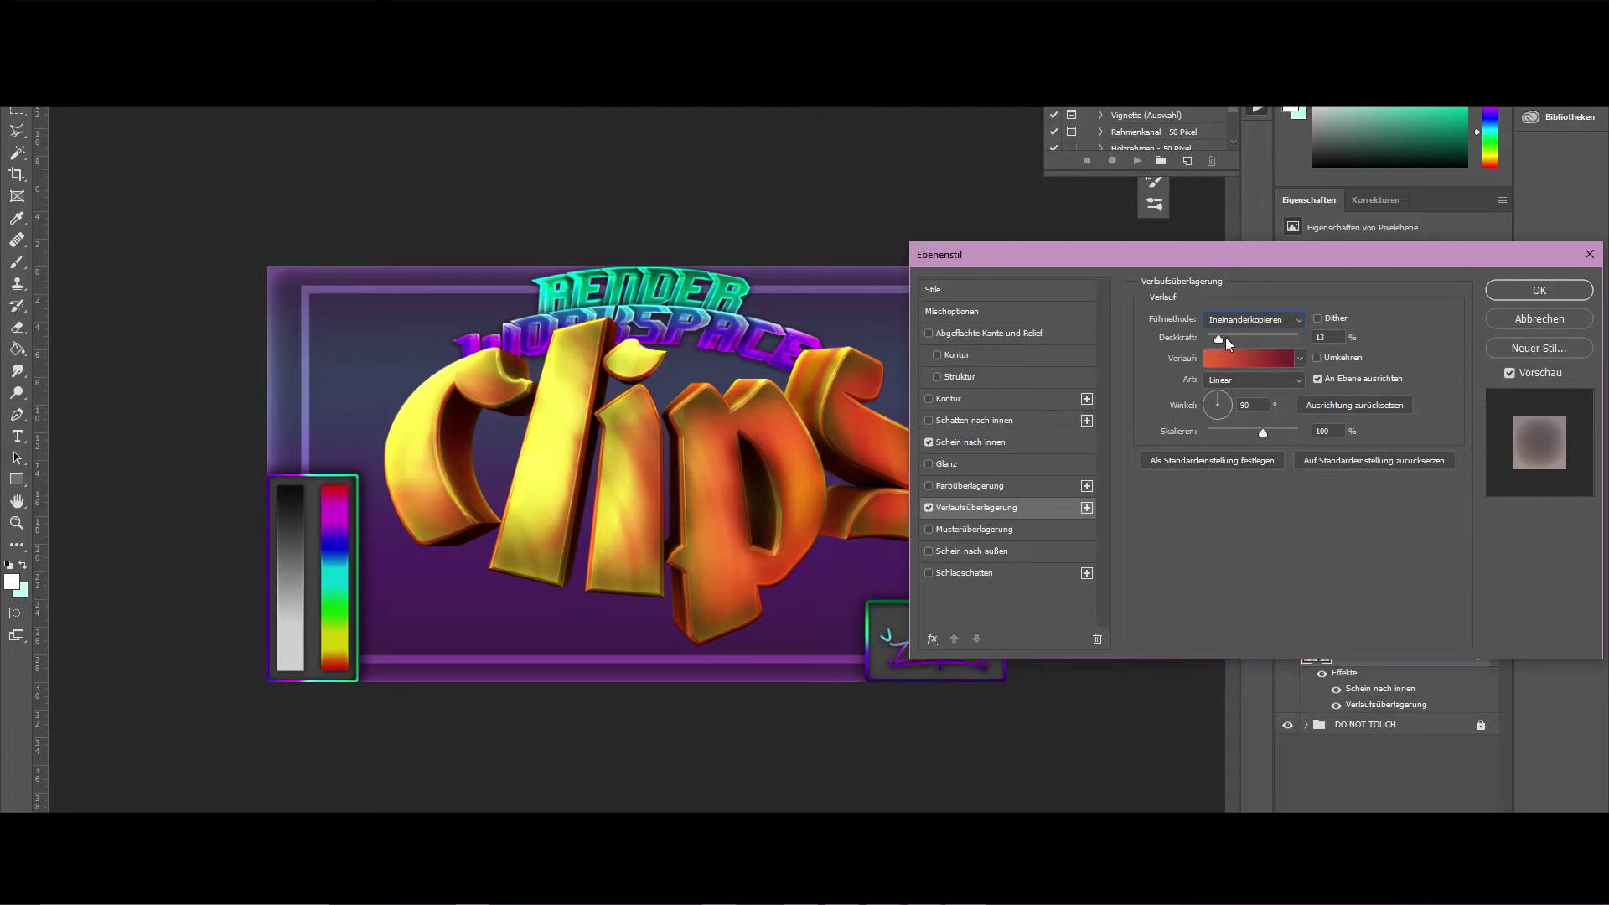
{"action": "left_click_drag", "start_coordinate": [1219, 338], "coordinate": [1244, 339]}
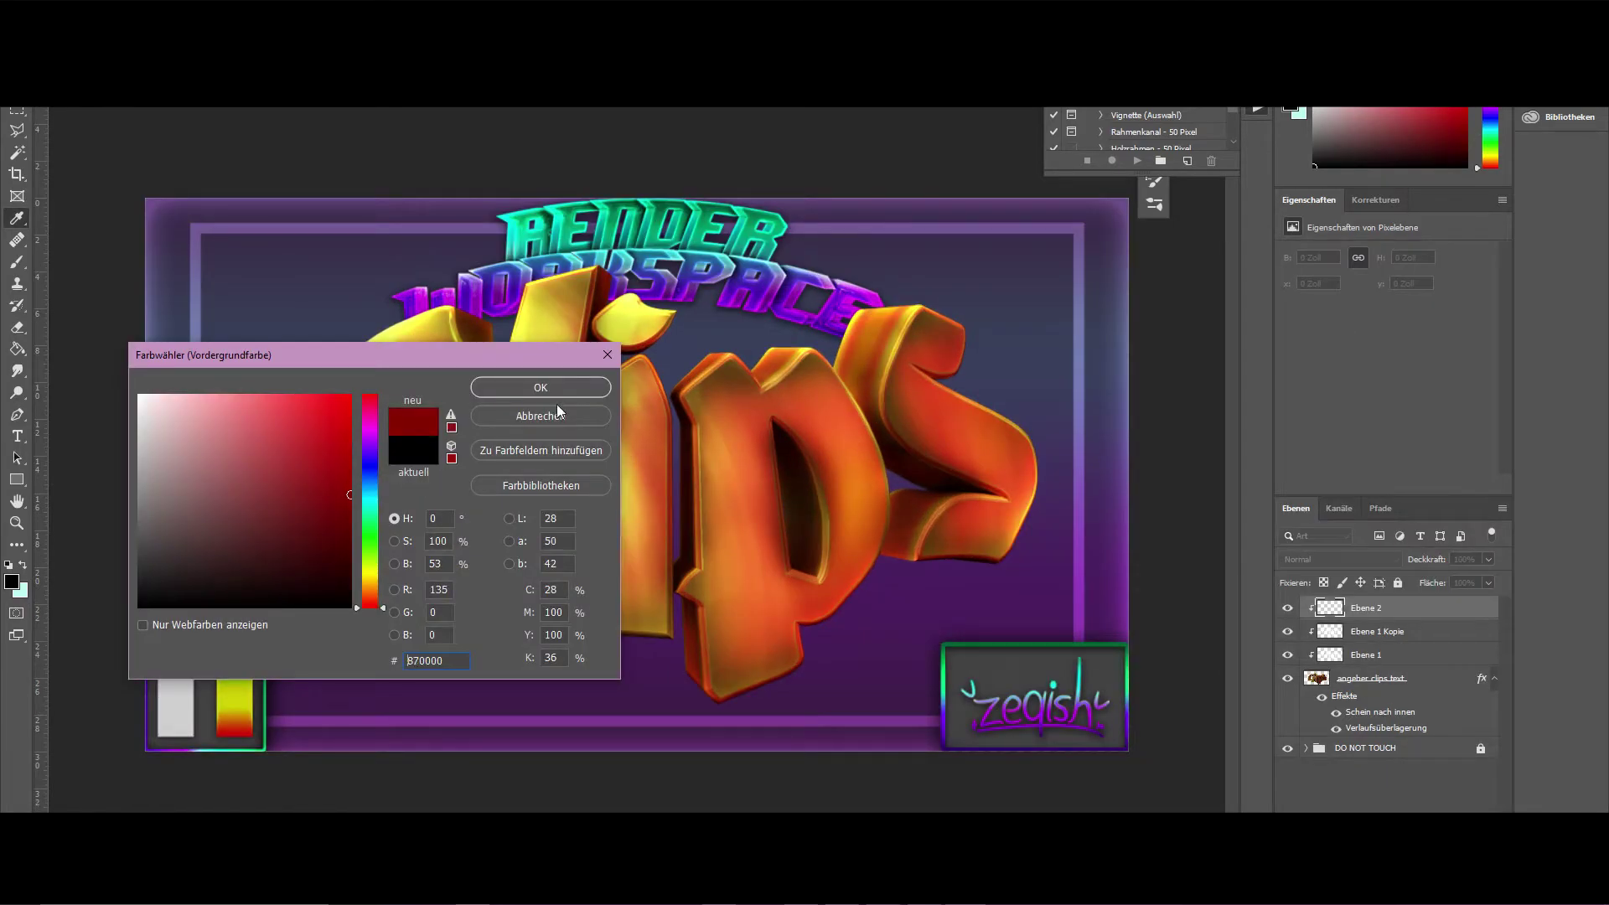
Paint dark red 870000 across the lower parts of all the letters on Ebene 2 with a large soft brush
{"action": "left_click", "coordinate": [544, 389]}
{"action": "left_click", "coordinate": [13, 261]}
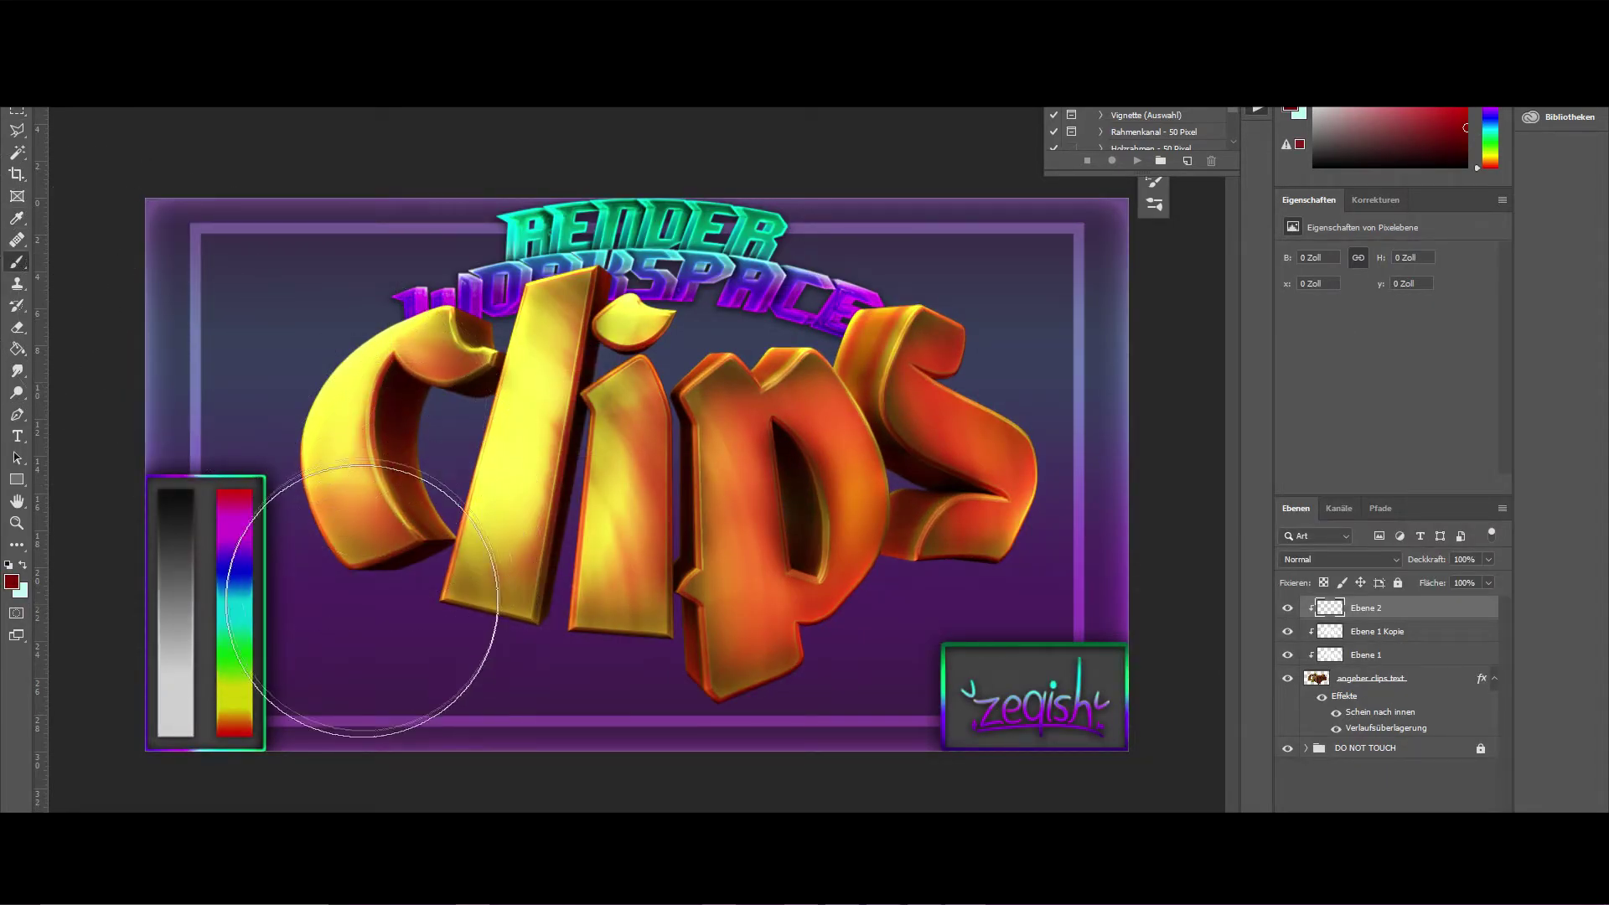
{"action": "scroll", "coordinate": [414, 545], "scroll_direction": "up", "scroll_amount": 1, "text": "alt"}
{"action": "right_click_drag", "start_coordinate": [413, 547], "coordinate": [372, 546], "text": "alt"}
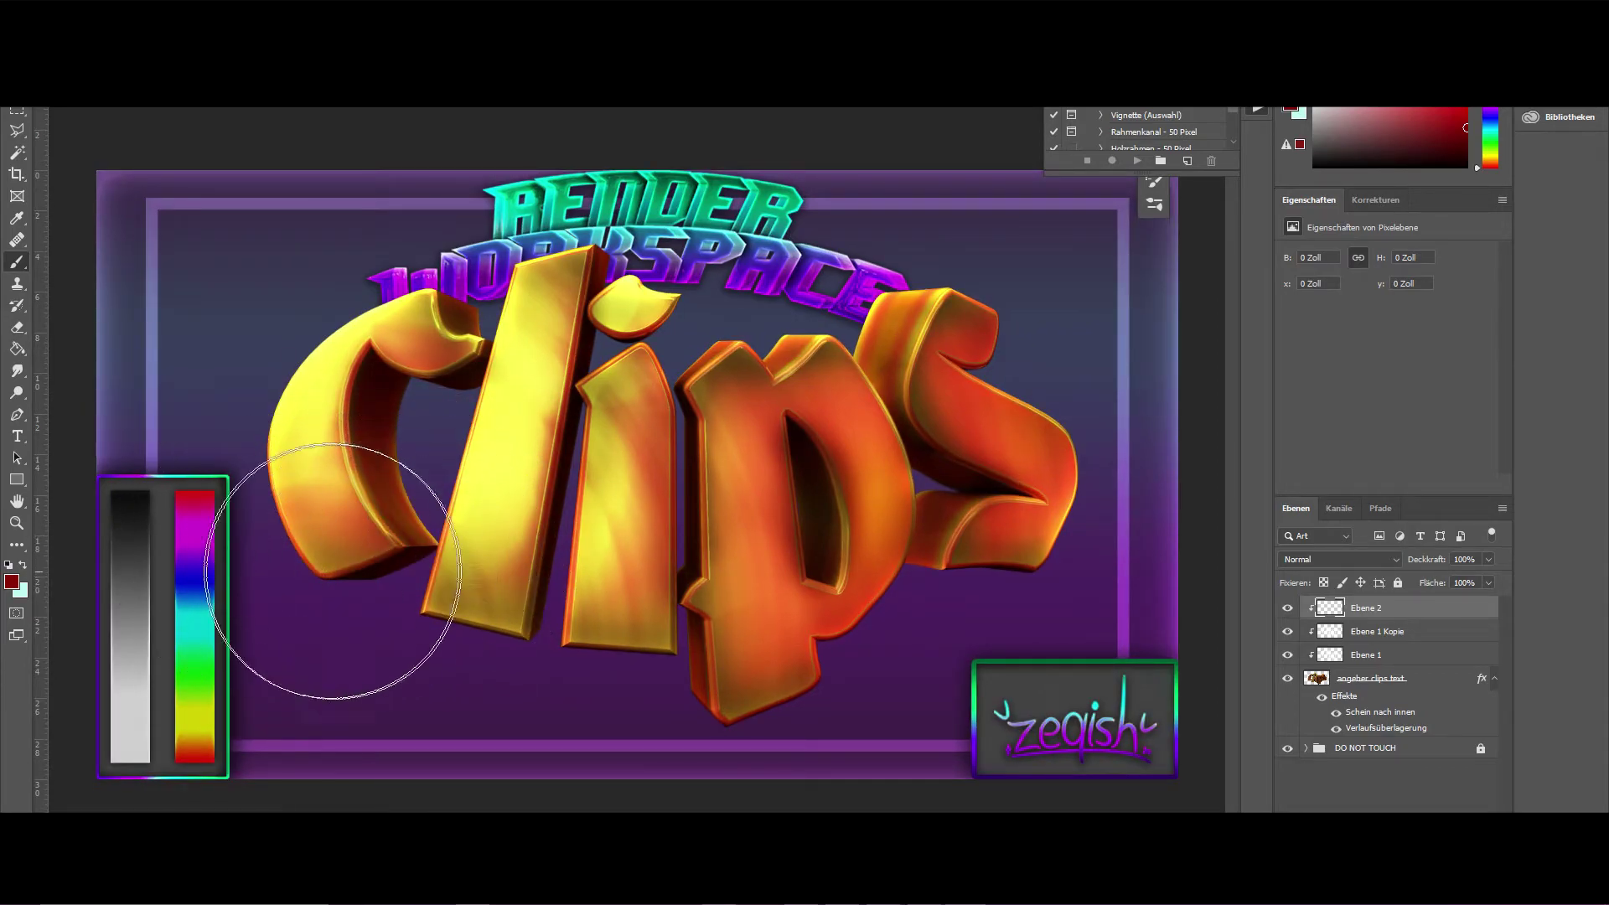
{"action": "mouse_move", "coordinate": [313, 560]}
{"action": "left_mouse_down"}
{"action": "mouse_move", "coordinate": [637, 654]}
{"action": "mouse_move", "coordinate": [844, 628]}
{"action": "mouse_move", "coordinate": [1098, 474]}
{"action": "mouse_move", "coordinate": [747, 653]}
{"action": "mouse_move", "coordinate": [605, 670]}
{"action": "left_mouse_up"}
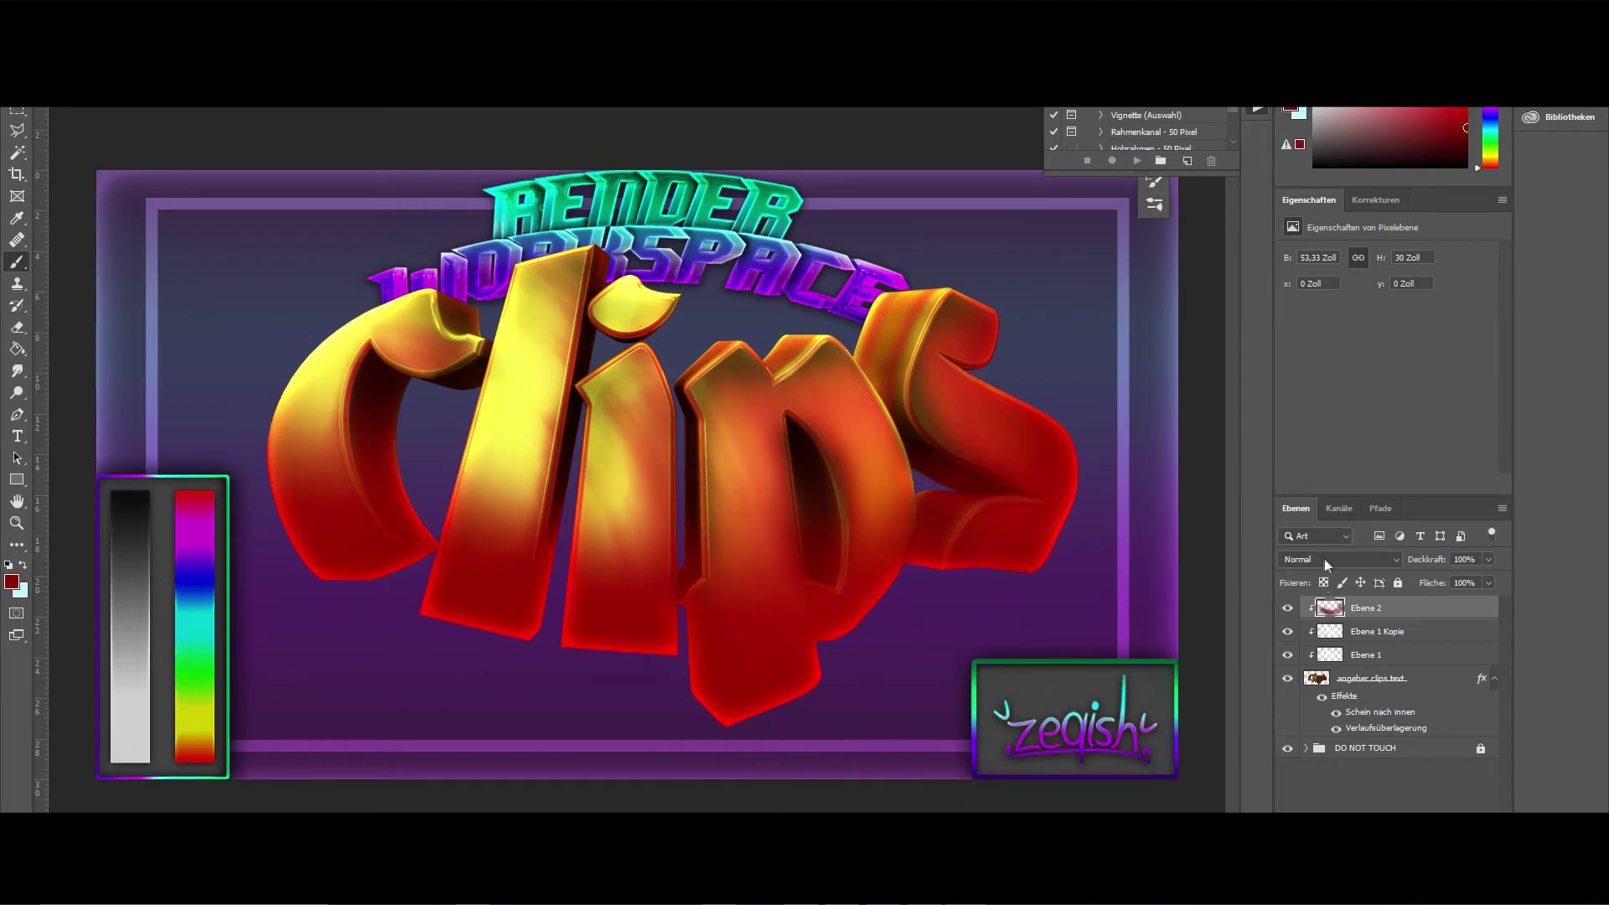
Set the red Ebene 2 to blend mode Ineinanderkopieren with 64% opacity
{"action": "left_click", "coordinate": [1326, 562]}
{"action": "left_click", "coordinate": [1326, 658]}
{"action": "left_click", "coordinate": [1488, 559]}
{"action": "left_click_drag", "start_coordinate": [1493, 577], "coordinate": [1457, 578]}
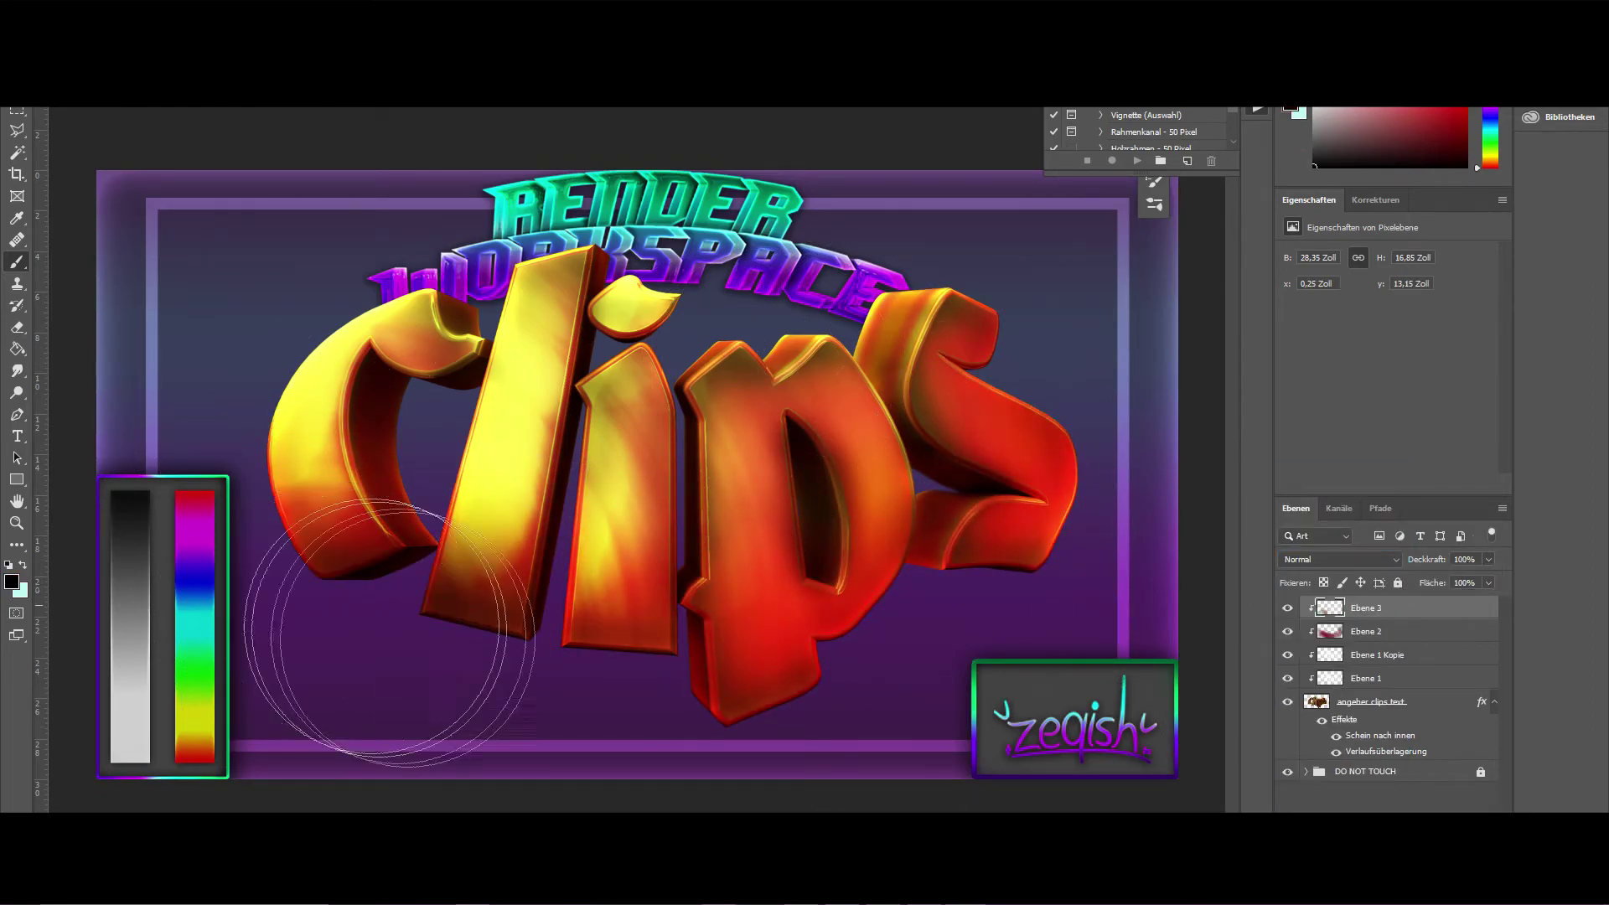
Paint black along the bottoms of the letters on Ebene 3, set it to Ineinanderkopieren and reduce its opacity
{"action": "mouse_move", "coordinate": [388, 633]}
{"action": "left_mouse_down"}
{"action": "mouse_move", "coordinate": [674, 725]}
{"action": "mouse_move", "coordinate": [634, 757]}
{"action": "mouse_move", "coordinate": [715, 687]}
{"action": "mouse_move", "coordinate": [1005, 654]}
{"action": "mouse_move", "coordinate": [951, 654]}
{"action": "left_mouse_up"}
{"action": "left_click", "coordinate": [1339, 559]}
{"action": "left_click", "coordinate": [1315, 655]}
{"action": "left_click", "coordinate": [1489, 559]}
{"action": "left_click_drag", "start_coordinate": [1492, 578], "coordinate": [1456, 579]}
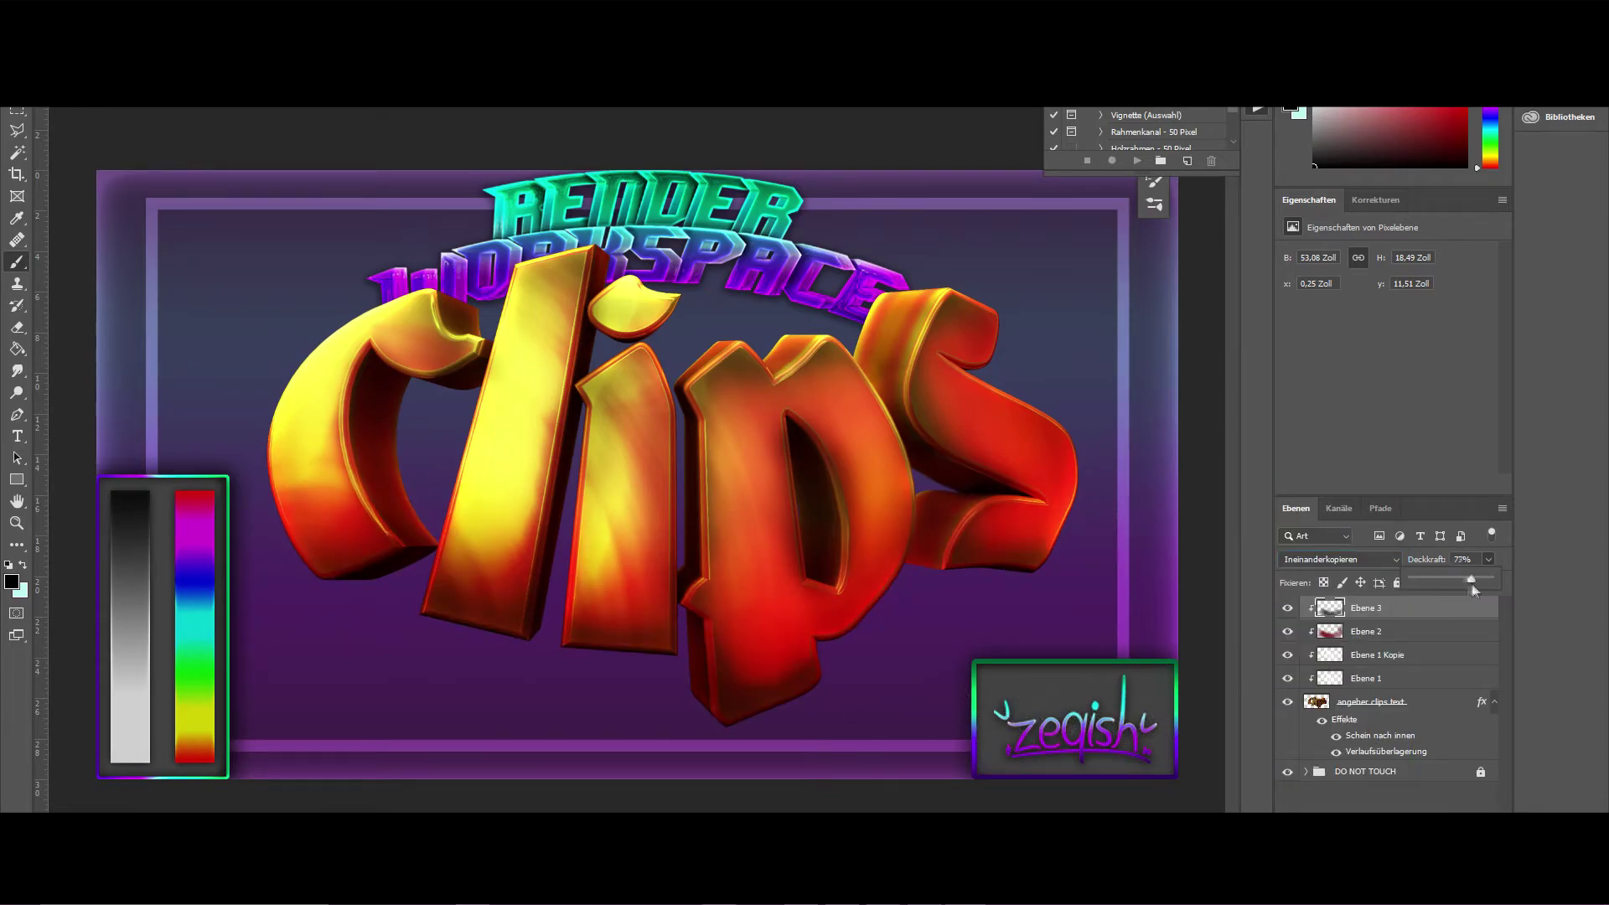
Paint orange-yellow ffbc2b over the upper parts of the letters on a new clipped layer, Ebene 4, set to Ineinanderkopieren
{"action": "key", "text": "ctrl+minus"}
{"action": "key", "text": "ctrl+shift+alt+n"}
{"action": "left_click", "coordinate": [12, 580]}
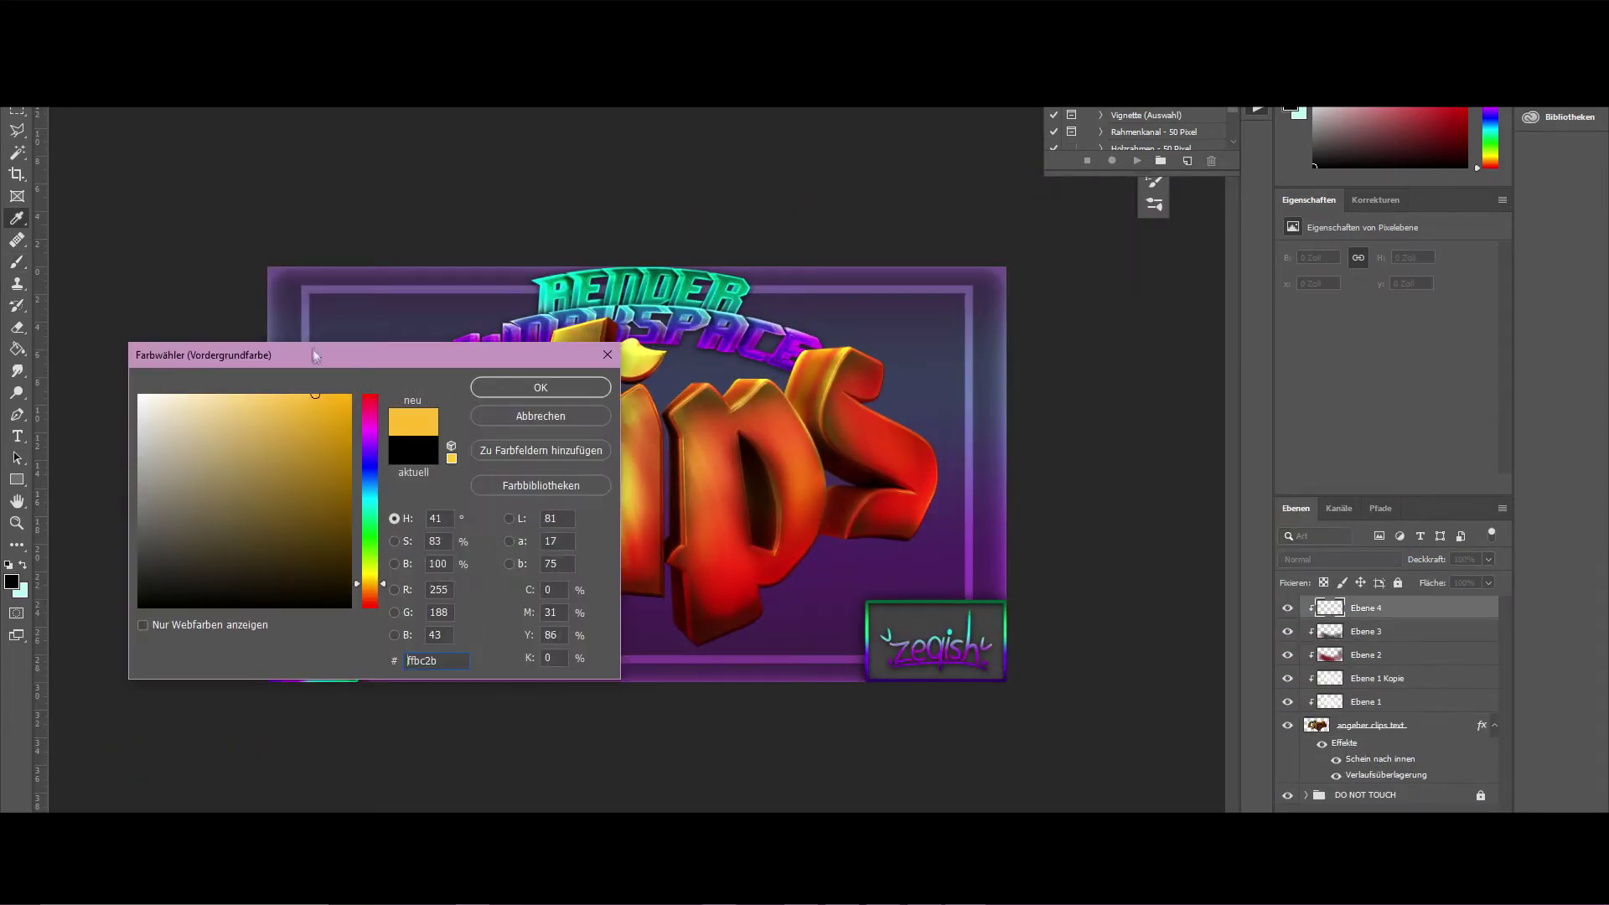
{"action": "left_click", "coordinate": [524, 384]}
{"action": "left_click", "coordinate": [1339, 559]}
{"action": "left_click", "coordinate": [1315, 655]}
{"action": "left_click_drag", "start_coordinate": [628, 469], "coordinate": [847, 394]}
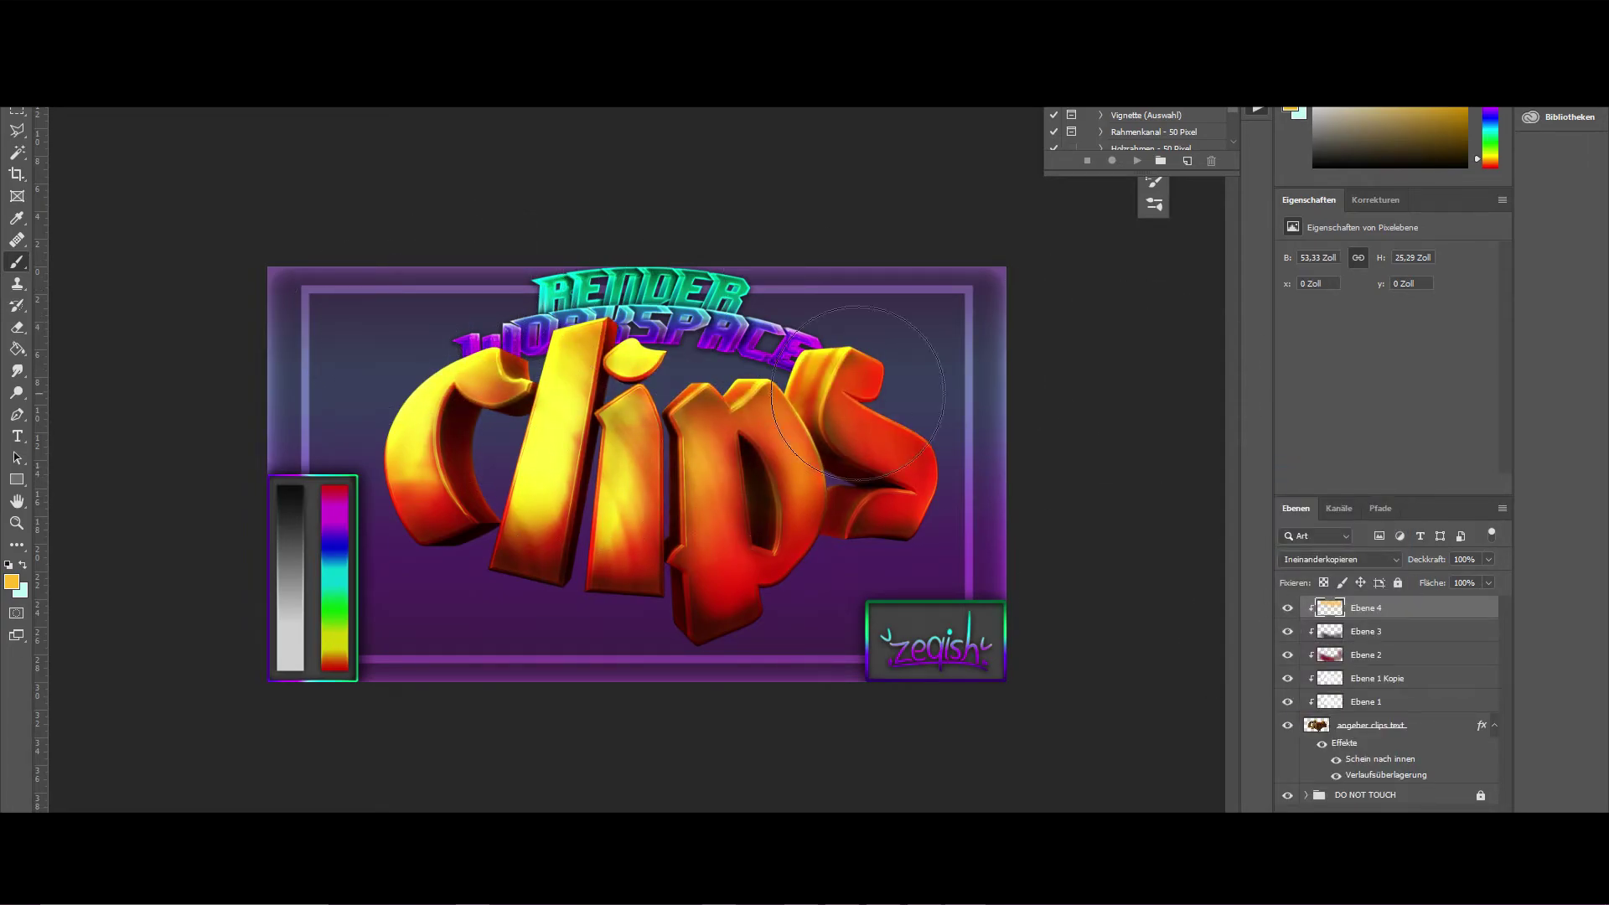
{"action": "left_click", "coordinate": [1287, 607]}
{"action": "left_click", "coordinate": [1287, 607]}
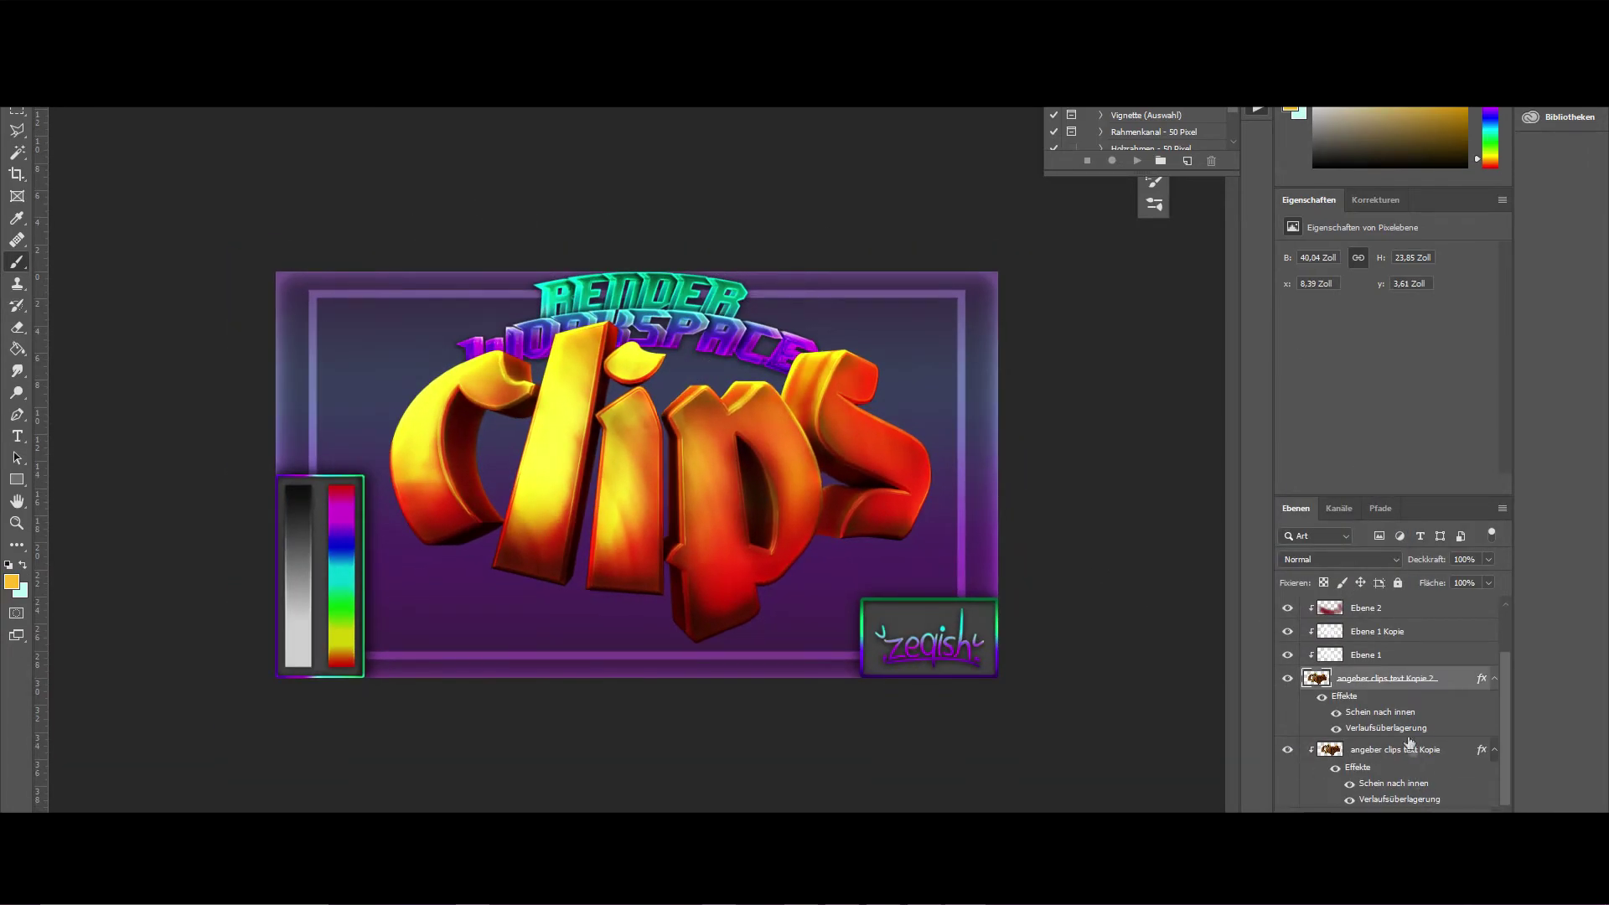
Hide the layer effects of both clipped text copies and apply the Filter Gallery's Chrom effect to angeber clips text Kopie 2
{"action": "left_click_drag", "start_coordinate": [1414, 732], "coordinate": [1338, 775]}
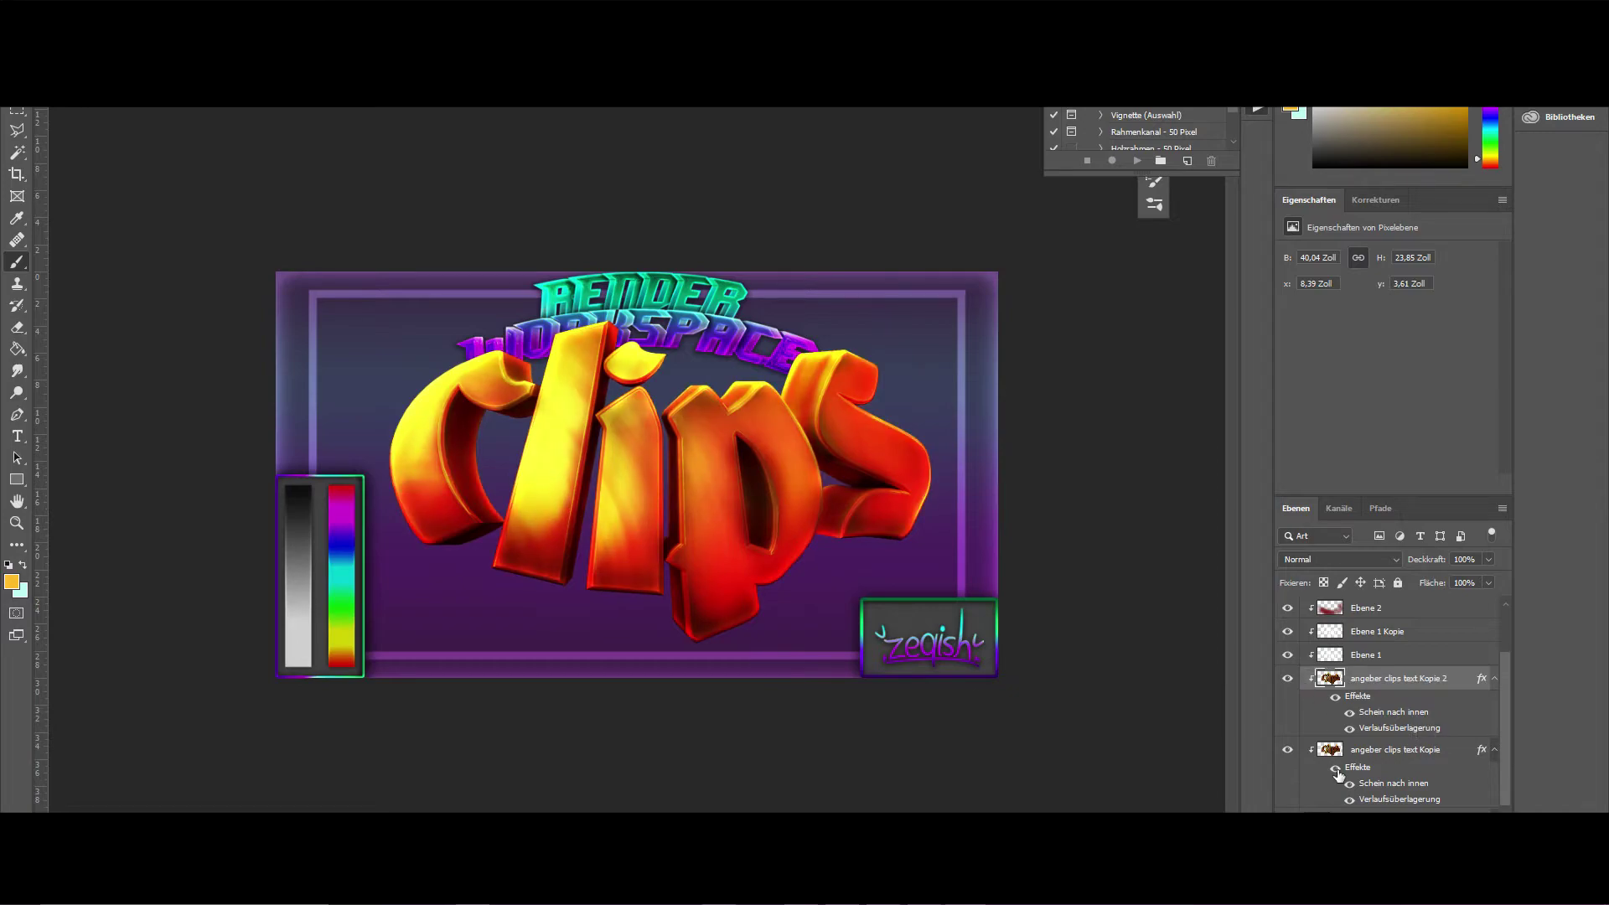
{"action": "left_click", "coordinate": [1334, 699]}
{"action": "scroll", "coordinate": [742, 155], "scroll_direction": "up", "scroll_amount": 4, "text": "alt"}
{"action": "left_click", "coordinate": [299, 10]}
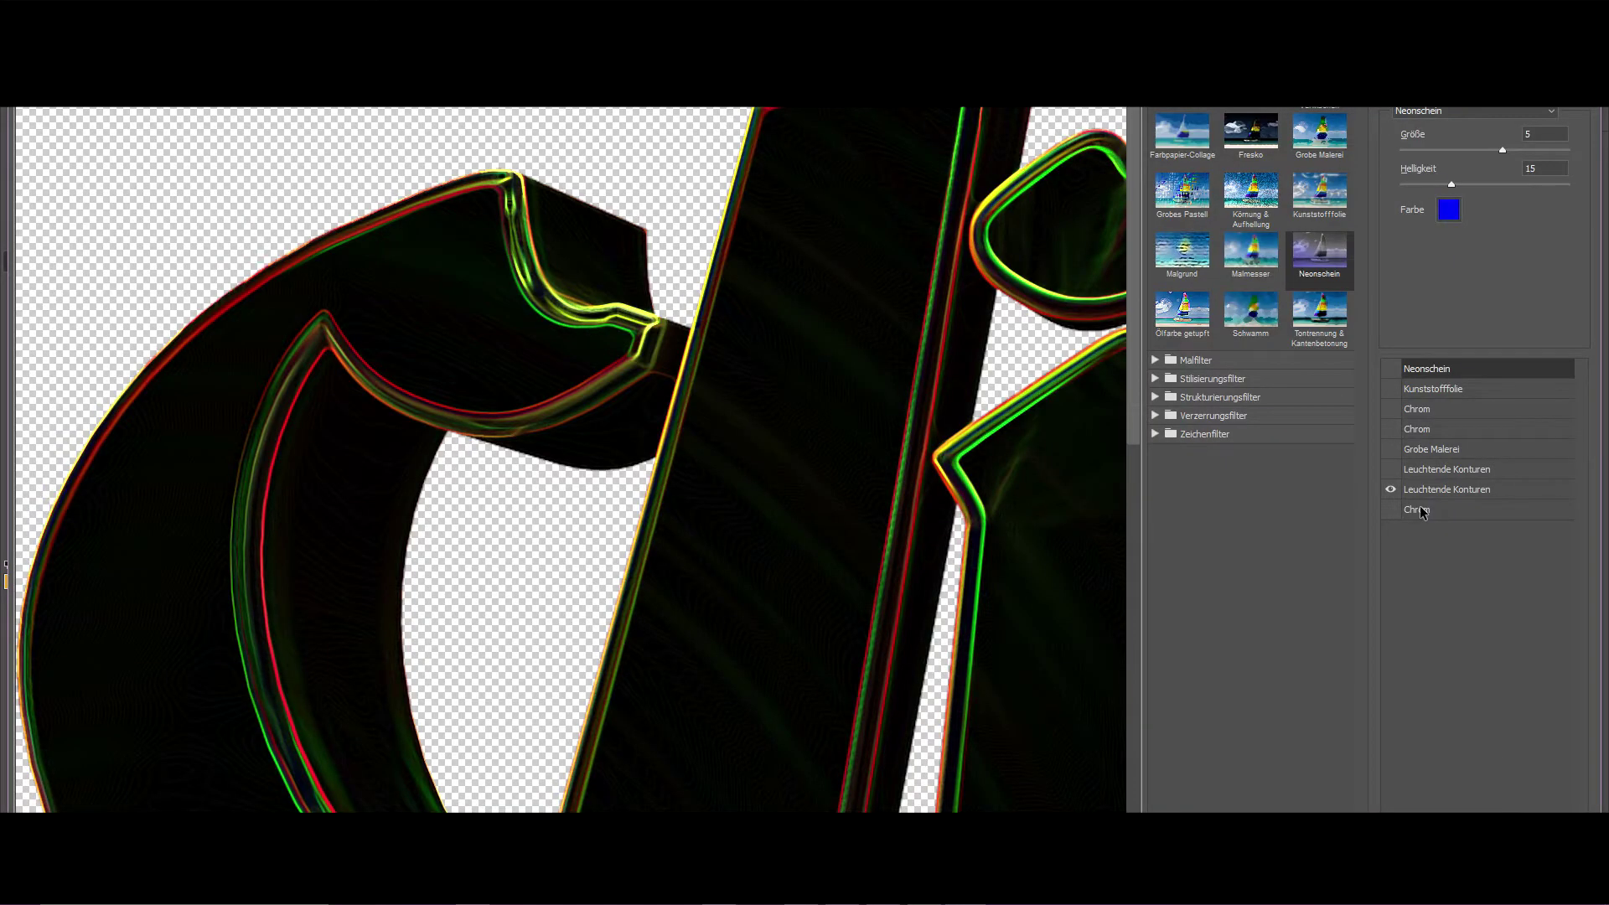
{"action": "left_click", "coordinate": [1391, 489]}
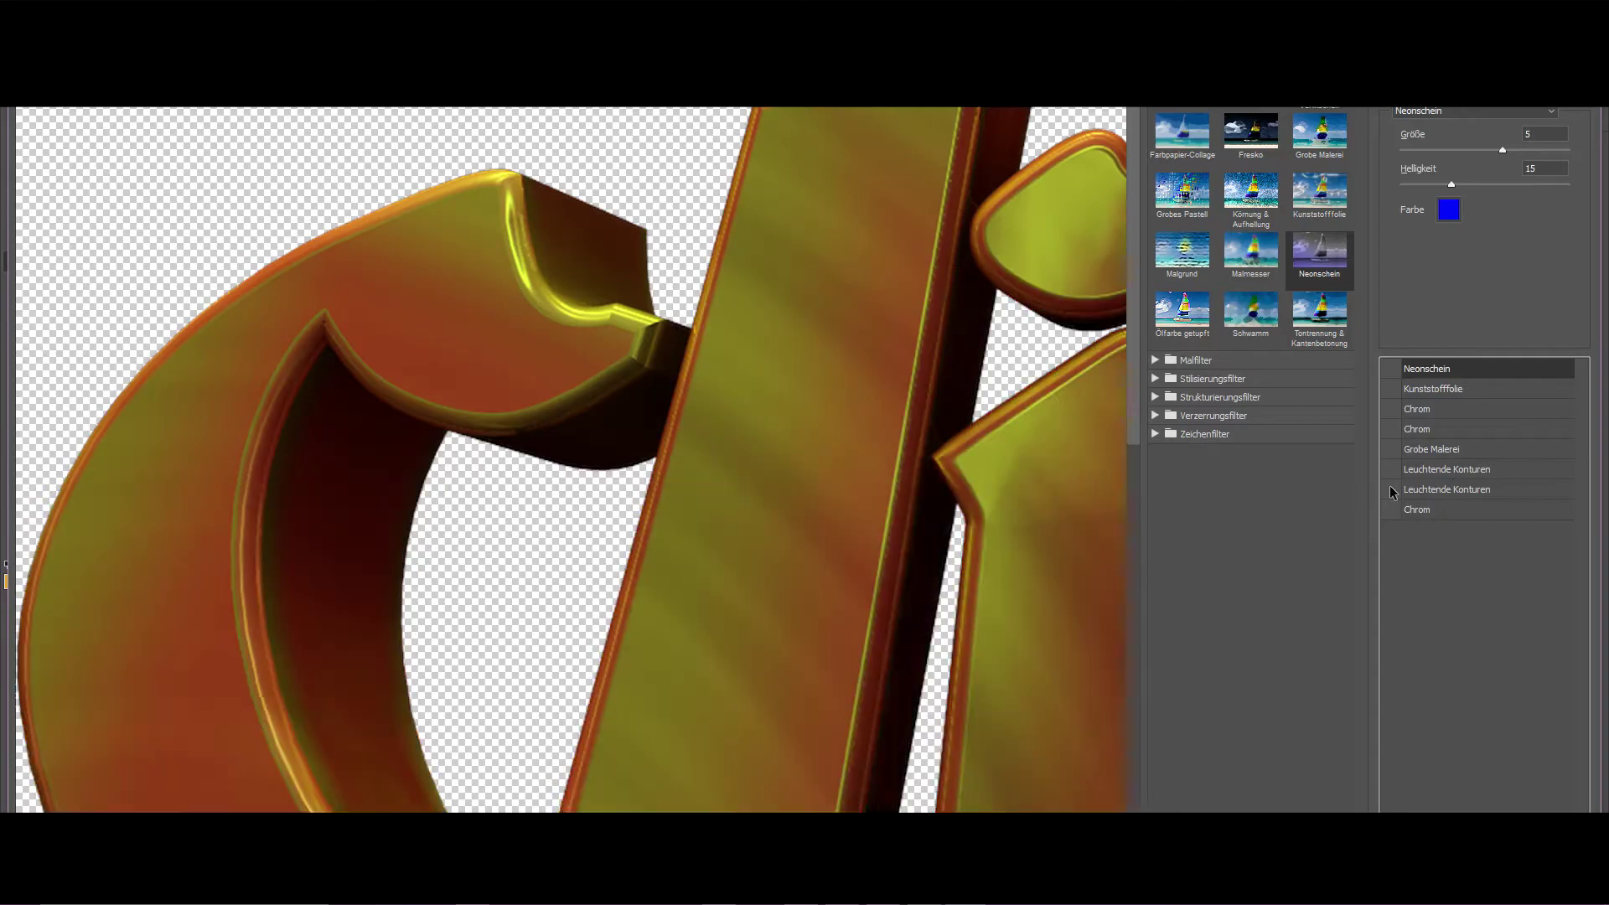
{"action": "left_click", "coordinate": [1396, 411]}
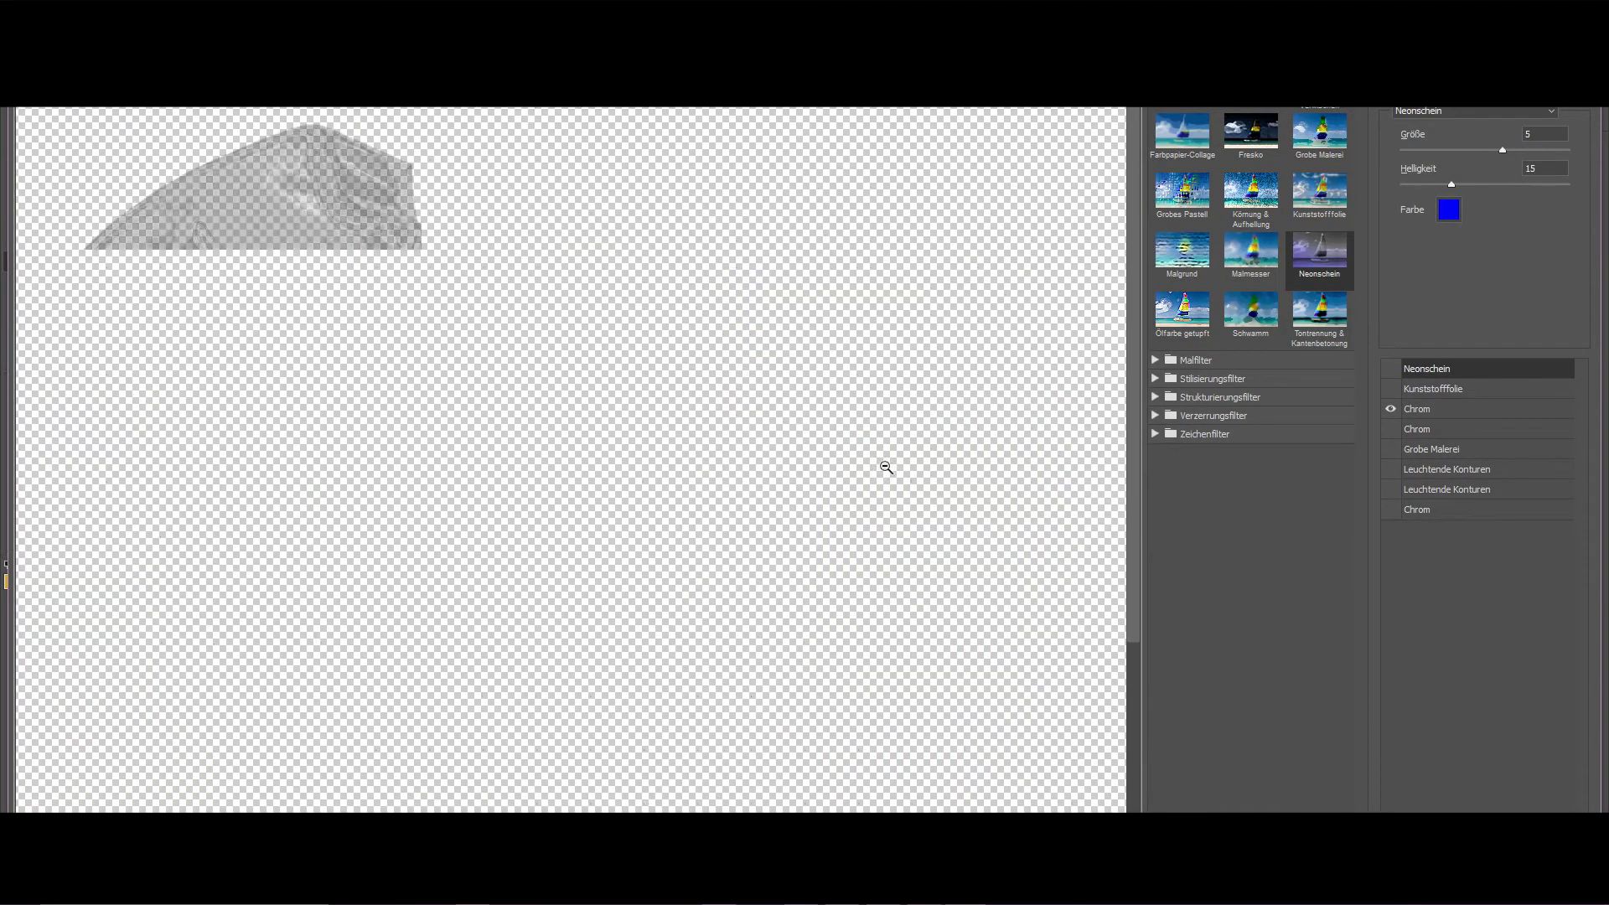
{"action": "key", "text": "ctrl+0"}
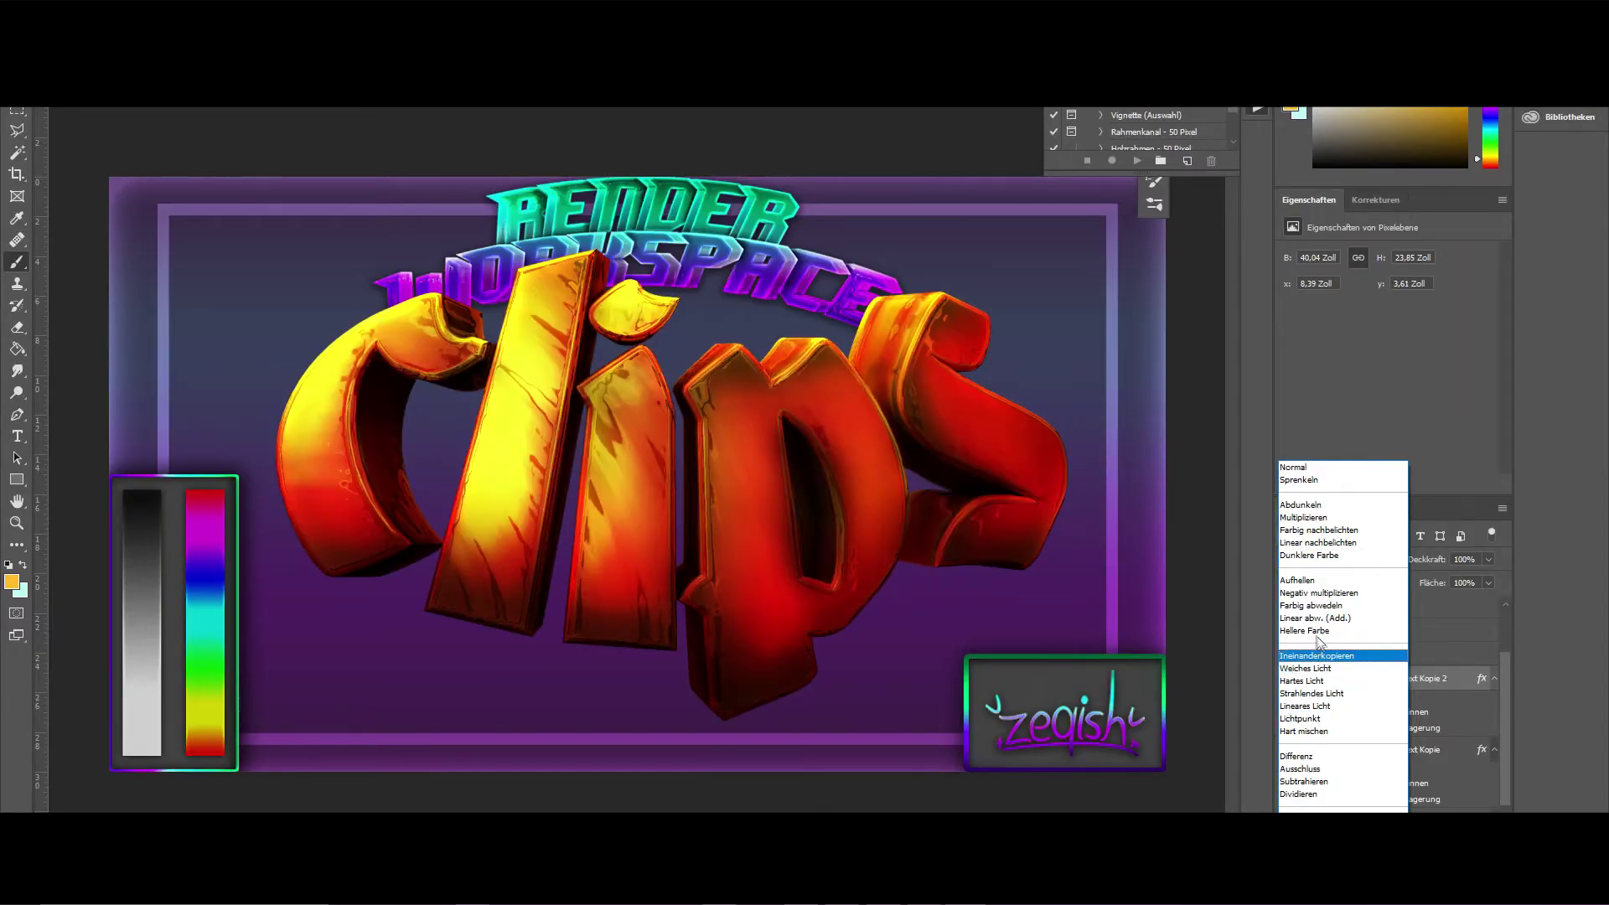
Set the chrome text copy's blend mode to Farbig abwedeln and softly erase parts of it over the letters
{"action": "left_click", "coordinate": [1313, 611]}
{"action": "key", "text": "e"}
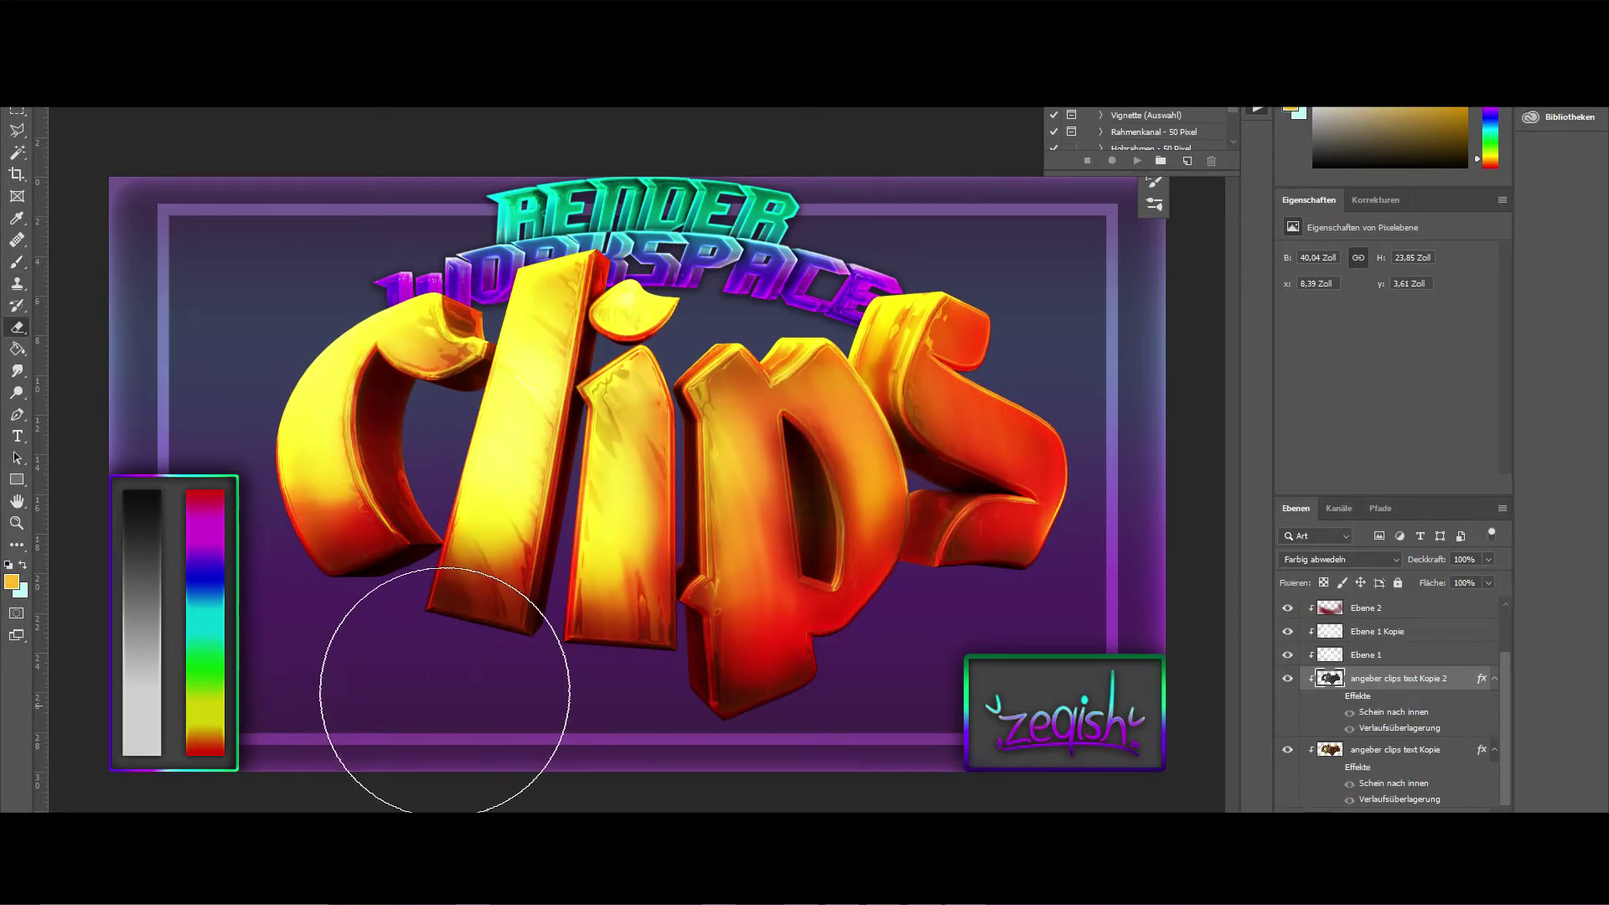
{"action": "mouse_move", "coordinate": [885, 245]}
{"action": "left_mouse_down"}
{"action": "mouse_move", "coordinate": [771, 222]}
{"action": "mouse_move", "coordinate": [520, 235]}
{"action": "left_mouse_up"}
Apply the Ölfarbe stylize filter to the layer angeber clips text Kopie
{"action": "left_click", "coordinate": [1368, 754]}
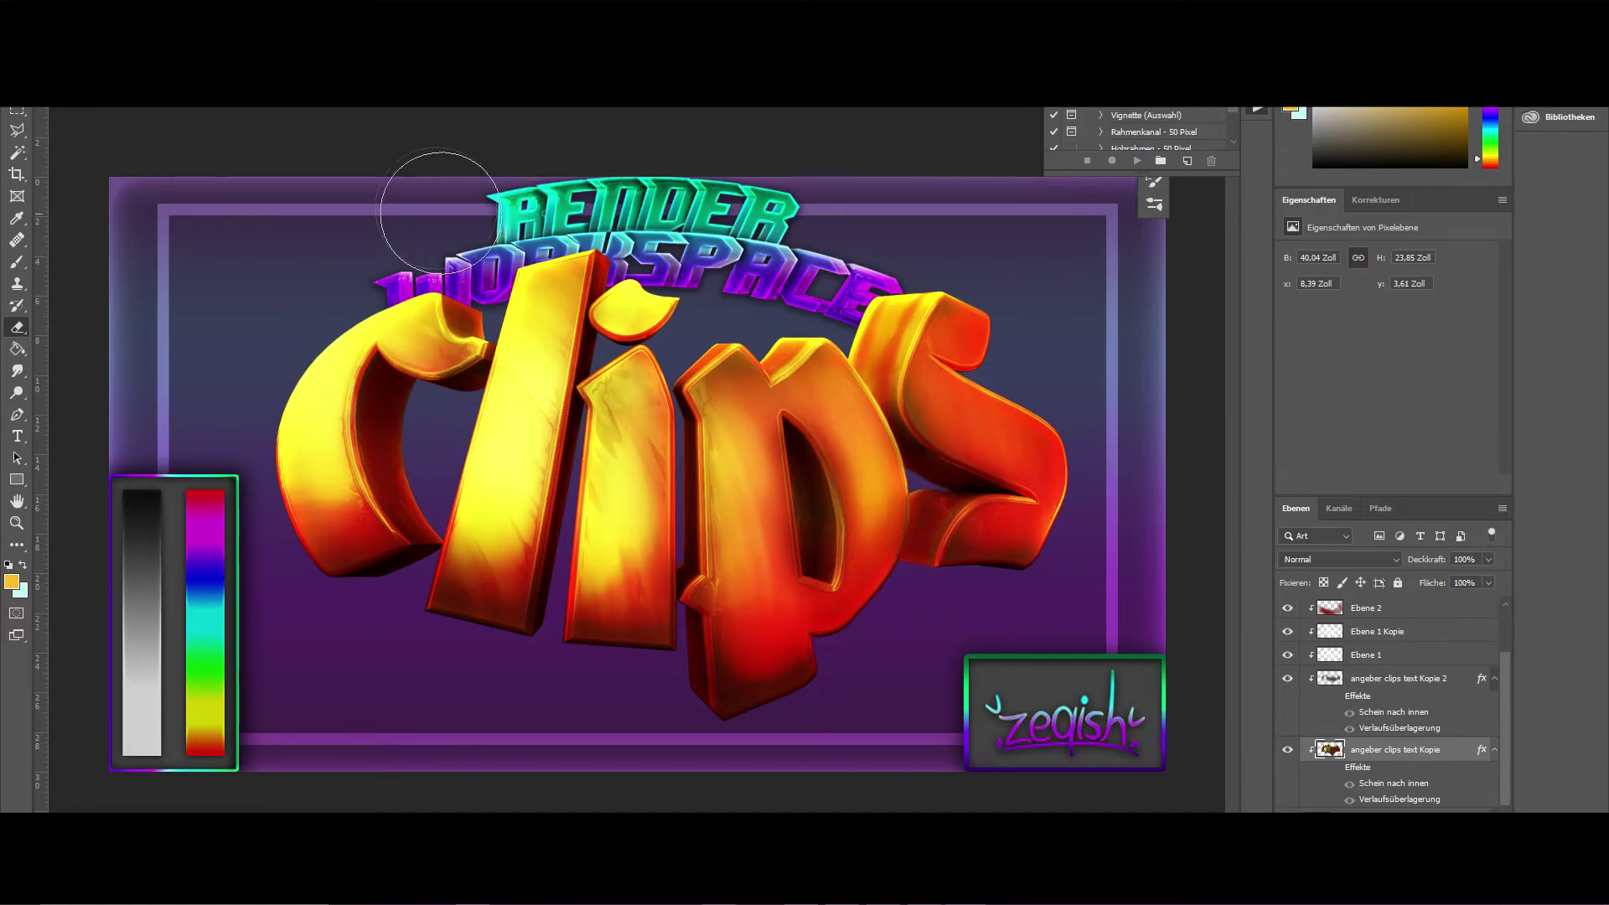
{"action": "left_click", "coordinate": [306, 96]}
{"action": "mouse_move", "coordinate": [503, 248]}
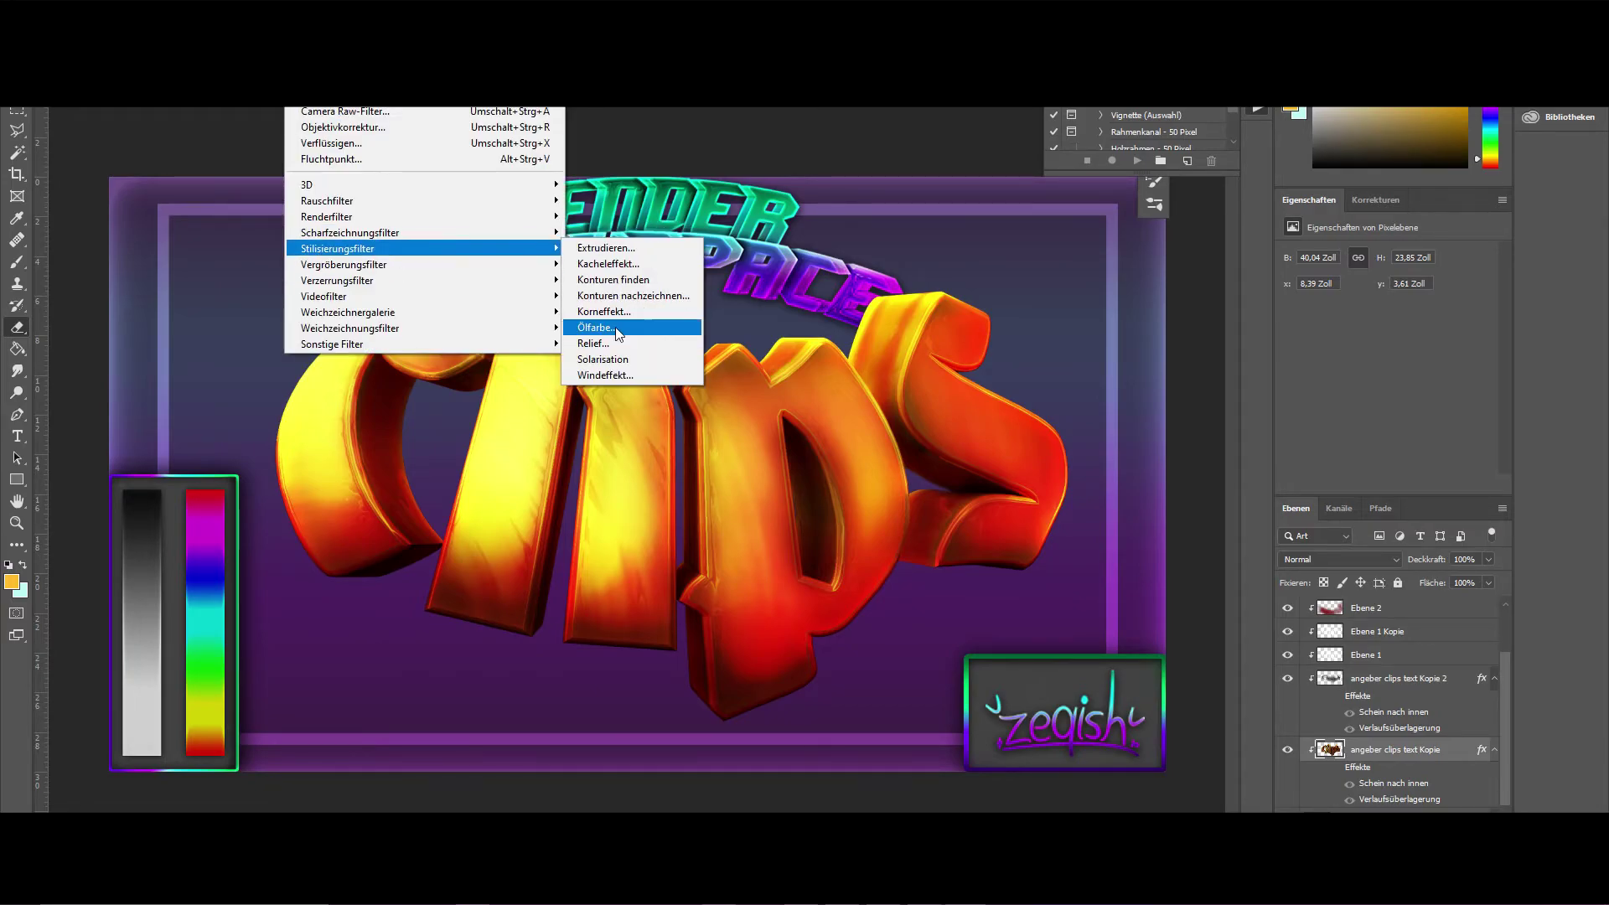
{"action": "left_click", "coordinate": [615, 327]}
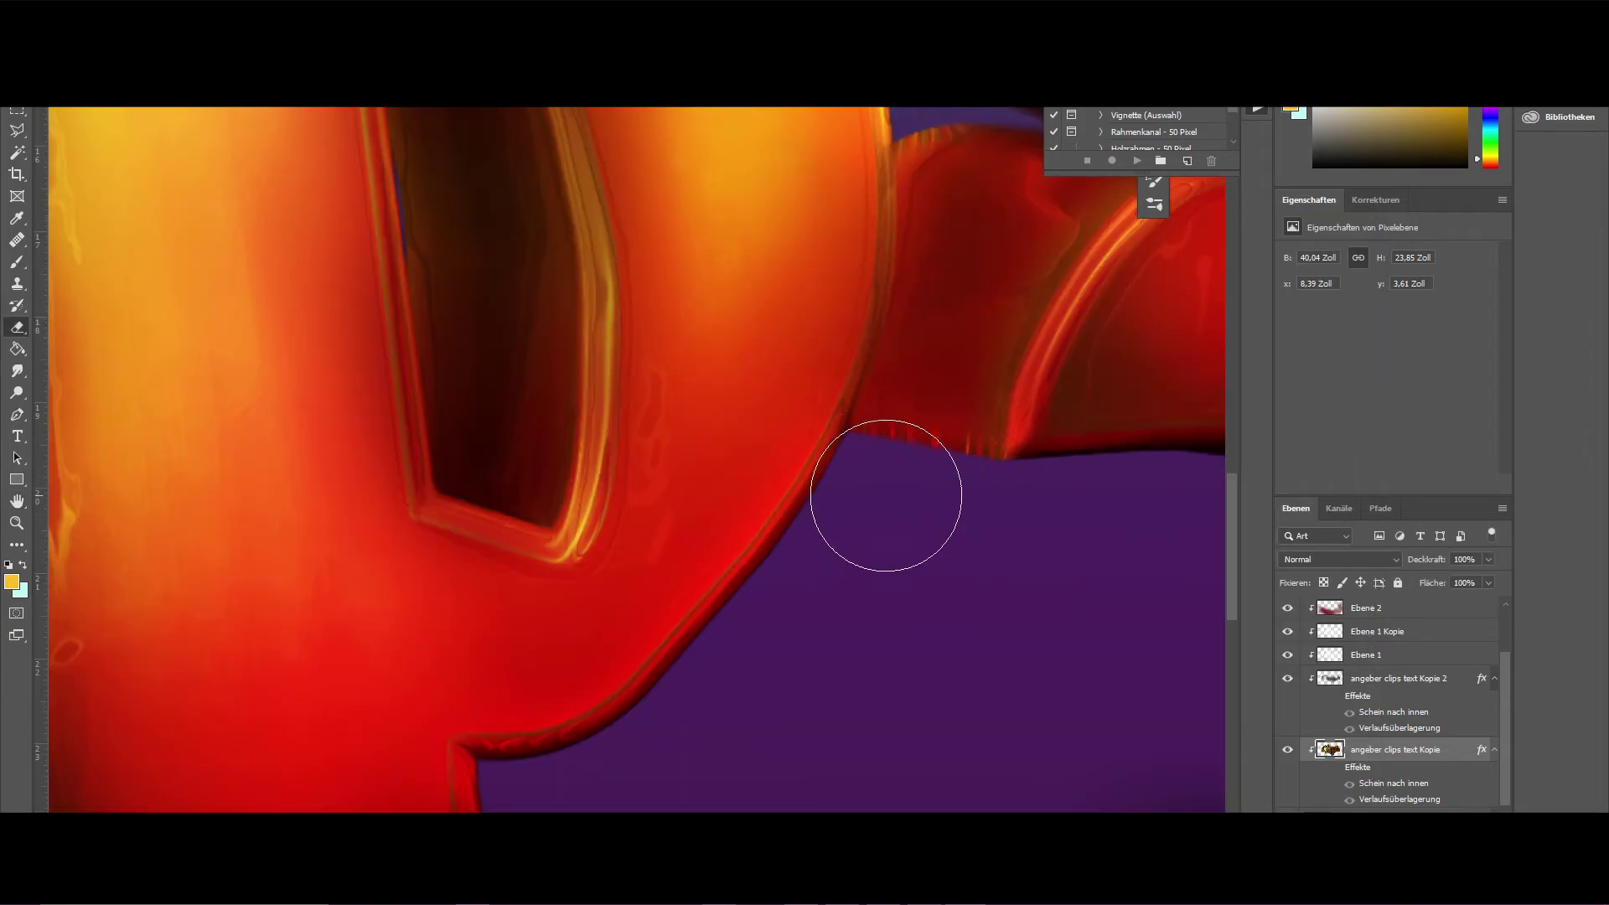
Erase the rough oil-paint edges around the p and s on angeber clips text Kopie
{"action": "scroll", "coordinate": [948, 570], "scroll_direction": "down", "scroll_amount": 1, "text": "alt"}
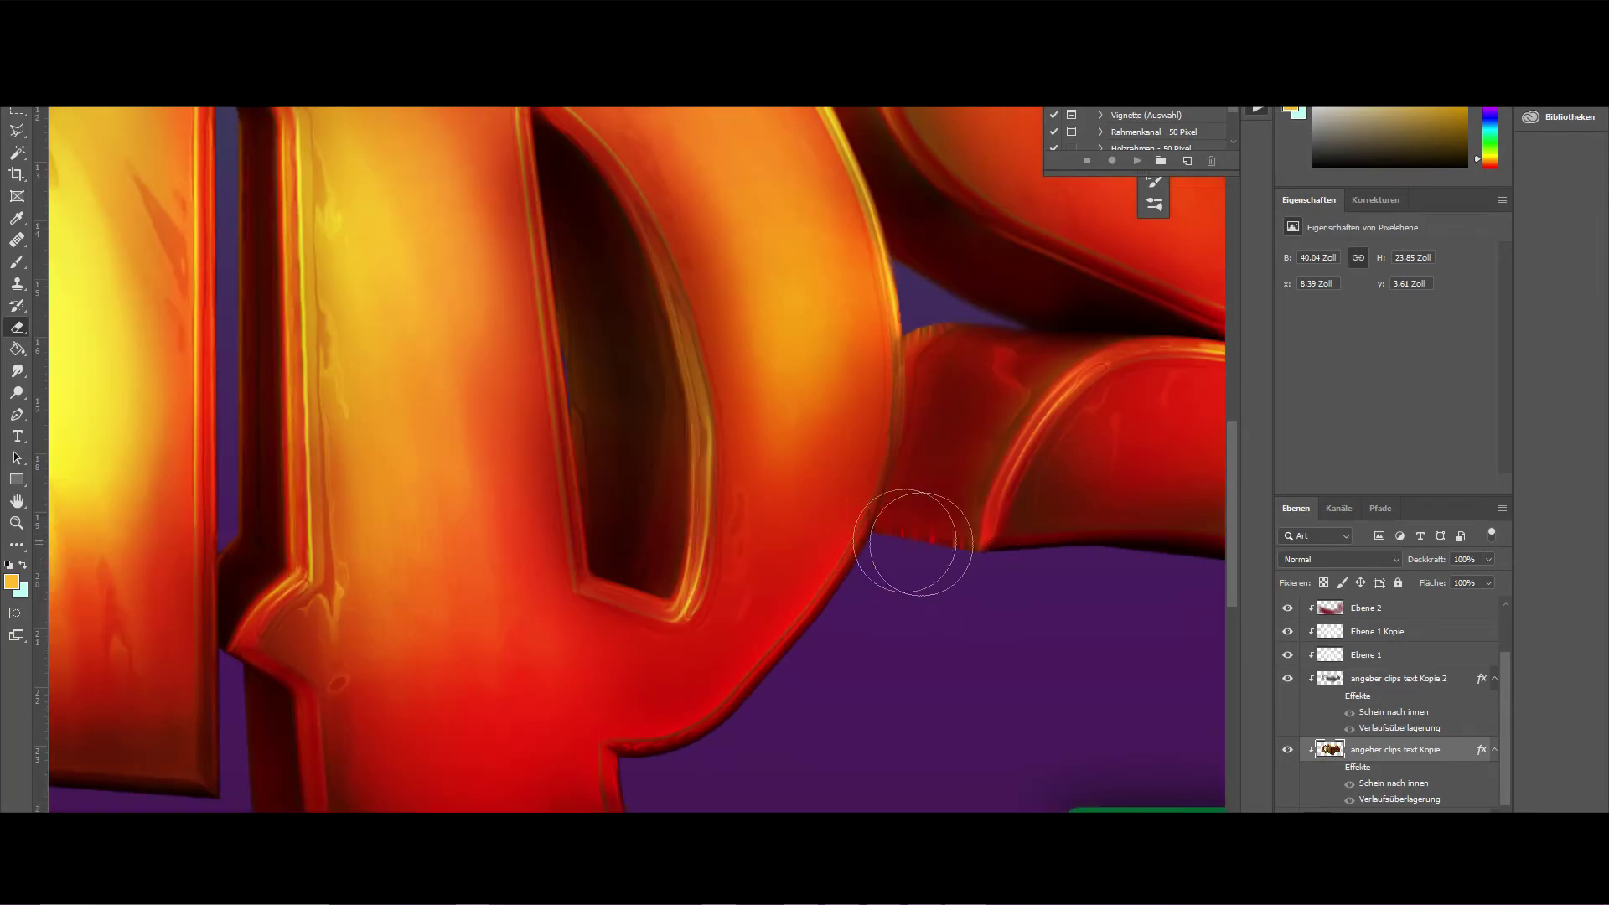
{"action": "scroll", "coordinate": [926, 561], "scroll_direction": "down", "scroll_amount": 1, "text": "alt"}
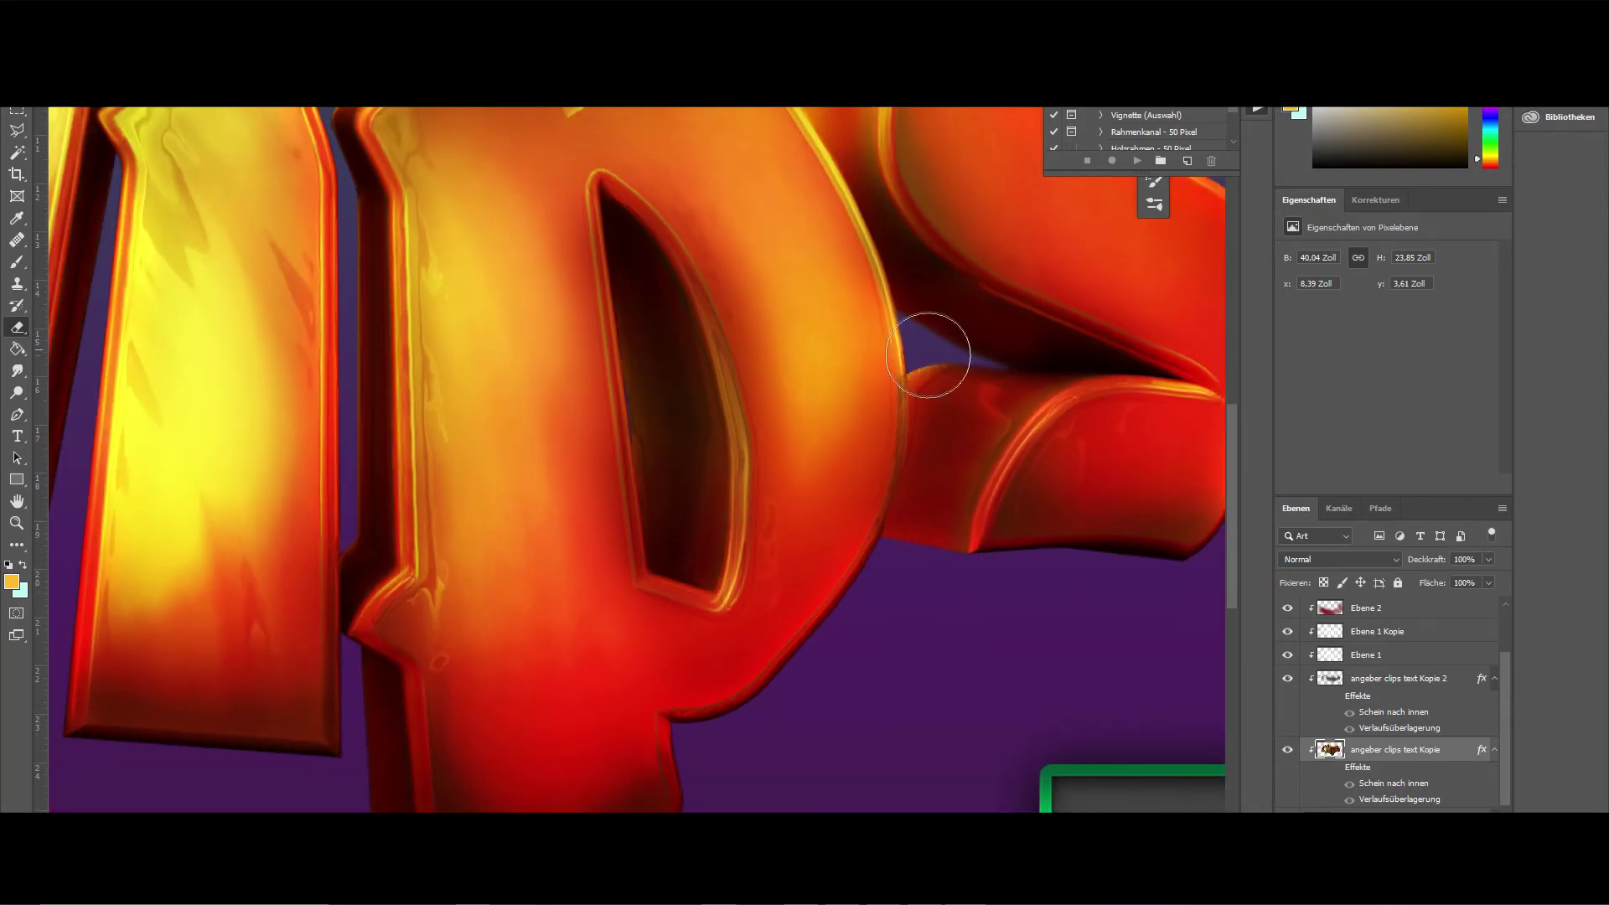
{"action": "scroll", "coordinate": [928, 355], "scroll_direction": "down", "scroll_amount": 5, "text": "alt"}
{"action": "scroll", "coordinate": [496, 469], "scroll_direction": "up", "scroll_amount": 5, "text": "alt"}
{"action": "scroll", "coordinate": [496, 482], "scroll_direction": "down", "scroll_amount": 5, "text": "alt"}
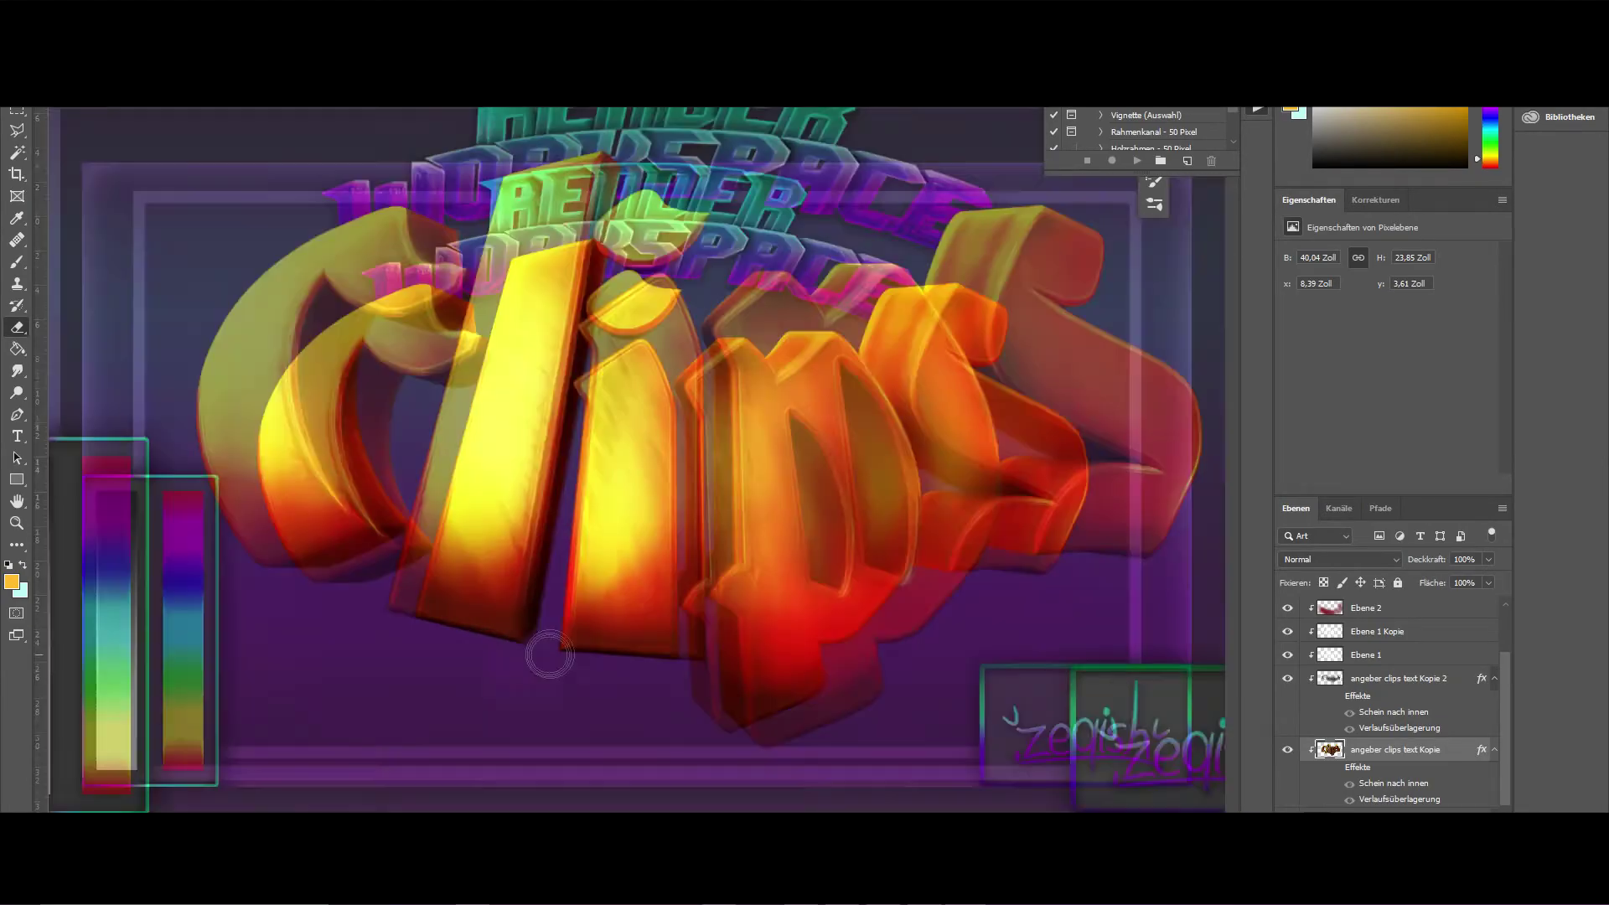
{"action": "scroll", "coordinate": [863, 660], "scroll_direction": "up", "scroll_amount": 5, "text": "alt"}
{"action": "scroll", "coordinate": [863, 659], "scroll_direction": "down", "scroll_amount": 5, "text": "alt"}
Group all layers from the topmost paint layer down to the base text layer and duplicate the group
{"action": "left_click", "coordinate": [1401, 614]}
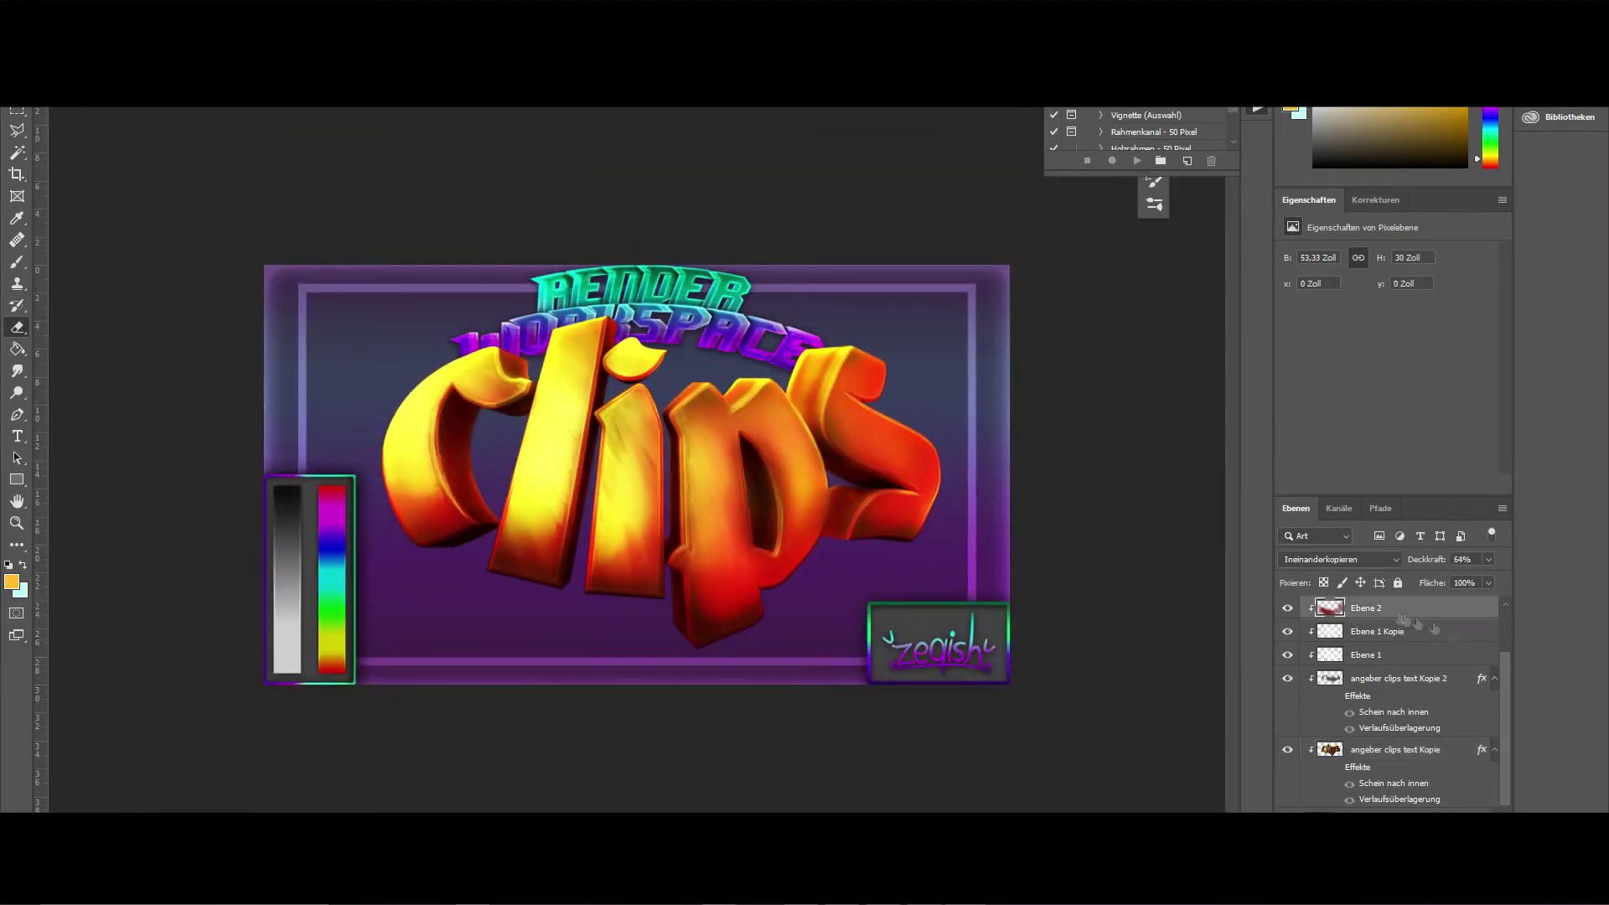
{"action": "scroll", "coordinate": [1425, 627], "scroll_direction": "up", "scroll_amount": 3}
{"action": "left_click", "coordinate": [1383, 613]}
{"action": "scroll", "coordinate": [1395, 666], "scroll_direction": "down", "scroll_amount": 1}
{"action": "scroll", "coordinate": [1395, 666], "scroll_direction": "down", "scroll_amount": 3}
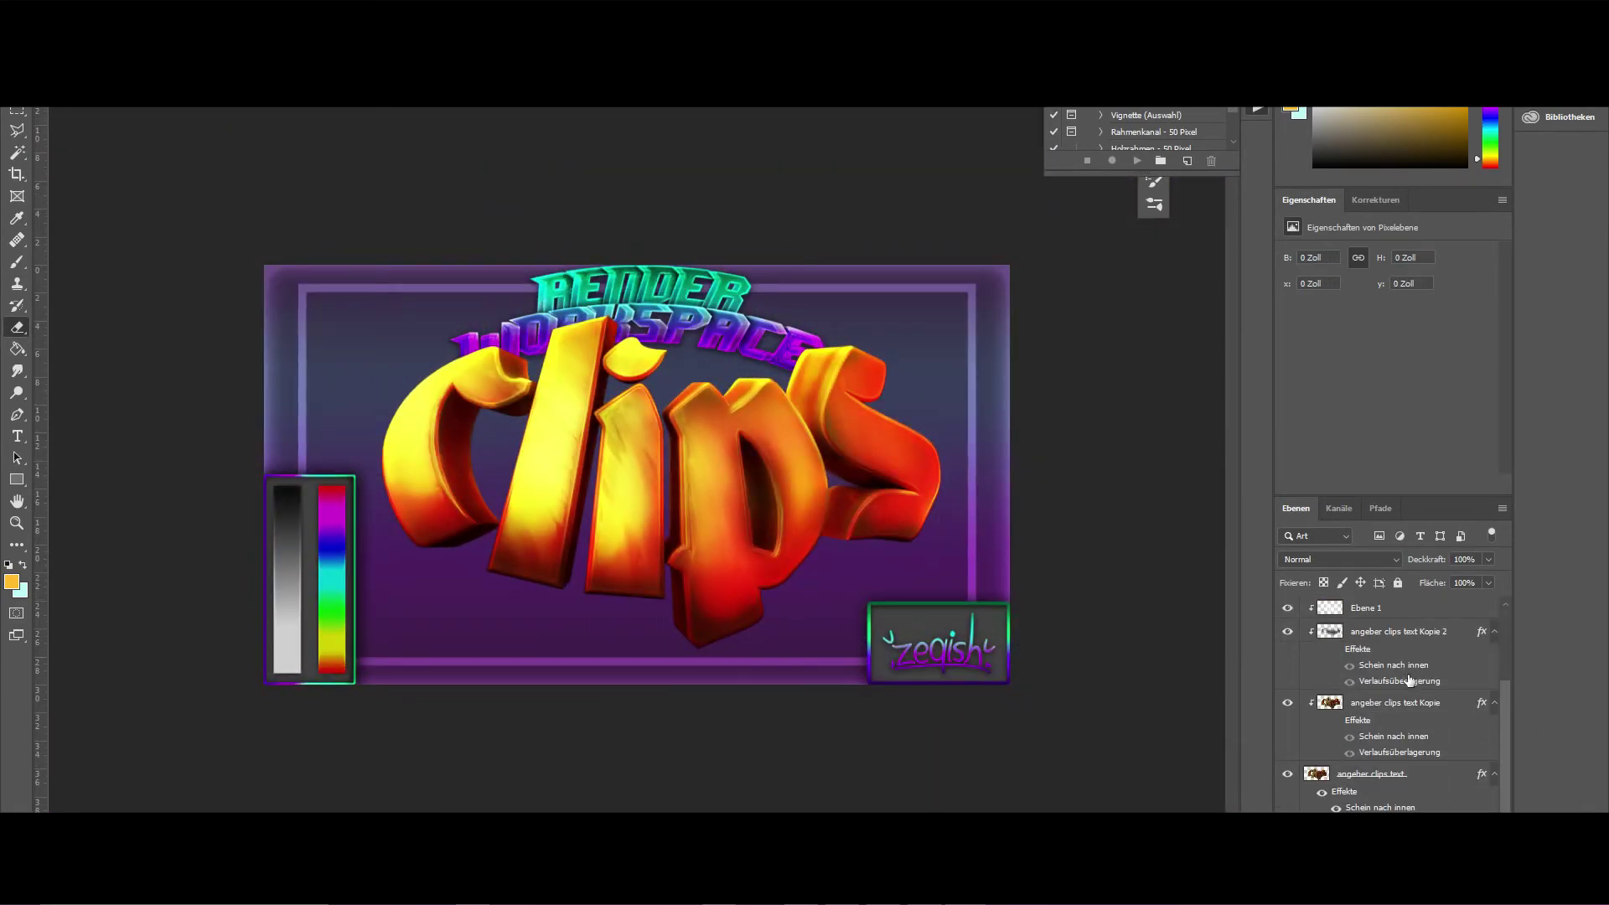
{"action": "left_click", "coordinate": [1440, 772], "text": "shift"}
{"action": "key", "text": "ctrl+g"}
{"action": "key", "text": "ctrl+j"}
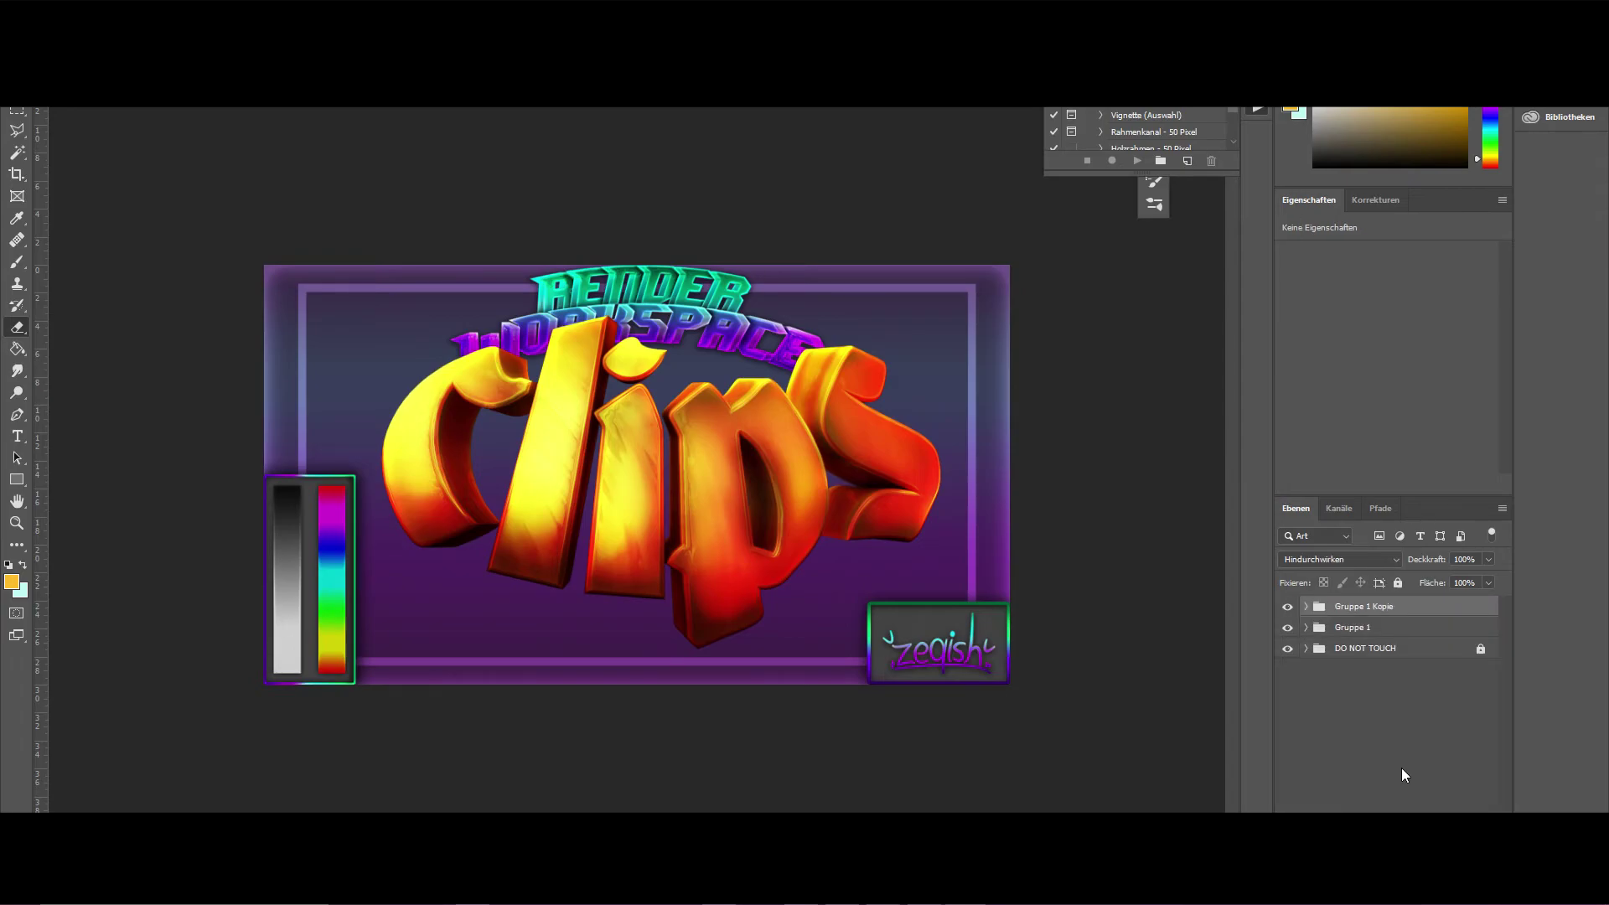
Merge the duplicated group, make two further copies of the merged text, and hide Gruppe 1 and Gruppe 1 Kopie
{"action": "key", "text": "ctrl+e"}
{"action": "key", "text": "ctrl+j"}
{"action": "left_click", "coordinate": [1287, 653]}
{"action": "left_click", "coordinate": [1287, 631]}
{"action": "key", "text": "ctrl+j"}
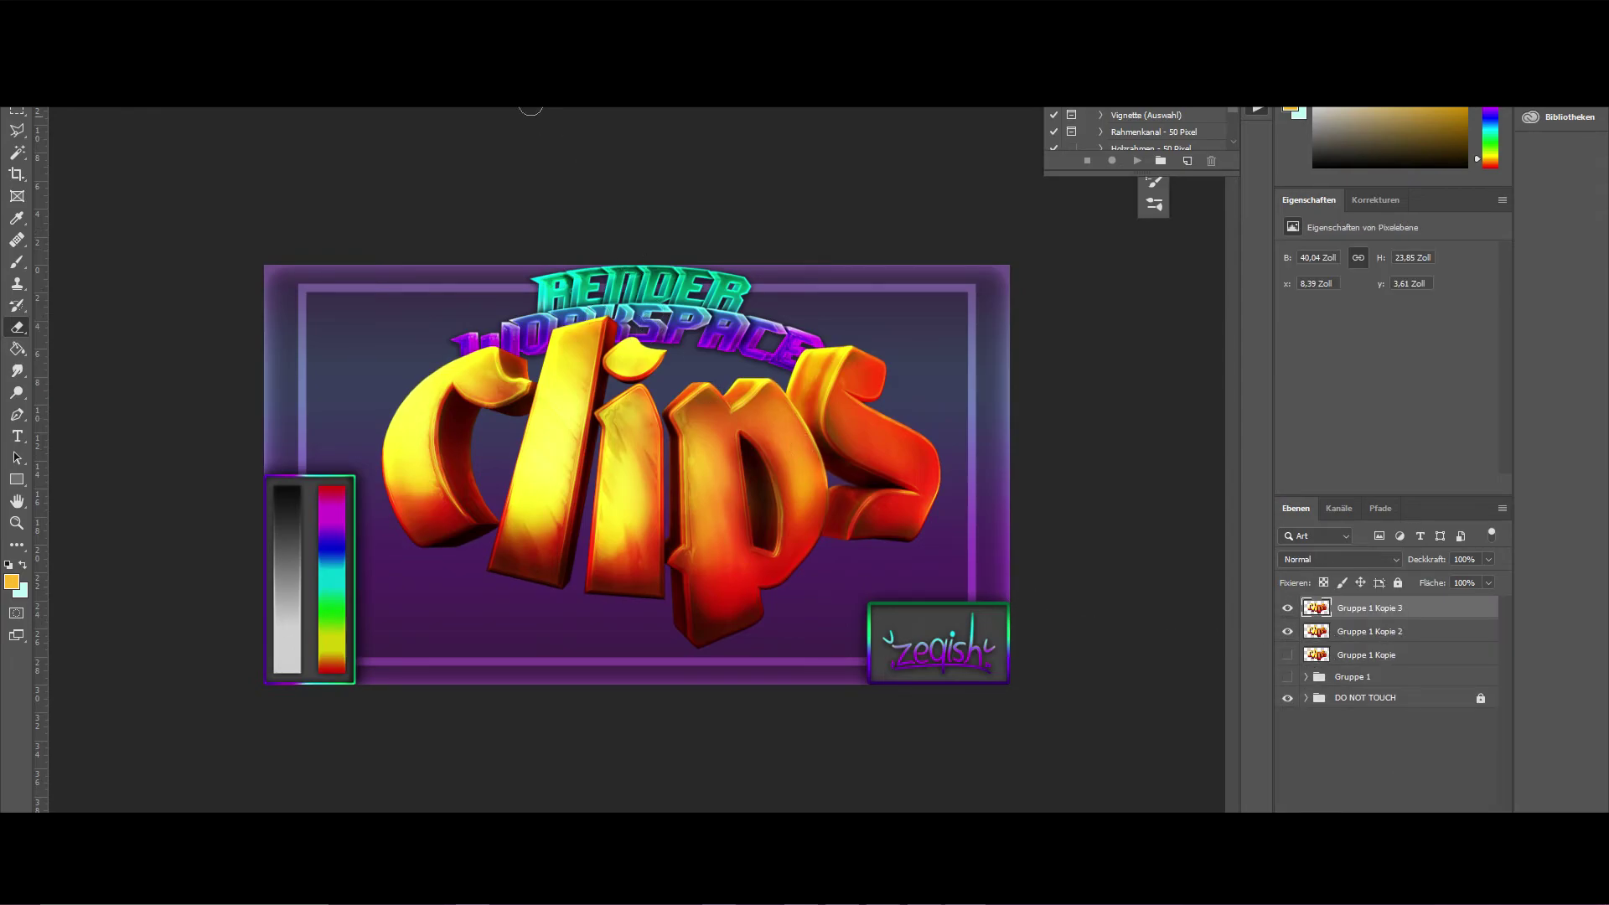
Apply a motion blur (Bewegungsunschärfe) with a 0° angle and 23 px distance to Gruppe 1 Kopie 3
{"action": "left_click", "coordinate": [300, 9]}
{"action": "mouse_move", "coordinate": [510, 328]}
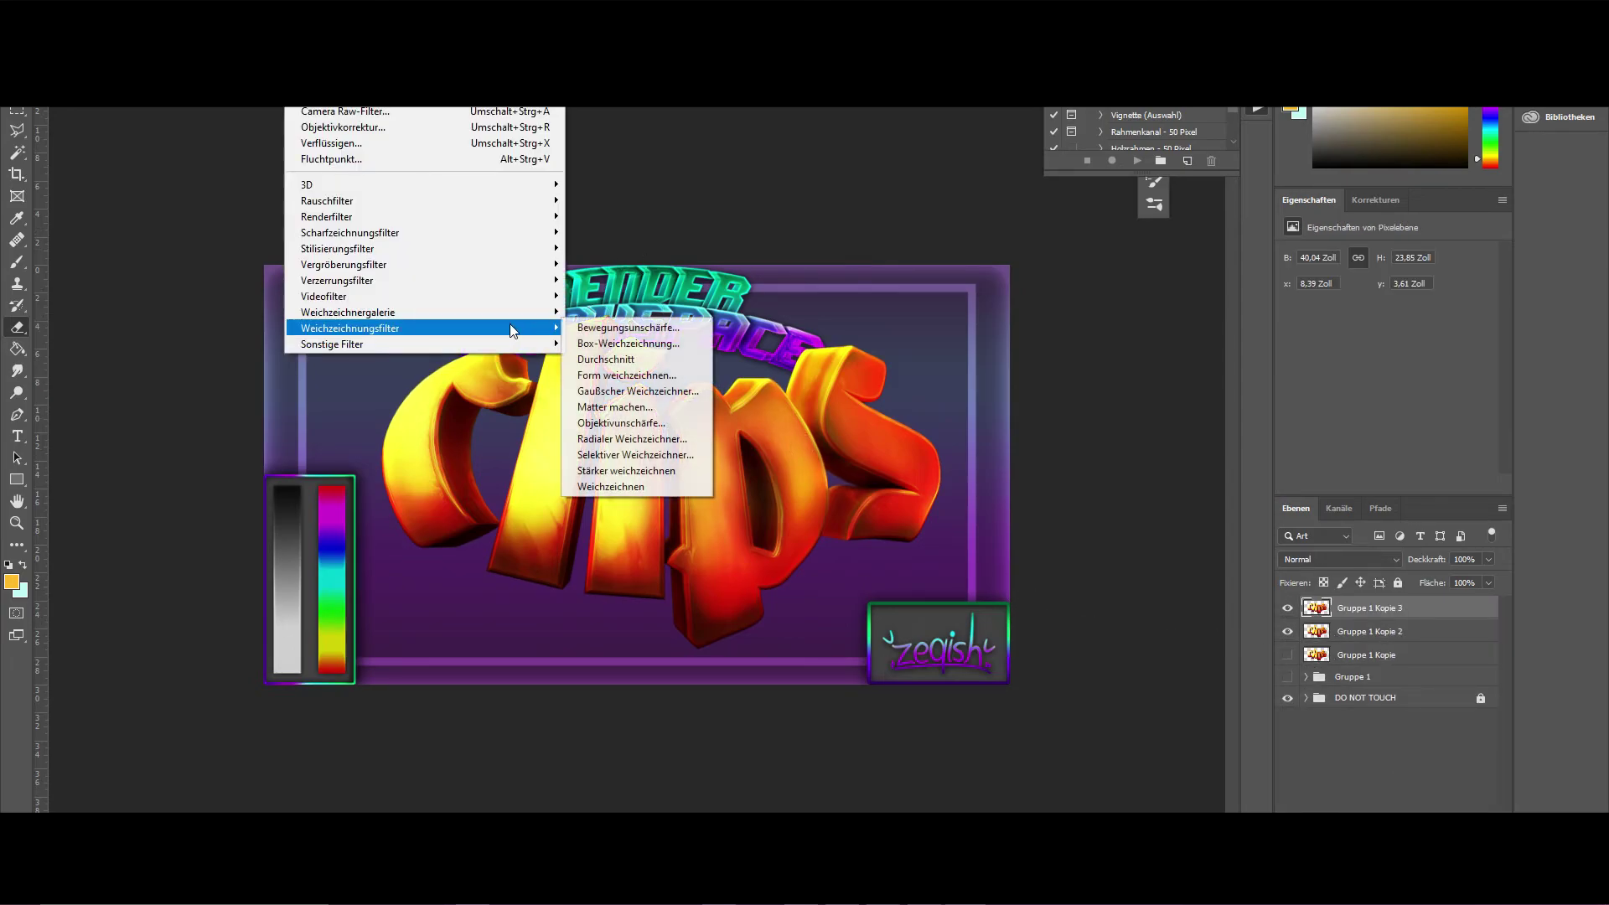
{"action": "left_click", "coordinate": [631, 328]}
{"action": "left_click_drag", "start_coordinate": [644, 330], "coordinate": [1039, 330]}
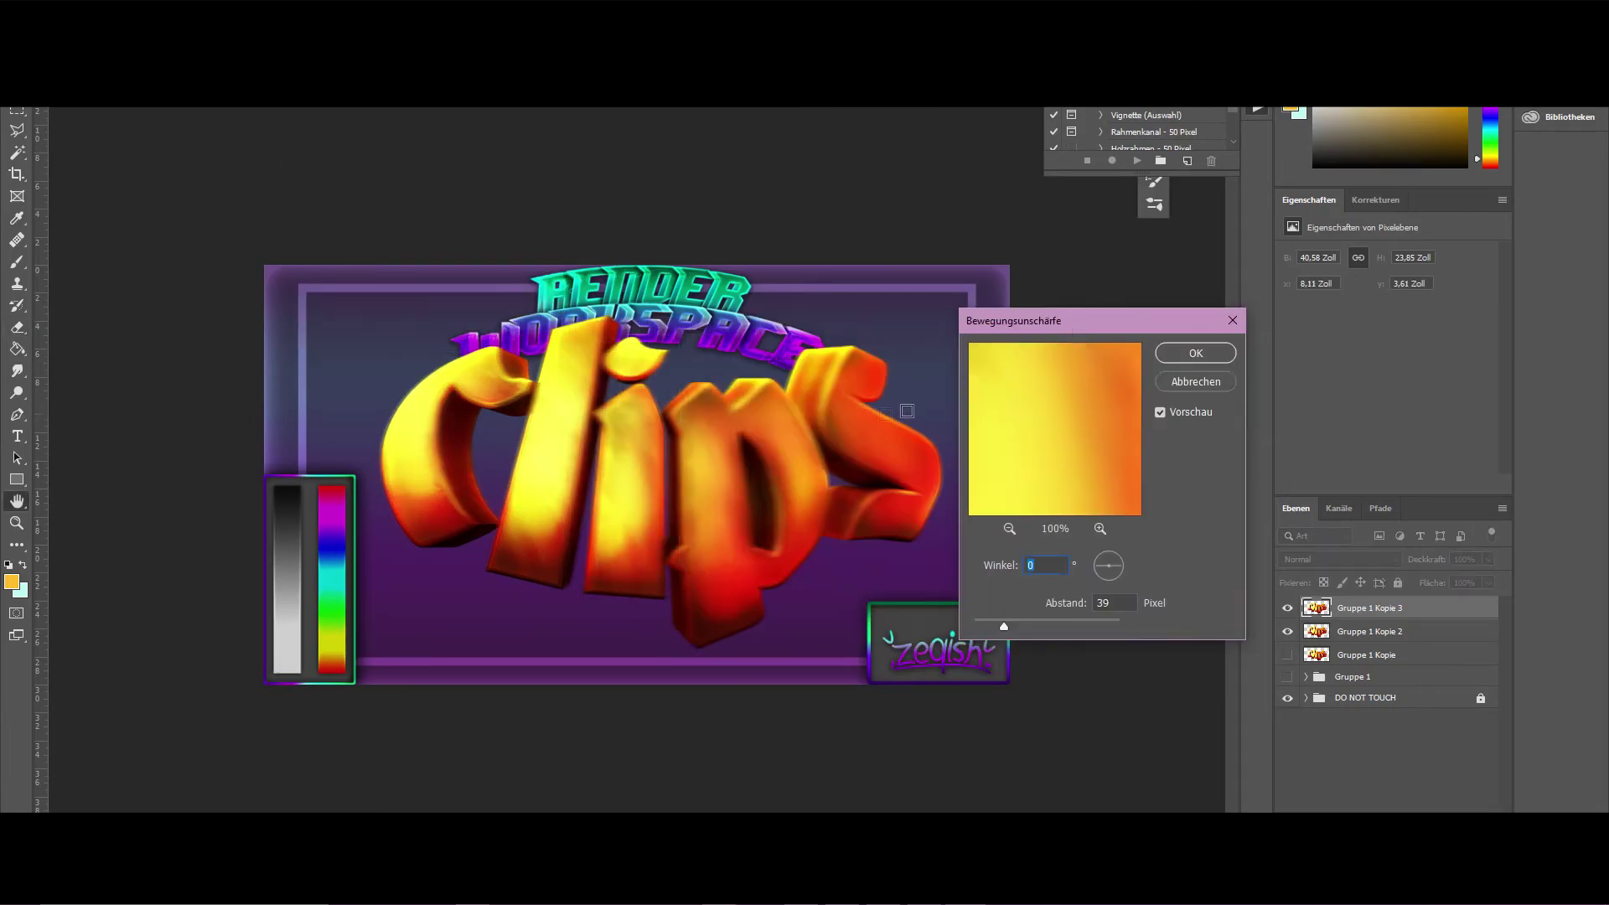
{"action": "left_click", "coordinate": [990, 623]}
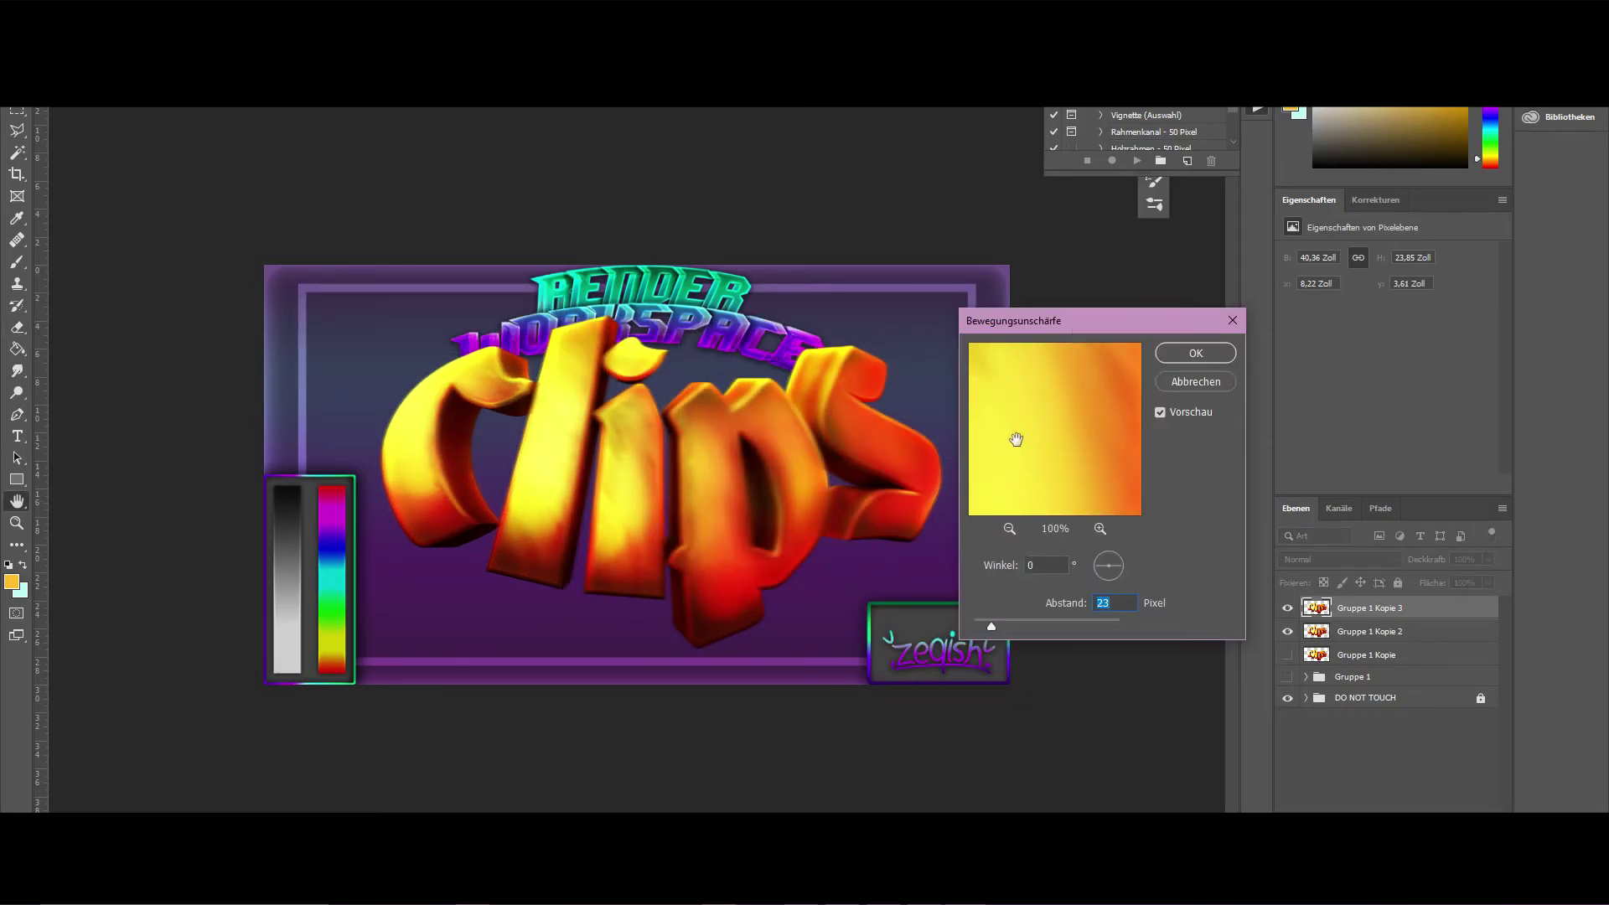
{"action": "left_click", "coordinate": [1195, 353]}
Erase the motion blur from the inner areas of the letters on Gruppe 1 Kopie 3
{"action": "key", "text": "e"}
{"action": "scroll", "coordinate": [628, 478], "scroll_direction": "up", "scroll_amount": 3, "text": "alt"}
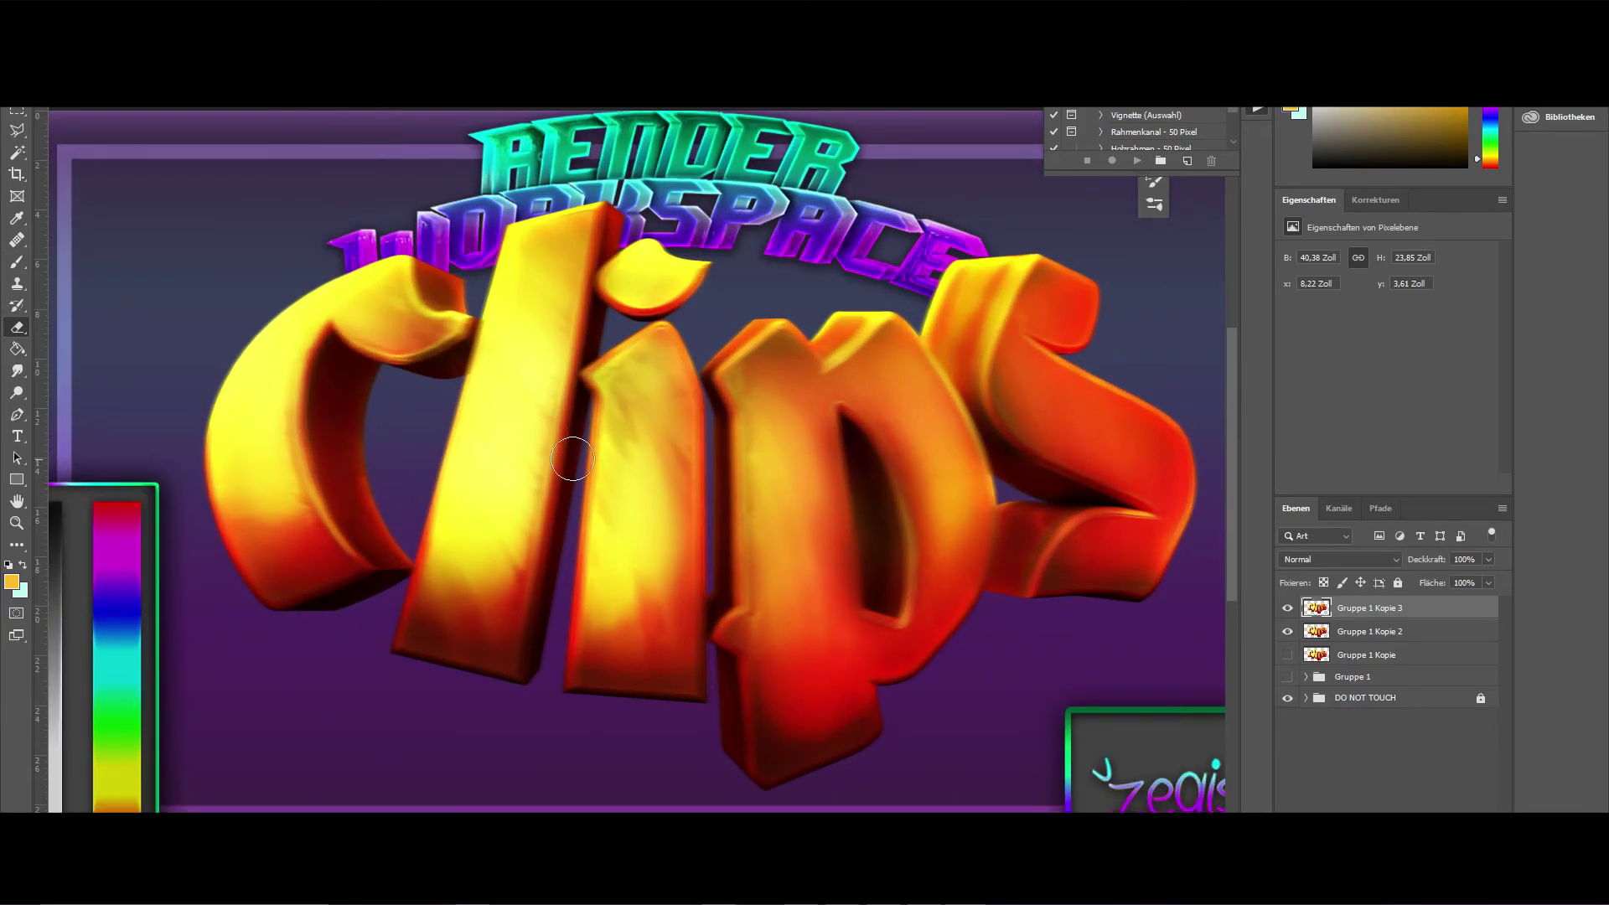
{"action": "mouse_move", "coordinate": [654, 478]}
{"action": "left_mouse_down"}
{"action": "mouse_move", "coordinate": [467, 503]}
{"action": "mouse_move", "coordinate": [578, 402]}
{"action": "mouse_move", "coordinate": [537, 394]}
{"action": "mouse_move", "coordinate": [411, 492]}
{"action": "mouse_move", "coordinate": [427, 453]}
{"action": "left_mouse_up"}
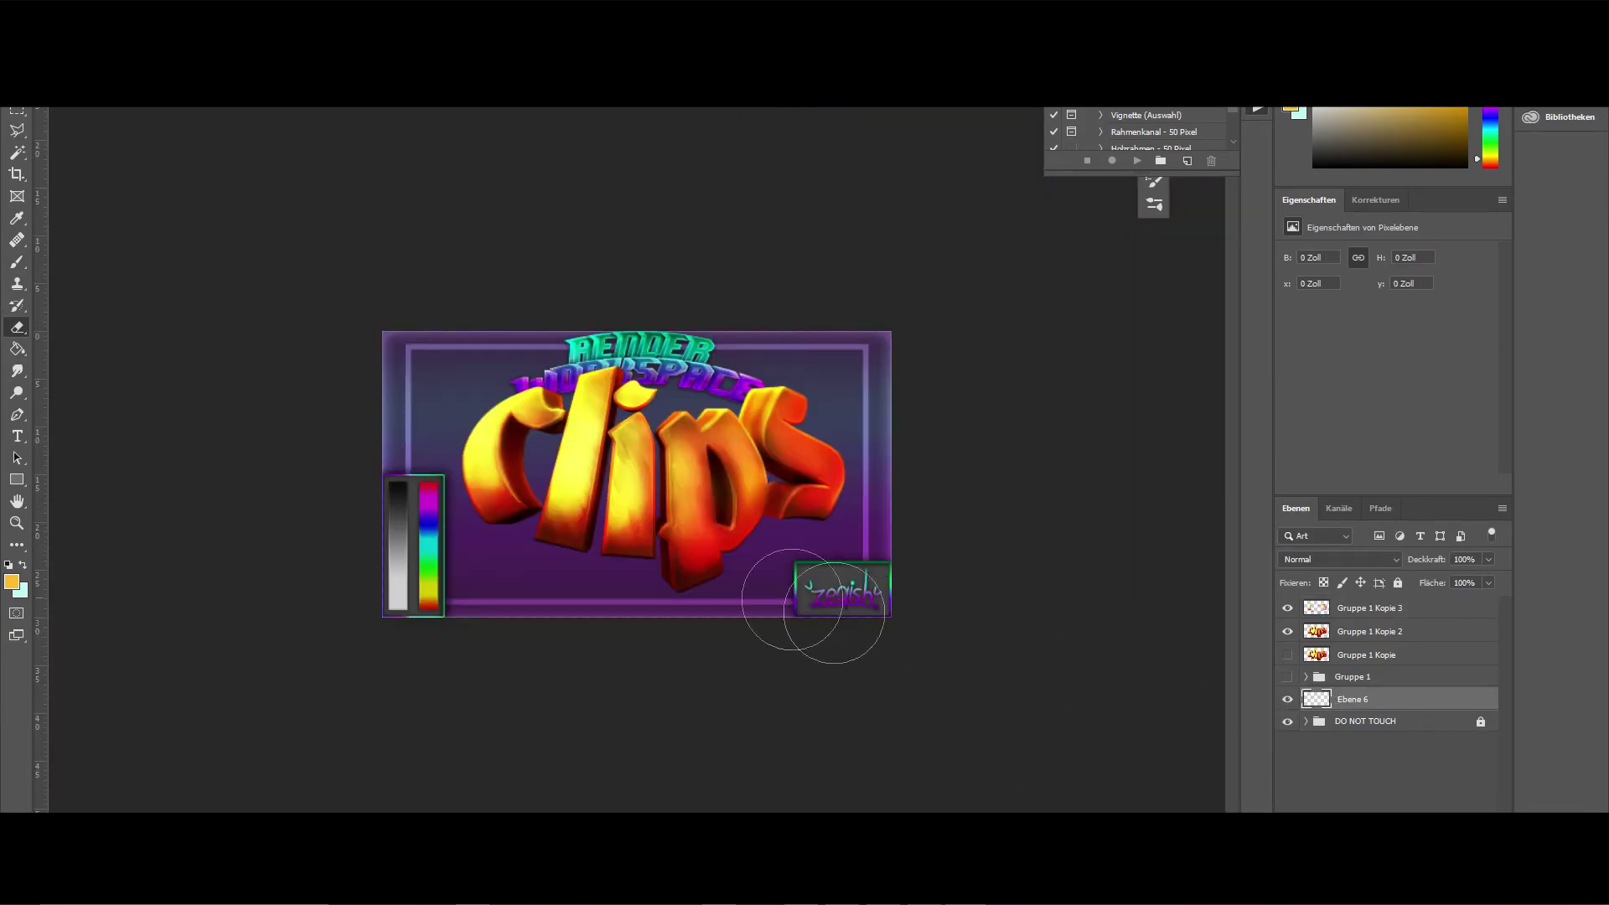
Set the foreground colour to the light yellow ffc93a sampled from the text
{"action": "left_click", "coordinate": [12, 581]}
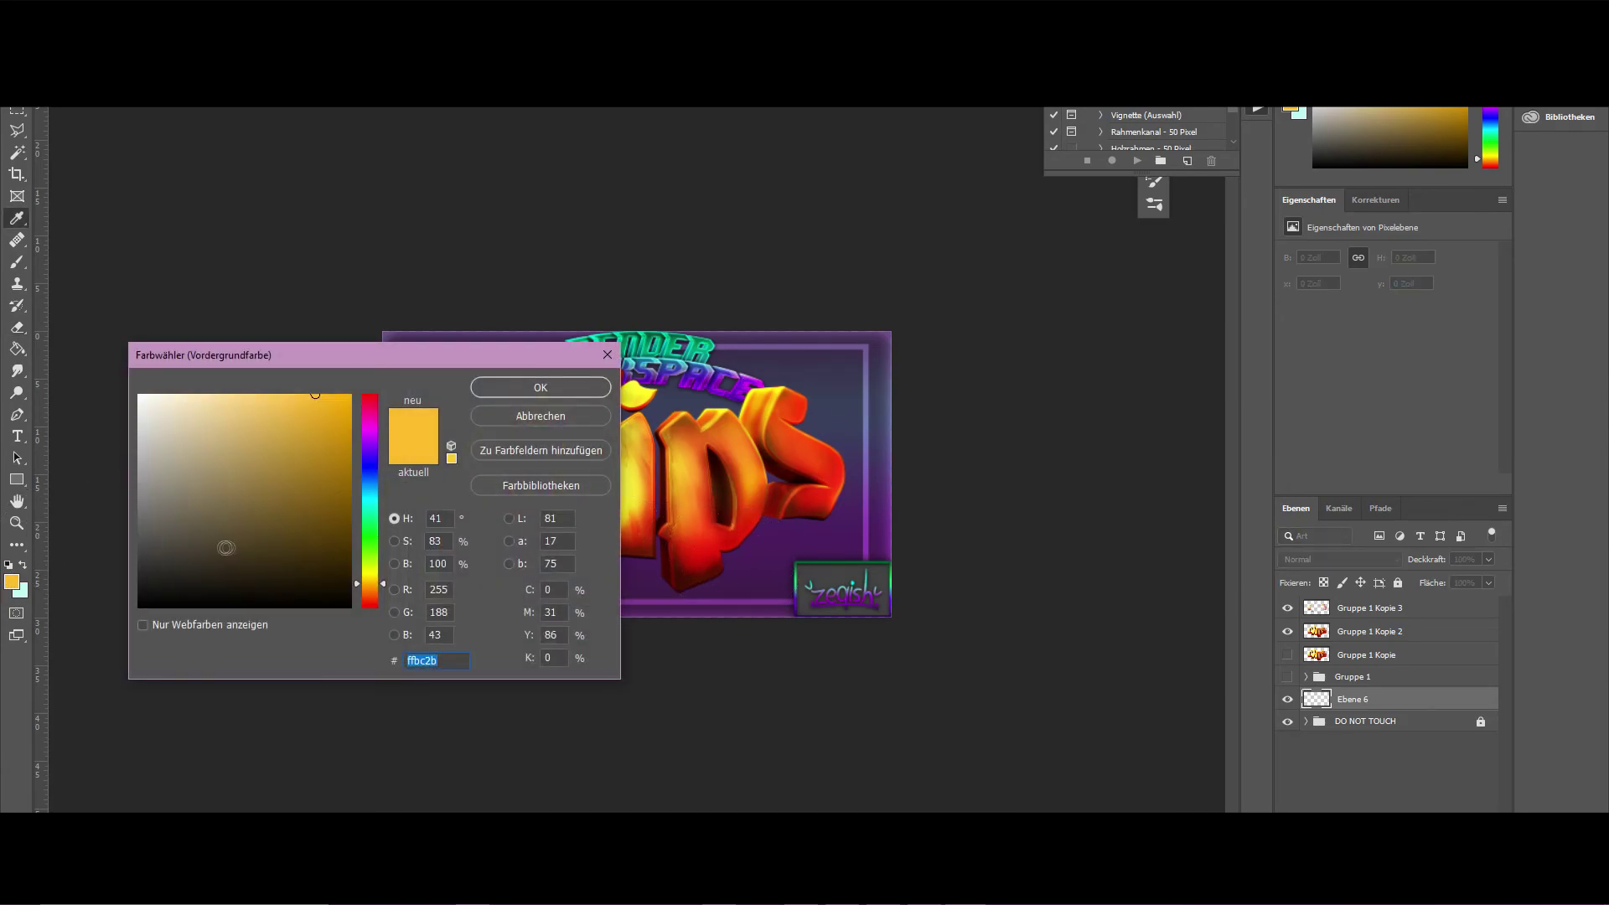
{"action": "left_click_drag", "start_coordinate": [182, 569], "coordinate": [248, 416]}
{"action": "left_click", "coordinate": [636, 452]}
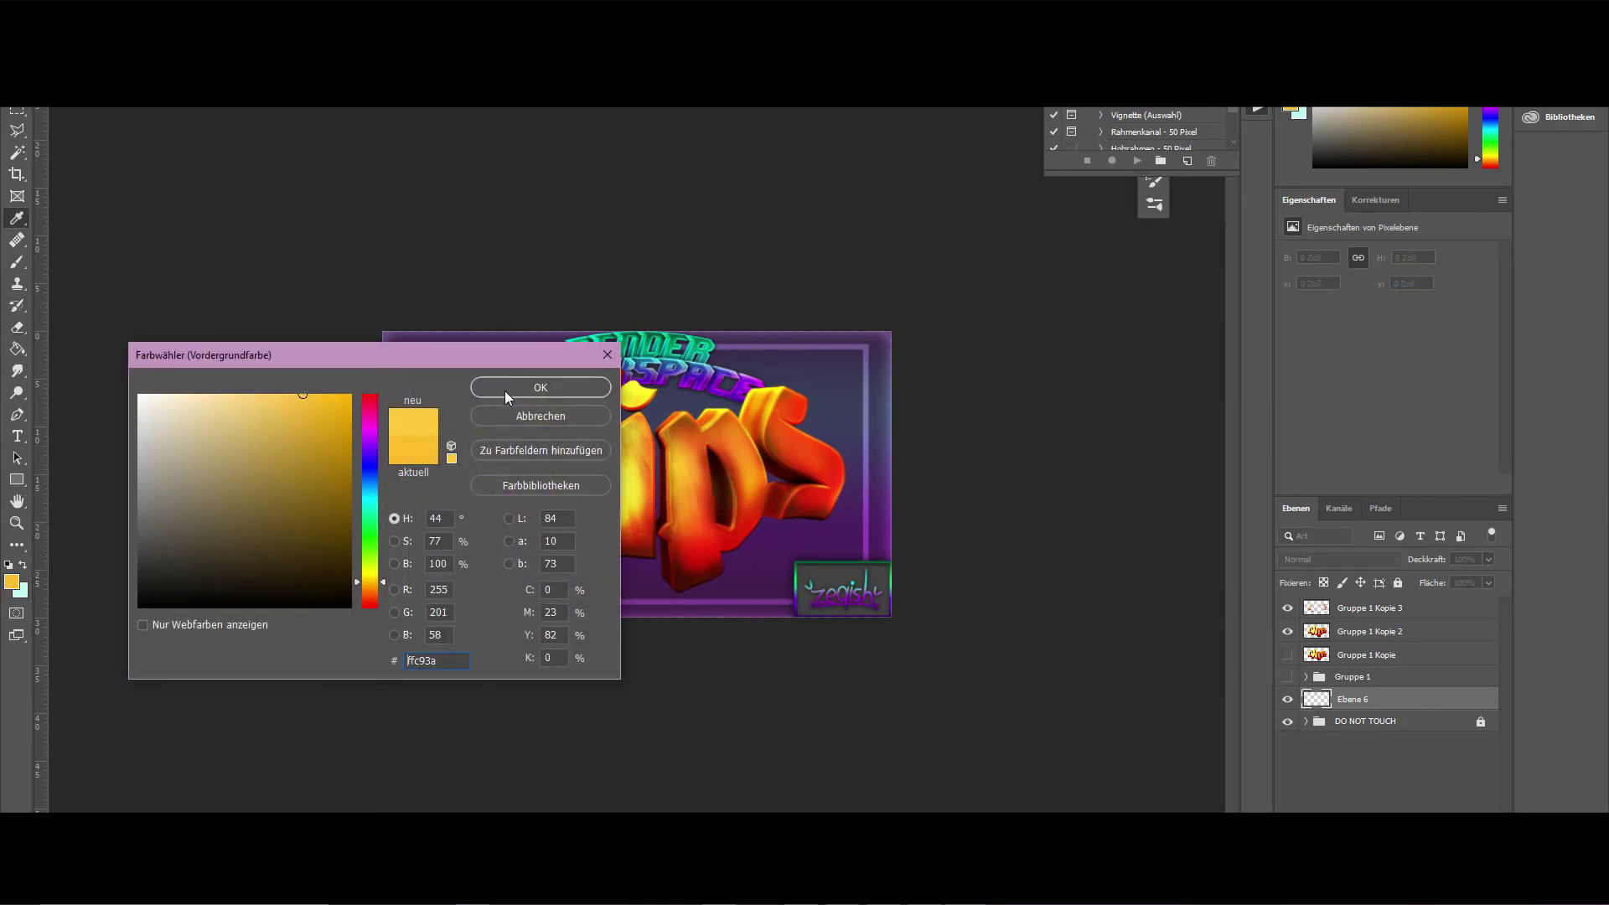
{"action": "left_click", "coordinate": [505, 391]}
Paint a soft yellow glow over the letters on a new top layer and set its blend mode to Ineinanderkopieren
{"action": "left_click", "coordinate": [1375, 619]}
{"action": "left_click", "coordinate": [1473, 861]}
{"action": "left_click", "coordinate": [24, 266]}
{"action": "scroll", "coordinate": [455, 484], "scroll_direction": "up", "scroll_amount": 4, "text": "alt"}
{"action": "right_click_drag", "start_coordinate": [456, 484], "coordinate": [486, 484], "text": "alt"}
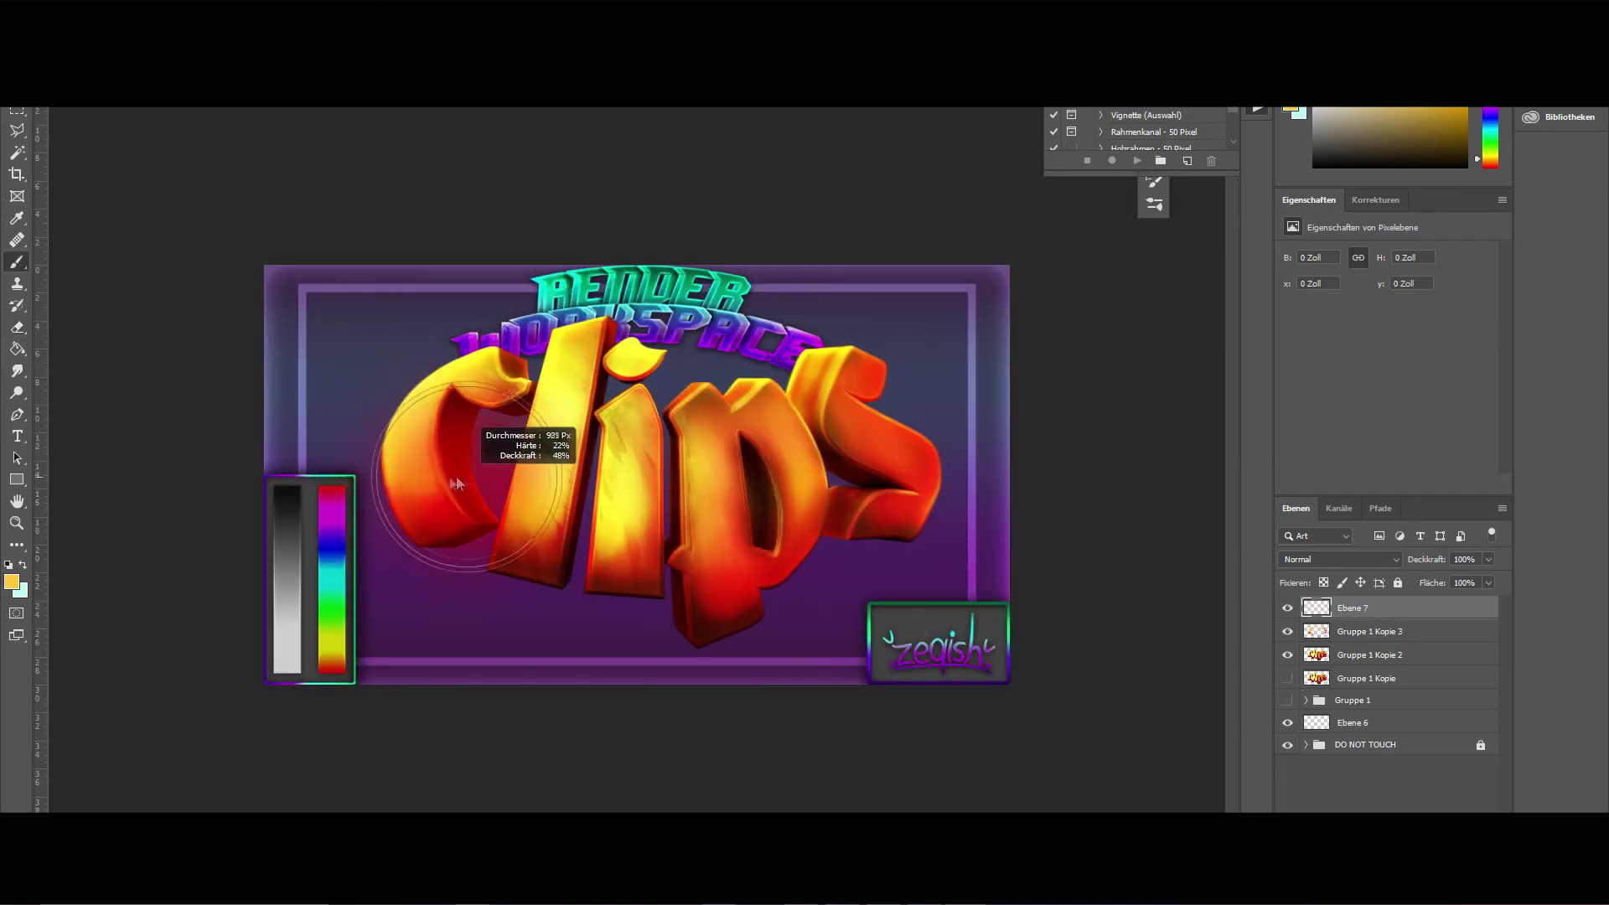
{"action": "mouse_move", "coordinate": [463, 459]}
{"action": "left_mouse_down"}
{"action": "mouse_move", "coordinate": [577, 350]}
{"action": "mouse_move", "coordinate": [729, 578]}
{"action": "mouse_move", "coordinate": [930, 511]}
{"action": "left_mouse_up"}
{"action": "left_click", "coordinate": [1323, 559]}
{"action": "left_click", "coordinate": [1324, 654]}
{"action": "left_click", "coordinate": [17, 327]}
Fill Ebene 6 behind the text with a near-black colour
{"action": "left_click", "coordinate": [1371, 718]}
{"action": "left_click", "coordinate": [11, 581]}
{"action": "left_click", "coordinate": [141, 564]}
{"action": "left_click", "coordinate": [531, 388]}
{"action": "left_click", "coordinate": [16, 349]}
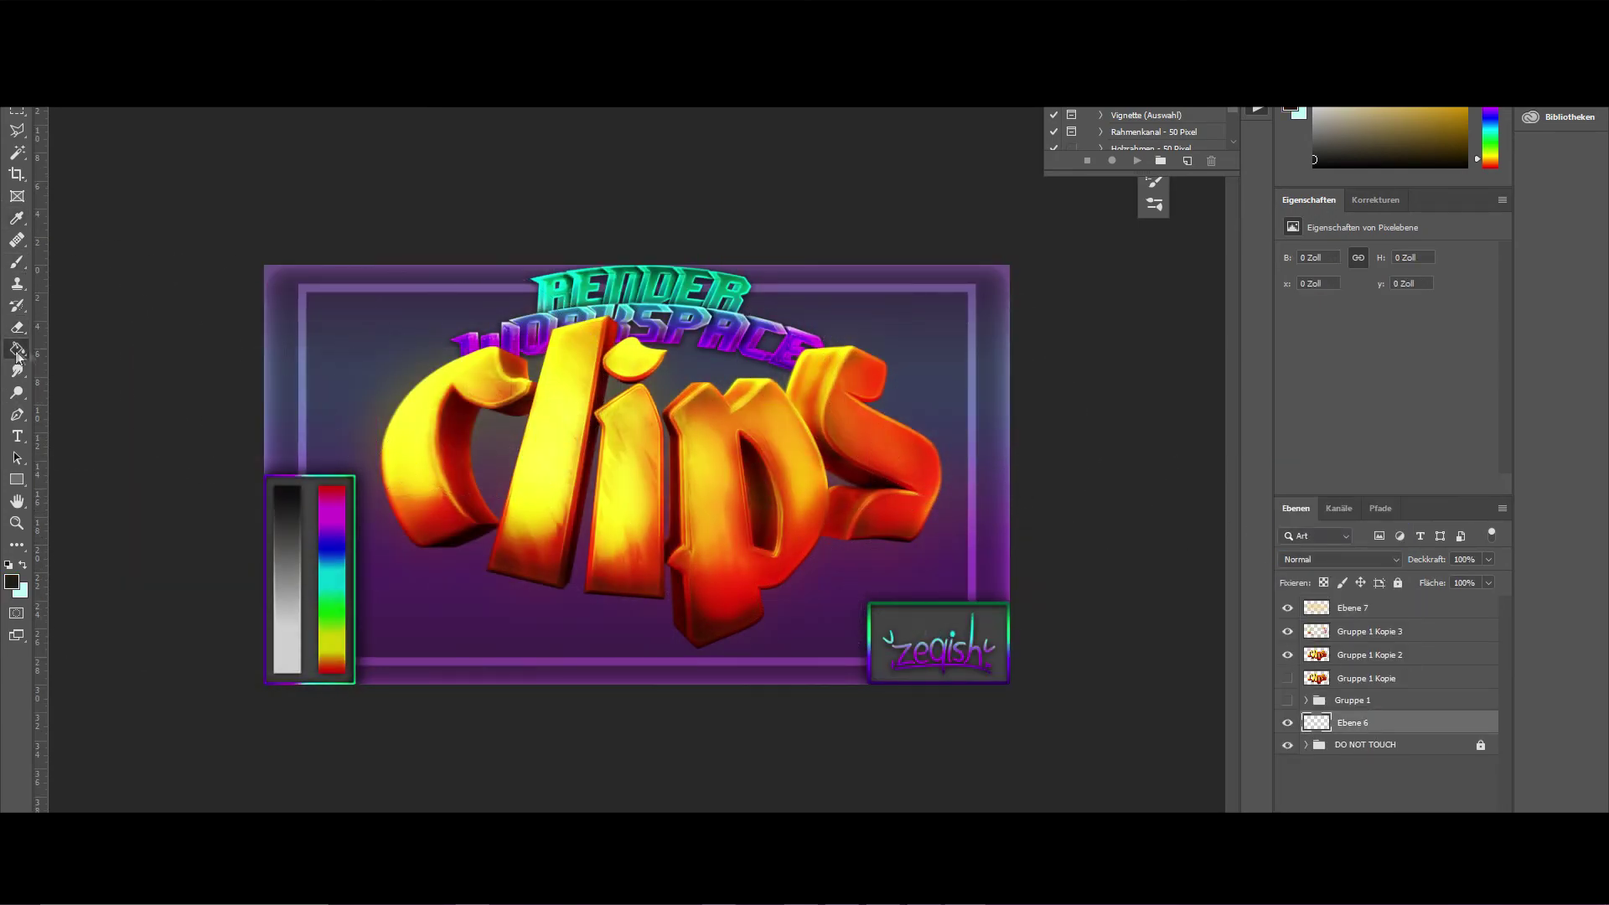
{"action": "left_click", "coordinate": [671, 494]}
Compare the text with and without the yellow glow layer Ebene 7
{"action": "left_click", "coordinate": [1309, 609]}
{"action": "left_click", "coordinate": [1287, 608]}
{"action": "left_click", "coordinate": [1288, 609]}
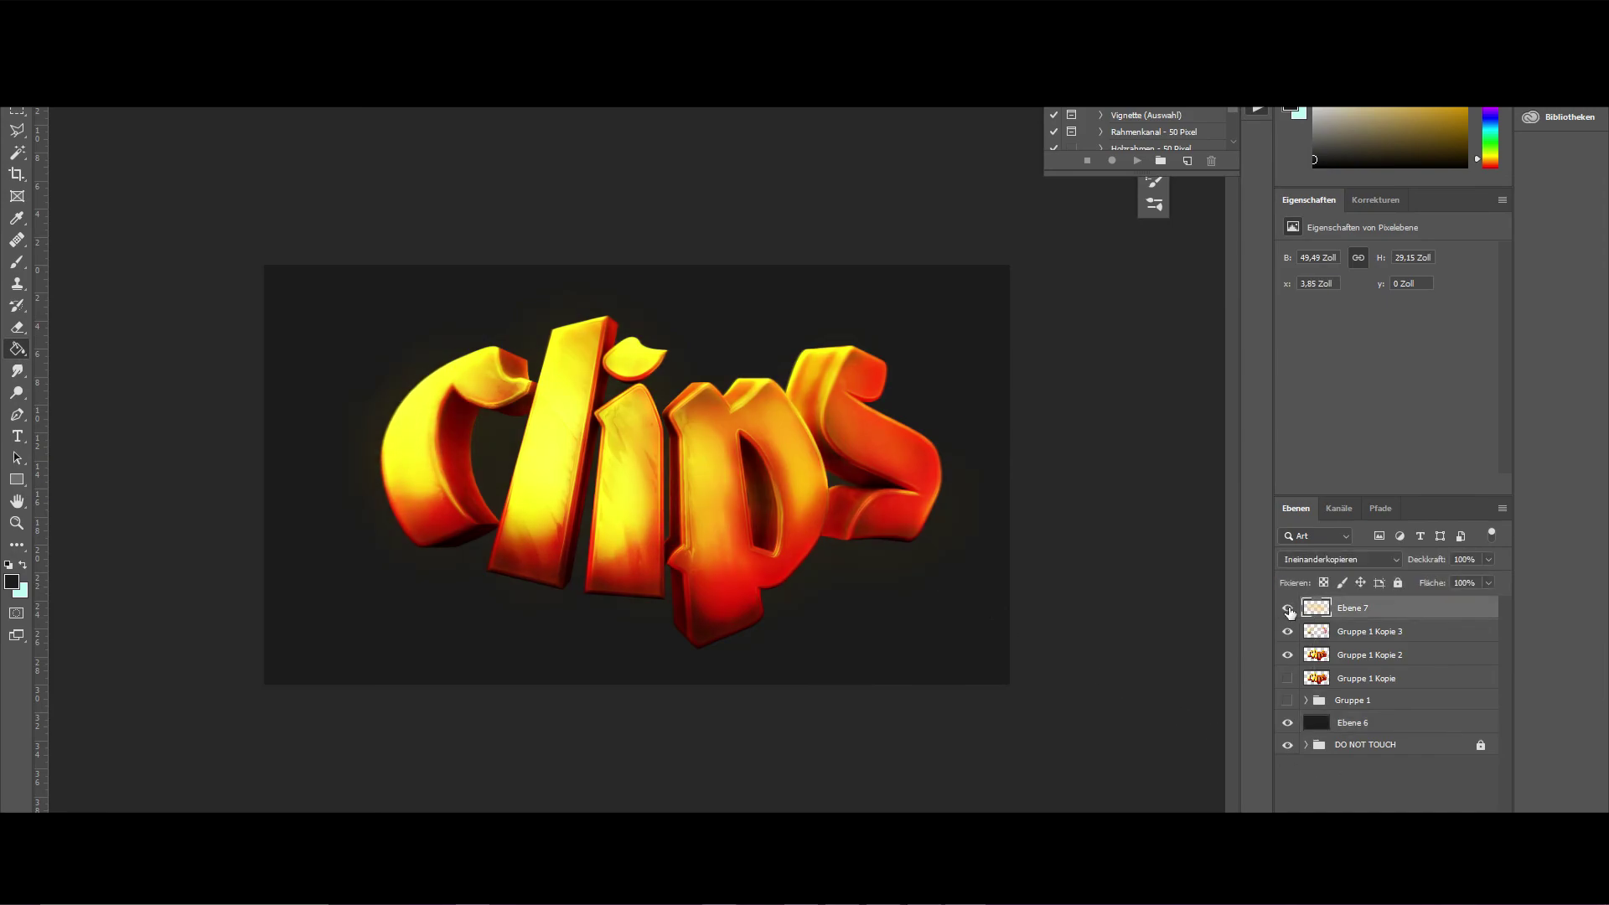
{"action": "left_click", "coordinate": [1289, 608]}
{"action": "left_click", "coordinate": [1290, 608]}
{"action": "left_click", "coordinate": [1290, 608]}
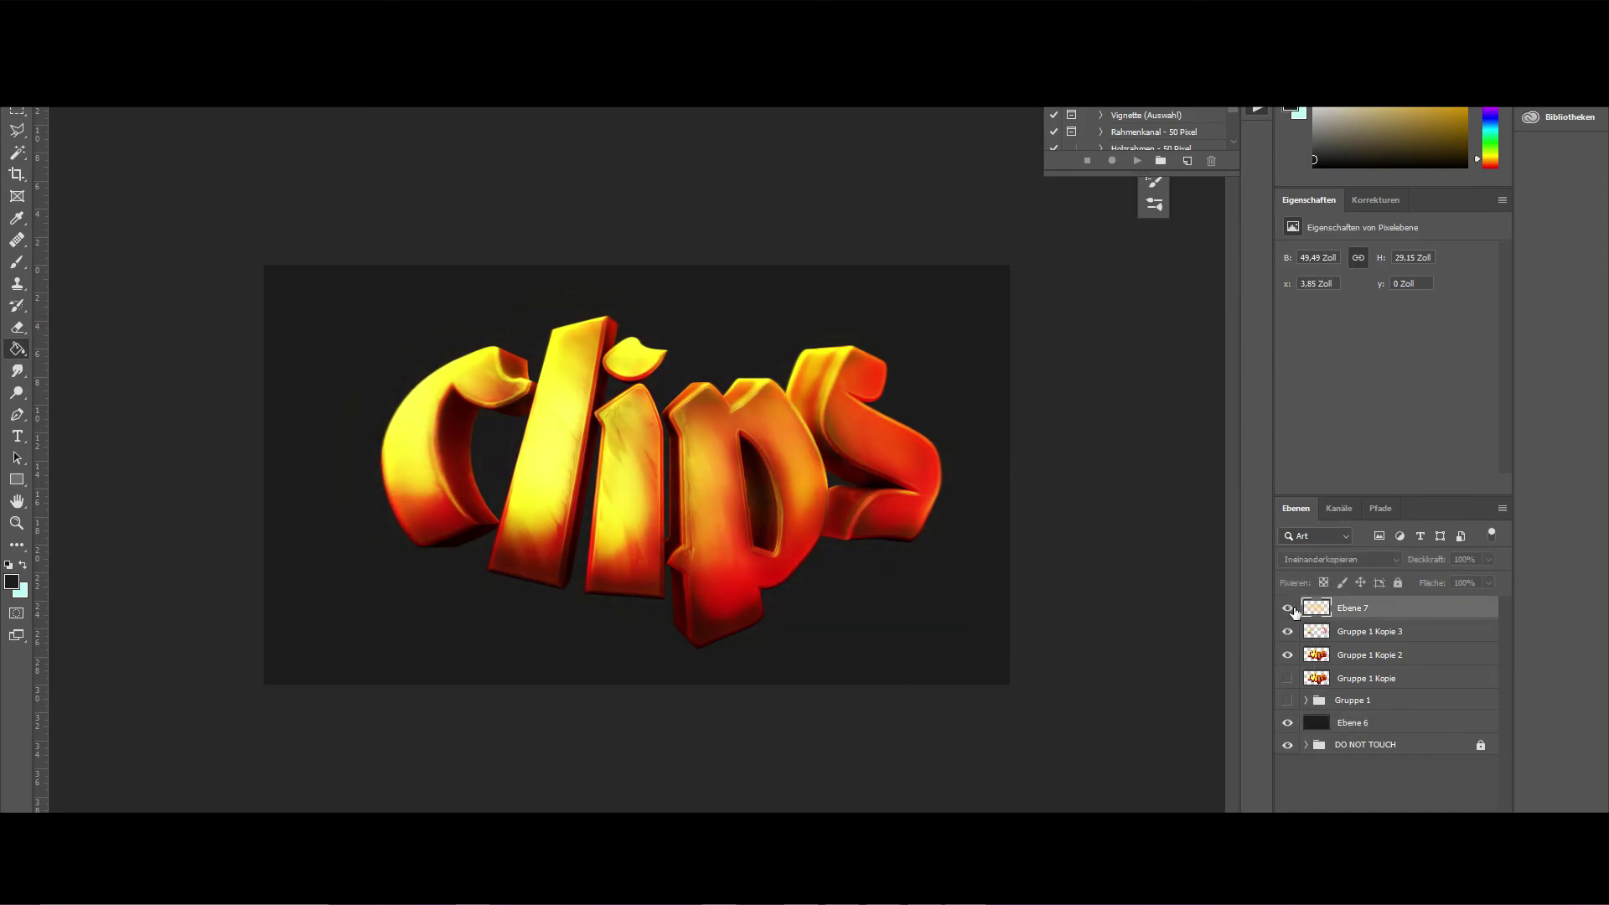
{"action": "key", "text": "ctrl+plus"}
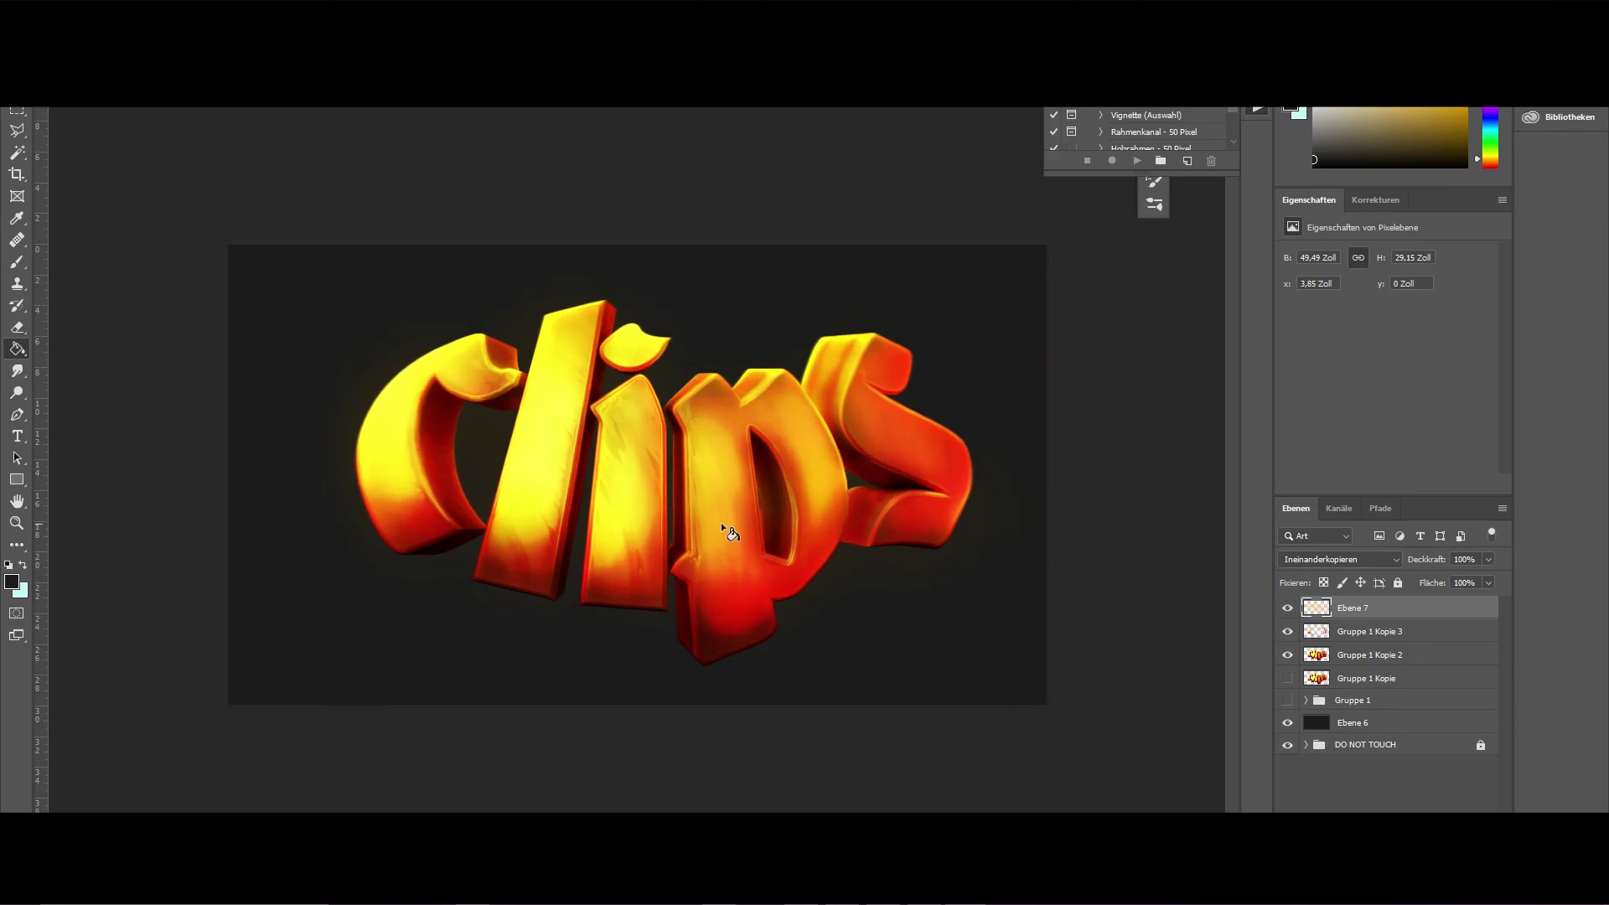